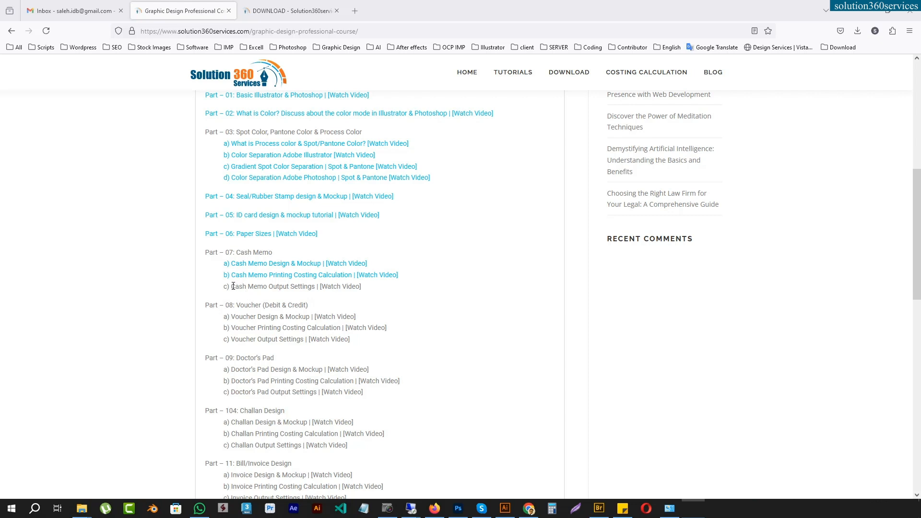
Step: Open the Part 06 Paper Sizes video from the course list, view its page, and close it again
click(372, 293)
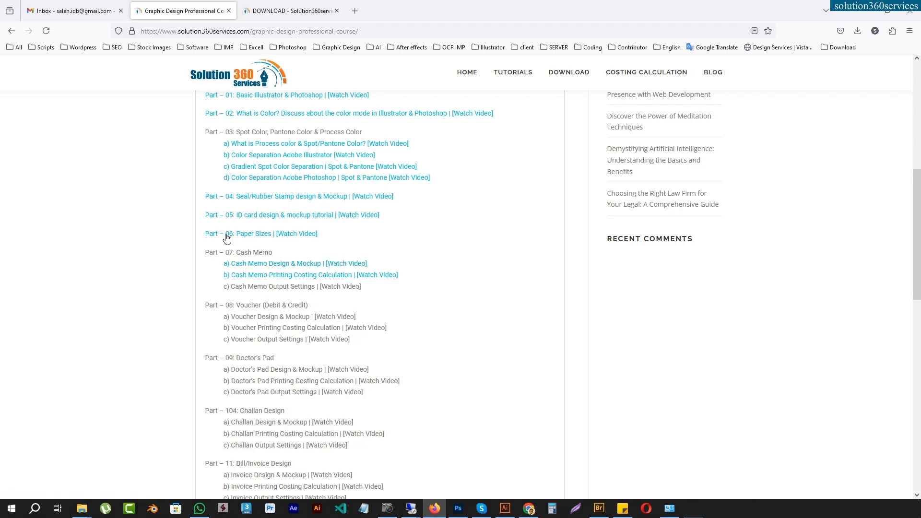
click(258, 236)
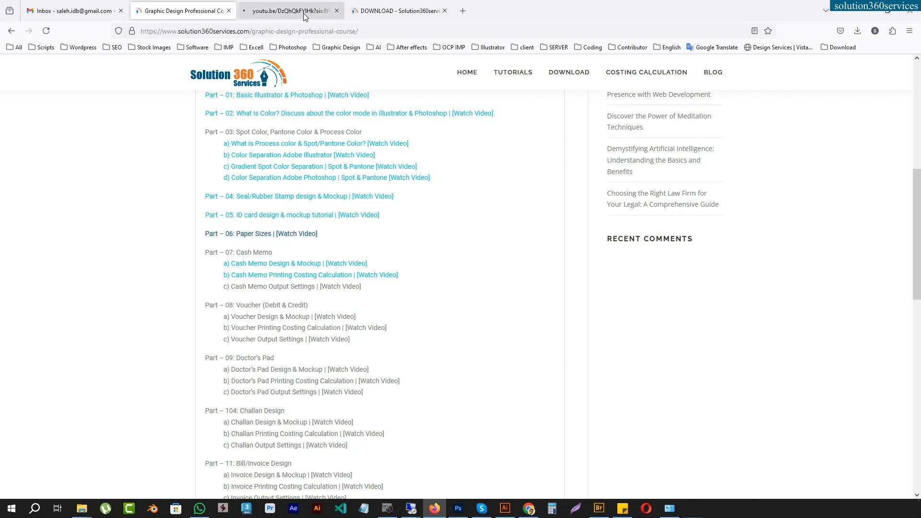
click(304, 15)
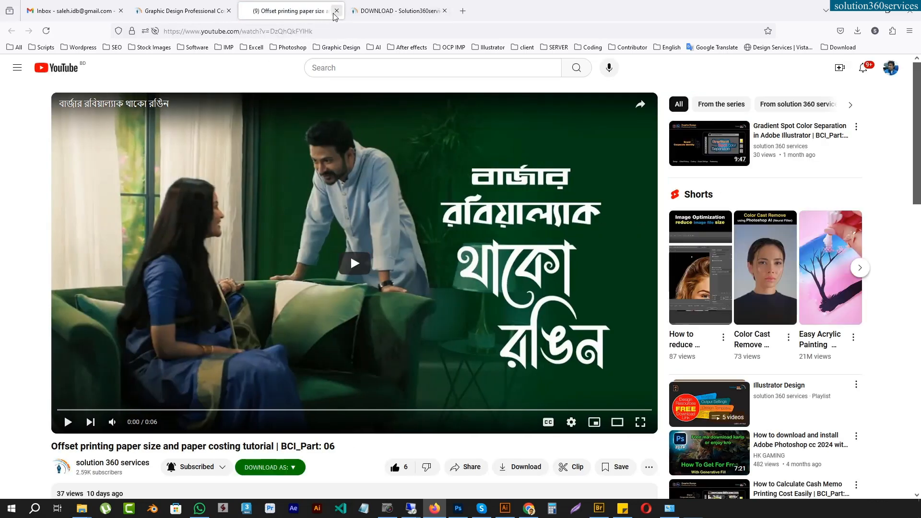
click(336, 11)
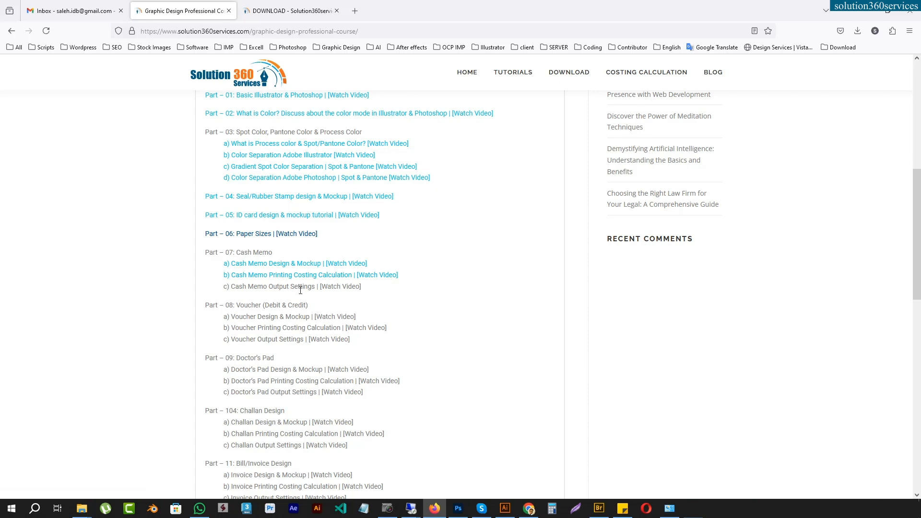
Step: Switch to Illustrator and bring up the Cash Memo.ai document
click(506, 507)
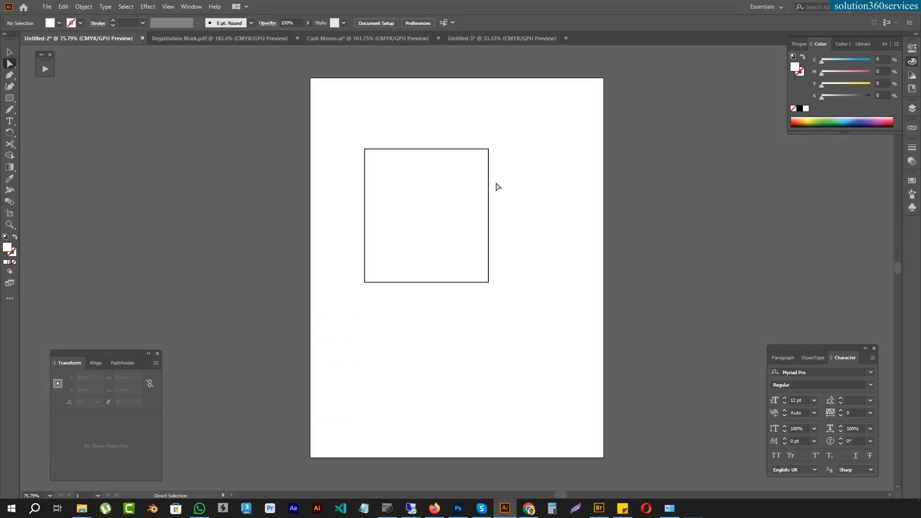
click(236, 39)
click(324, 38)
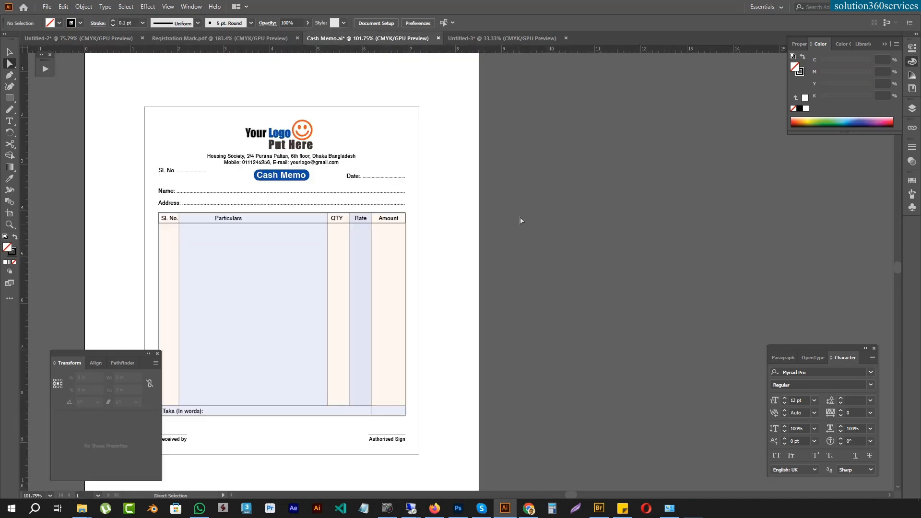
scroll(551, 102, left, 3)
Step: Try to halve the width of the cash memo's outer border rectangle to 2.9583 in
click(490, 122)
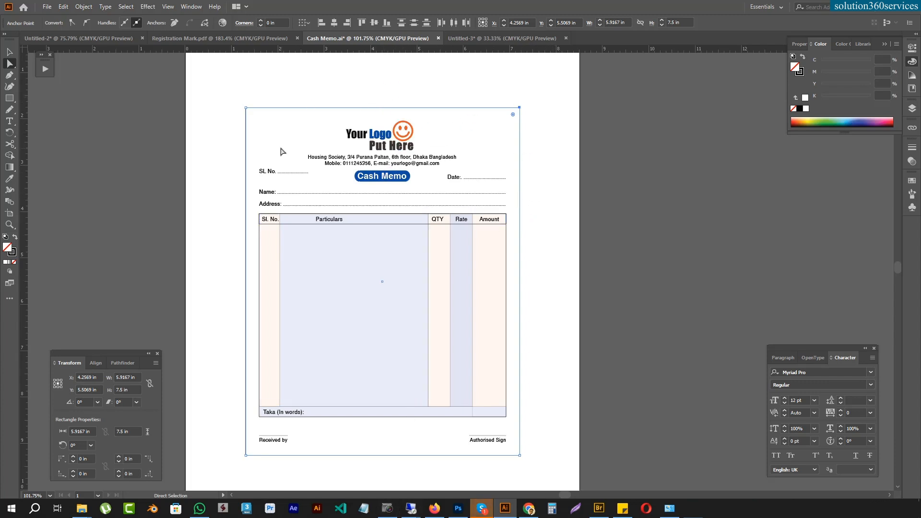
drag(520, 278, 378, 285)
key(ctrl+z)
click(547, 282)
drag(522, 288, 383, 290)
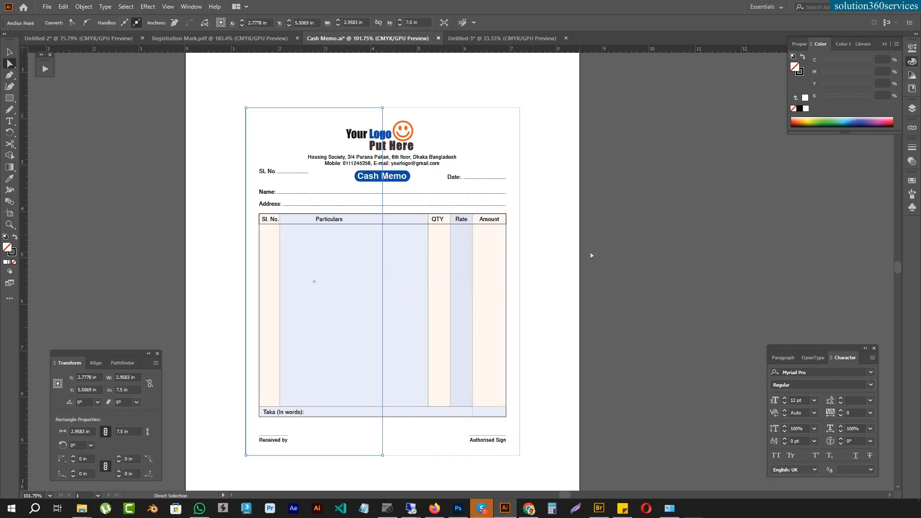
key(ctrl+z)
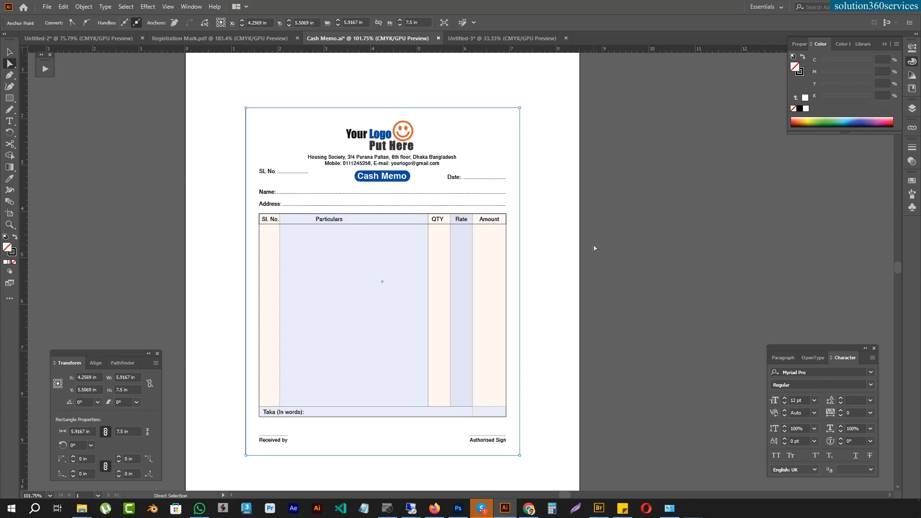
click(645, 237)
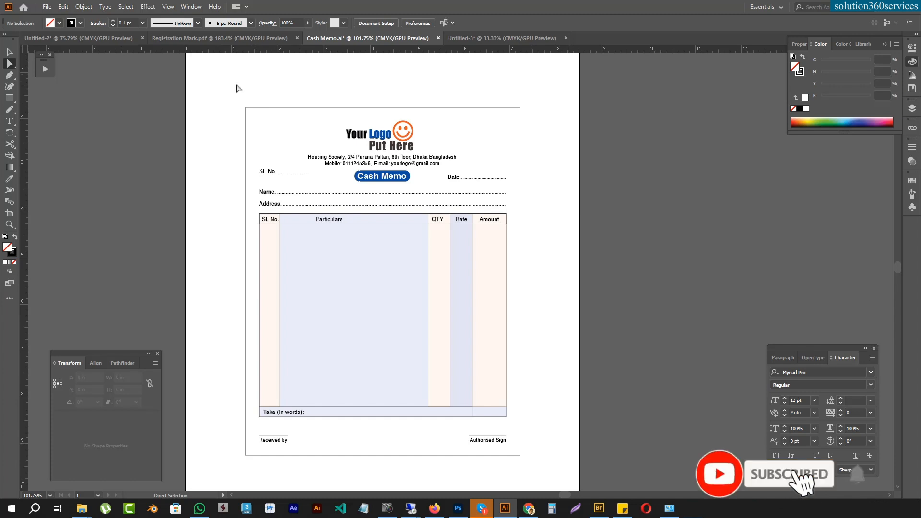
Step: Select the entire cash memo artwork to check its overall extent, and clear the selection
key(v)
drag(202, 86, 563, 465)
click(536, 216)
drag(546, 206, 532, 203)
drag(200, 97, 552, 470)
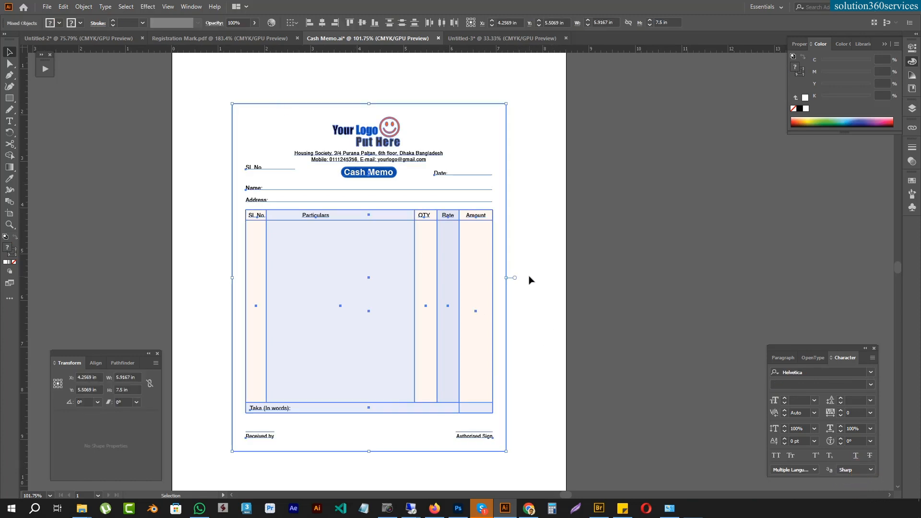
click(627, 123)
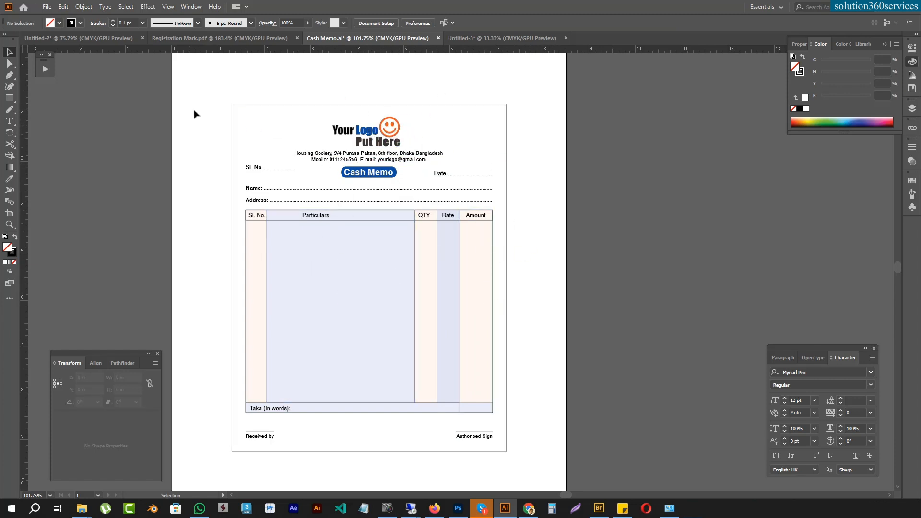
drag(219, 84, 543, 475)
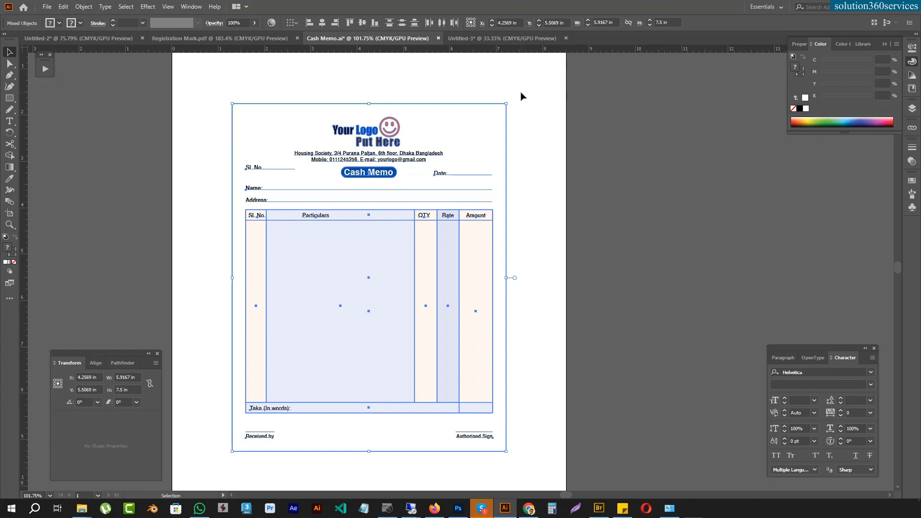
click(530, 209)
Step: Switch to Firefox and look over the free design and output setting files on the Download page
click(434, 508)
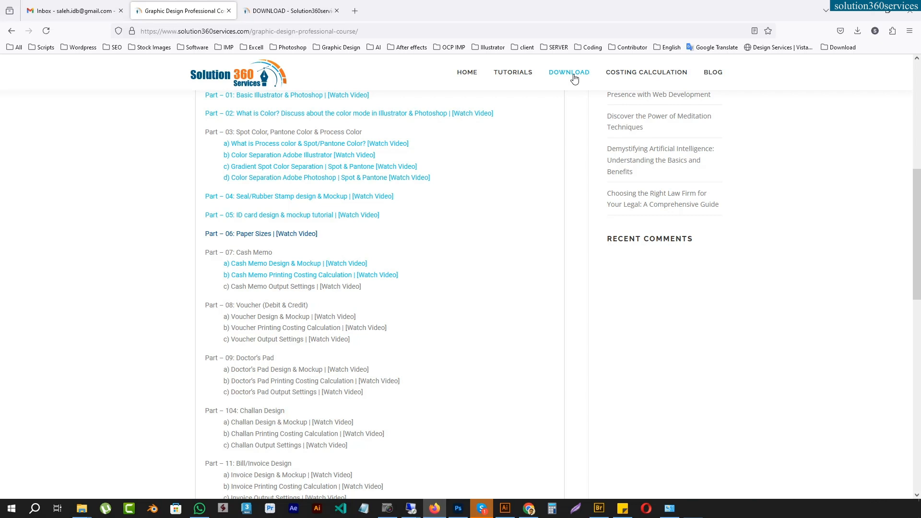
click(279, 13)
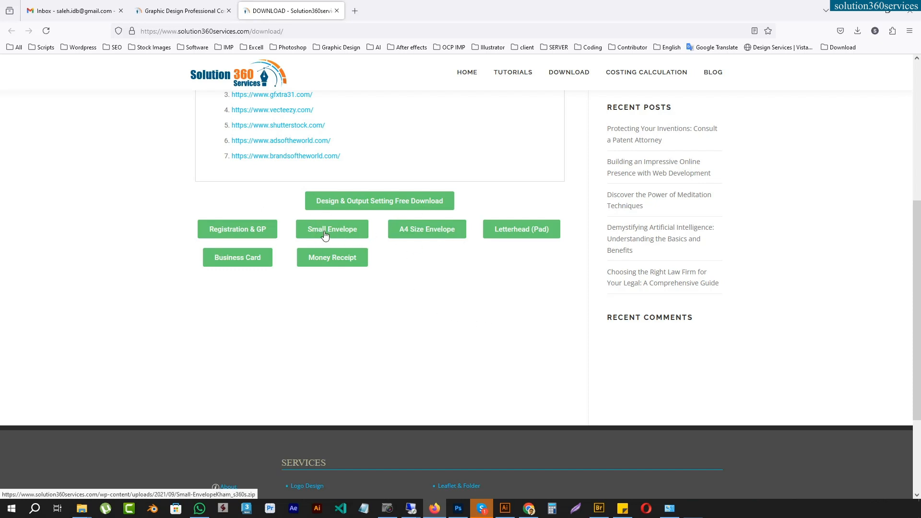
scroll(327, 238, up, 3)
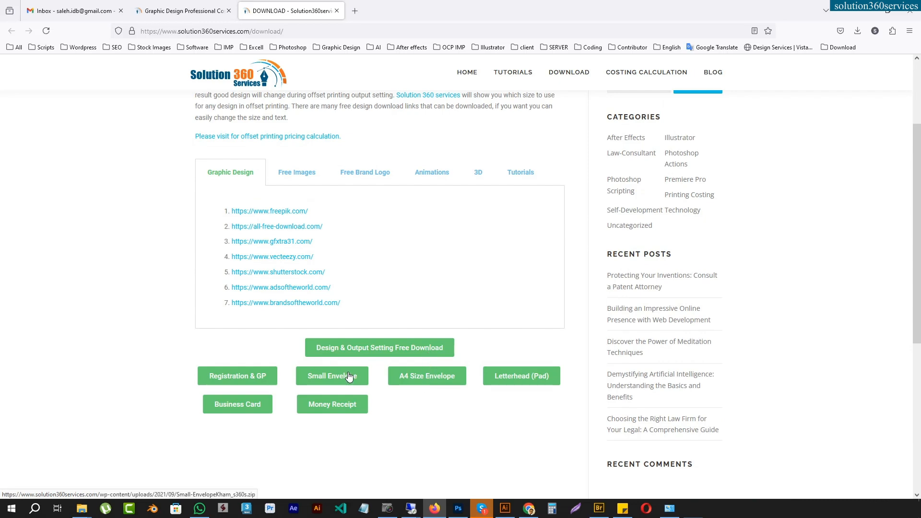
click(184, 10)
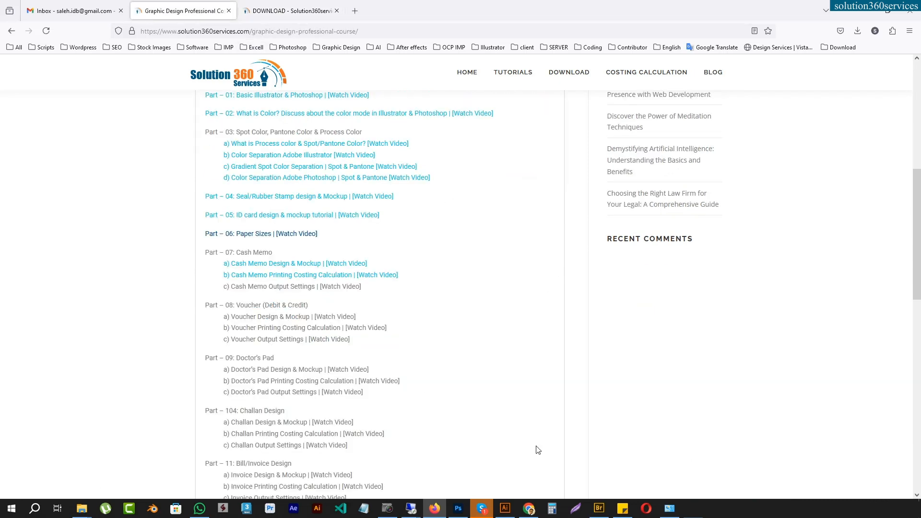
Step: Switch to Illustrator's Registration Mark.pdf document and examine the square and vertical CMYK marks
click(505, 509)
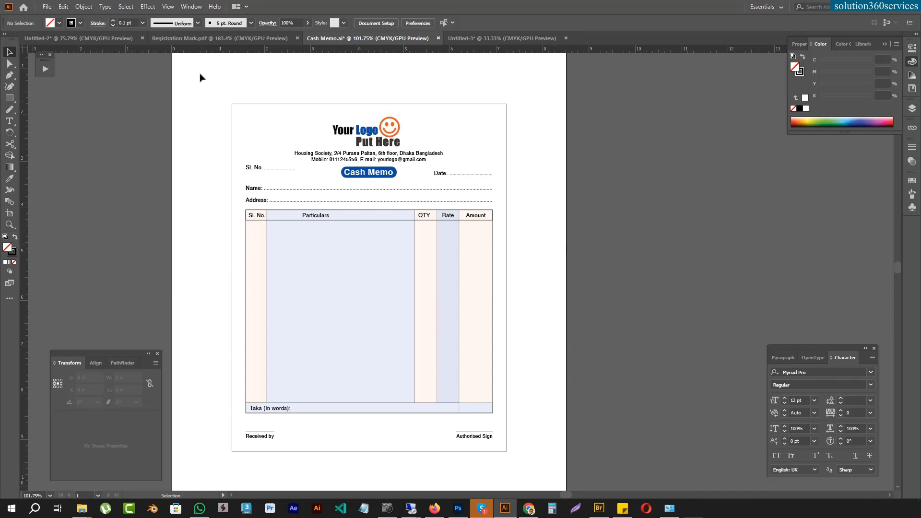
click(196, 39)
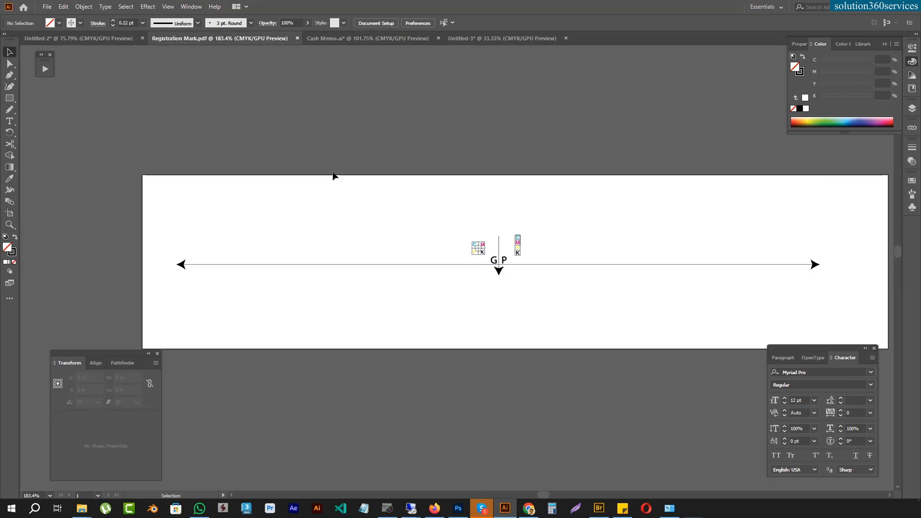
click(479, 248)
click(517, 245)
click(580, 236)
Step: Inspect the letter colours and the line work of the square CMYK registration mark up close
drag(468, 268, 735, 161)
drag(499, 275, 314, 421)
key(a)
click(414, 245)
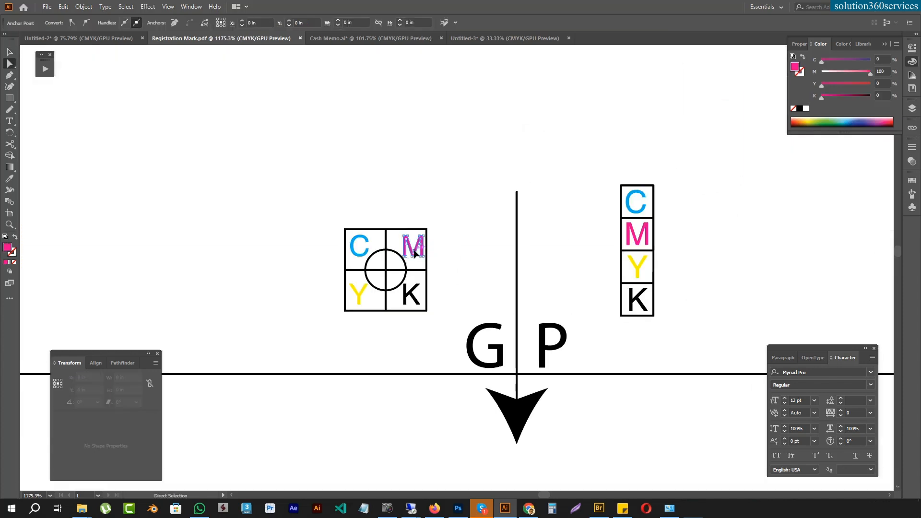
click(367, 251)
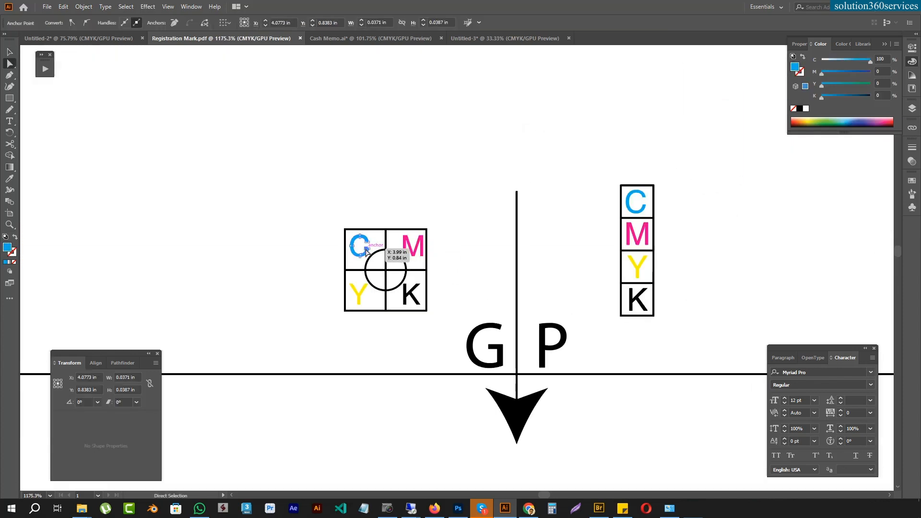
click(357, 293)
drag(445, 263, 334, 278)
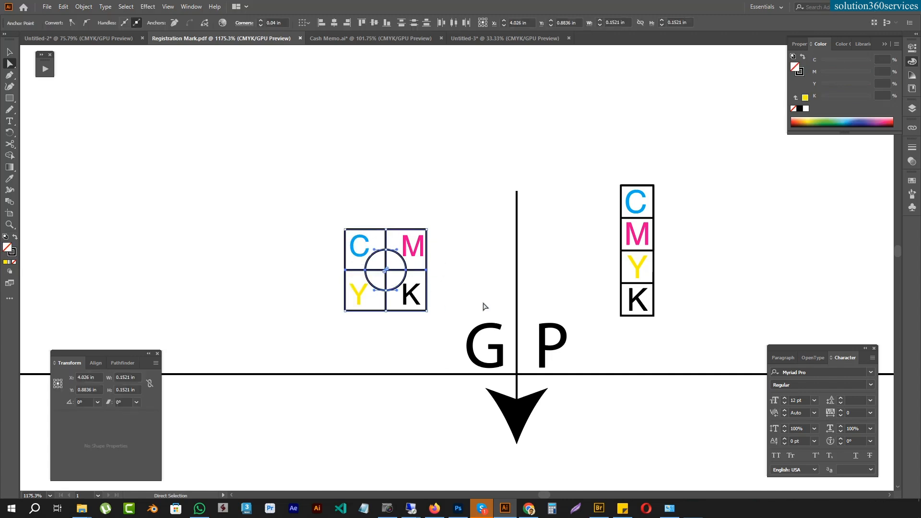
click(475, 240)
drag(320, 190, 441, 335)
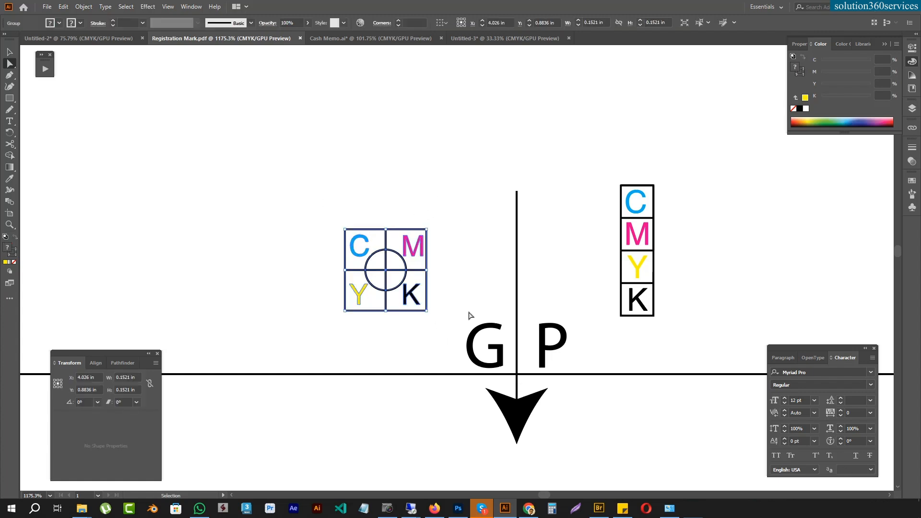
Step: Copy the GP gripper mark with its long arrowed line, leaving out both CMYK marks
key(ctrl+minus)
key(ctrl+minus)
key(ctrl+minus)
key(ctrl+minus)
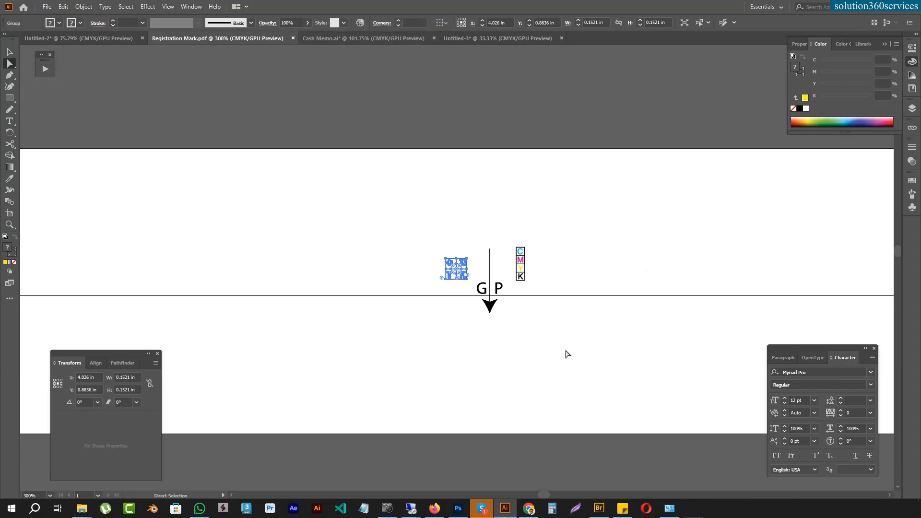
click(506, 328)
key(v)
click(490, 303)
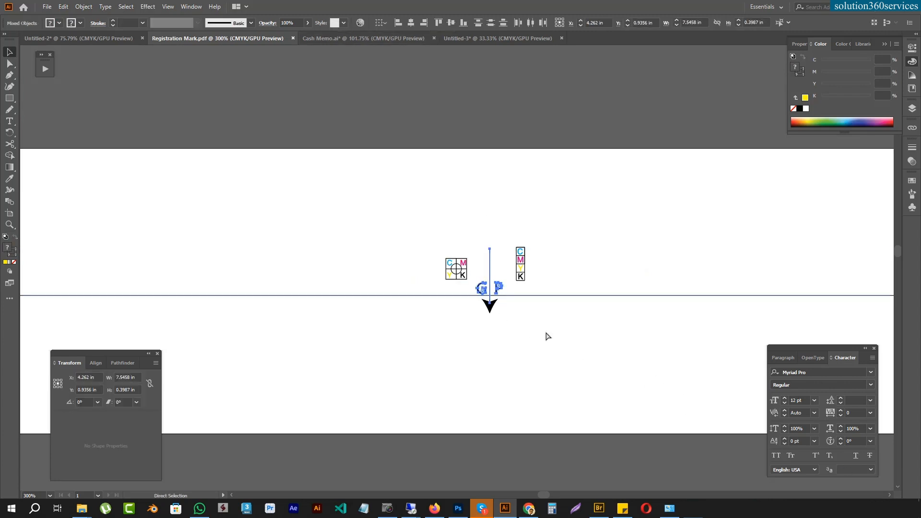
Step: In Cash Memo.ai, add a horizontal guide through the centre of the outer border and show the guides
click(344, 36)
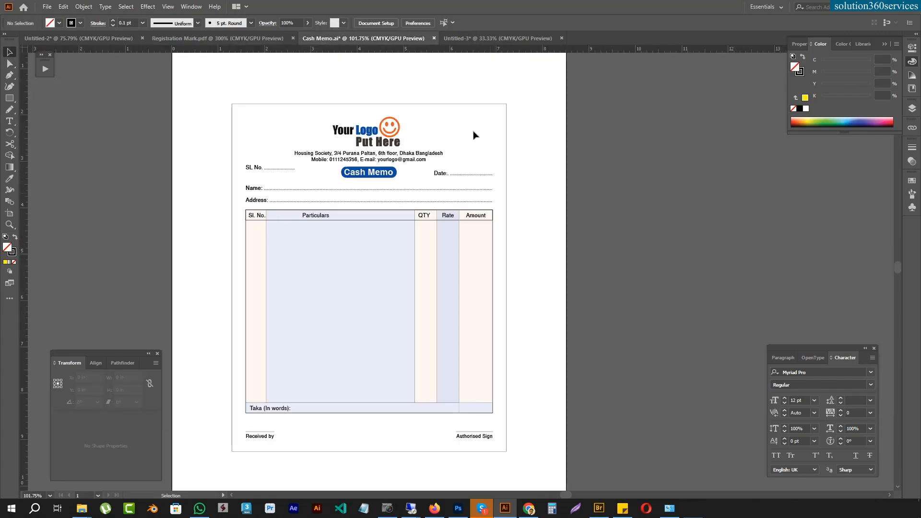
key(a)
click(453, 104)
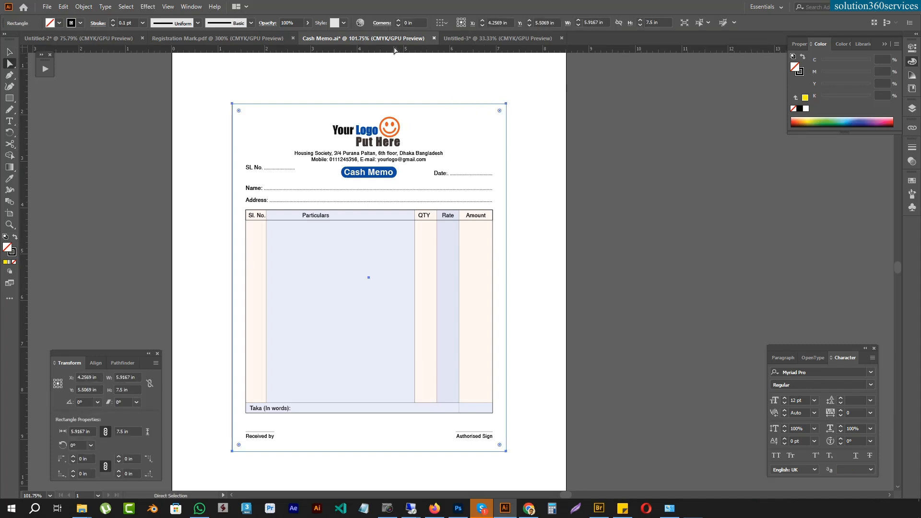
drag(390, 50, 369, 278)
click(560, 269)
key(ctrl+semicolon)
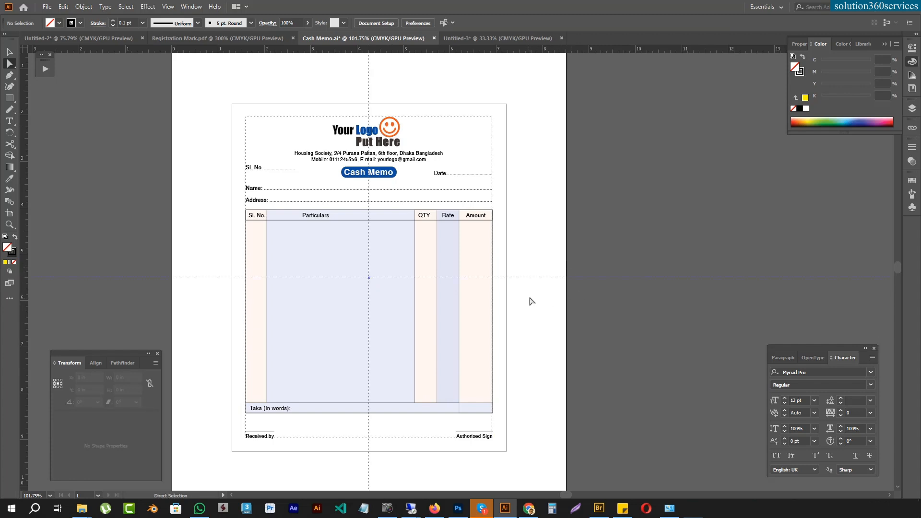
Step: Paste the GP gripper mark, rotate it 90° counterclockwise, and centre it on the horizontal guide beside the memo's right border
key(ctrl+v)
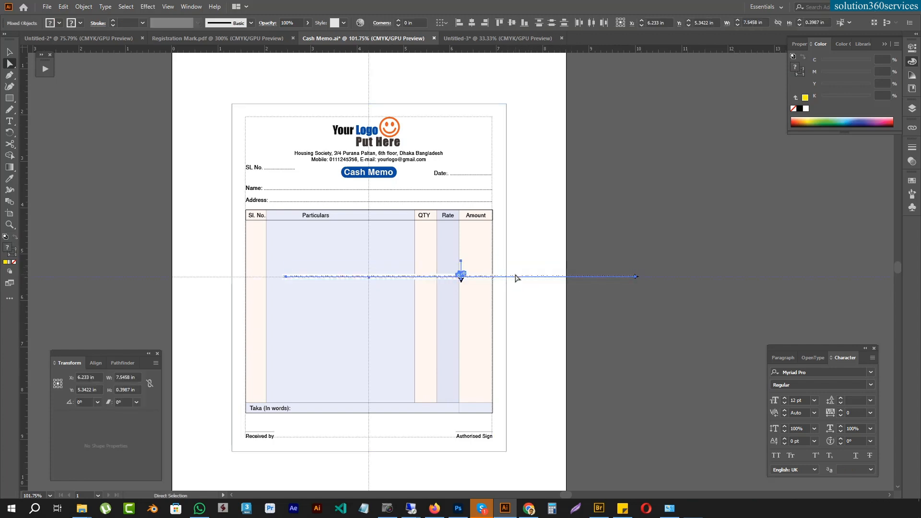
drag(517, 278, 635, 321)
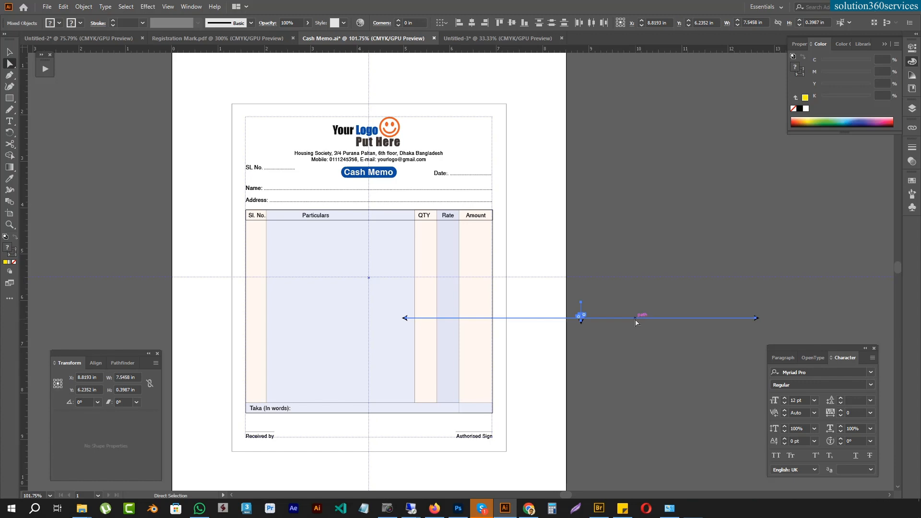
key(r)
drag(565, 326, 600, 372)
key(a)
drag(563, 317, 511, 282)
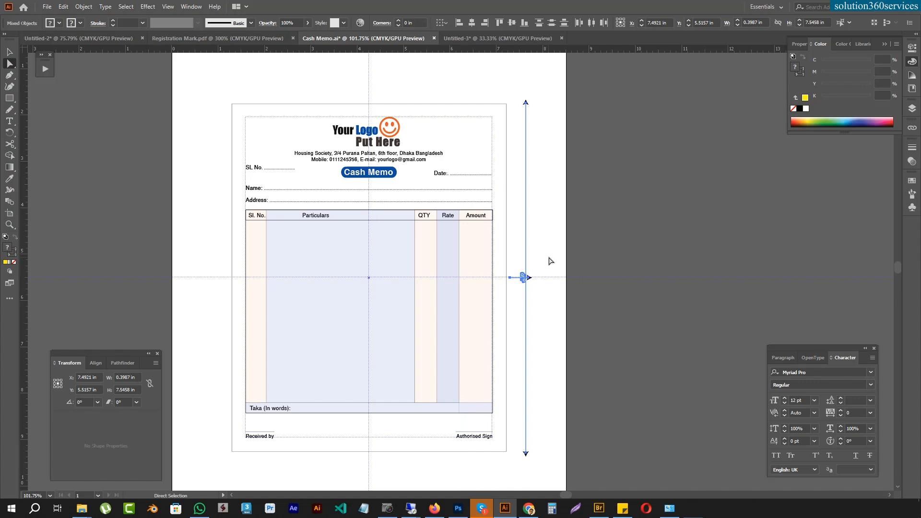
Step: Move the mark's long line, GP letters and arrowhead closer to the memo border, making the mark about 0.18 in wide
click(559, 159)
drag(517, 90, 545, 475)
drag(519, 272, 840, 202)
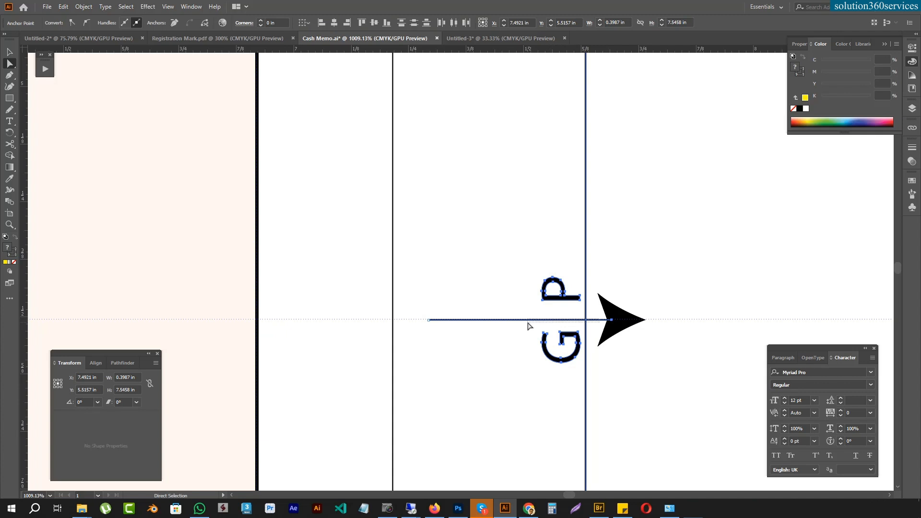
click(615, 355)
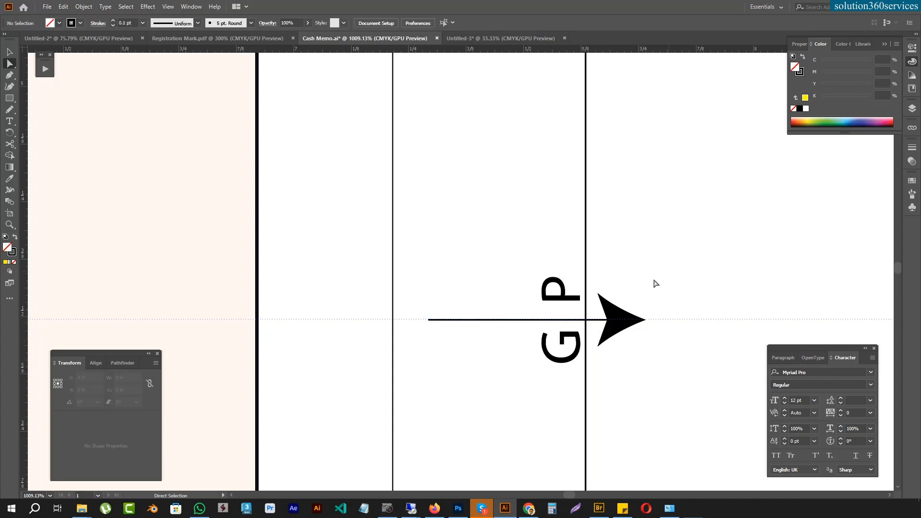
drag(489, 236, 487, 368)
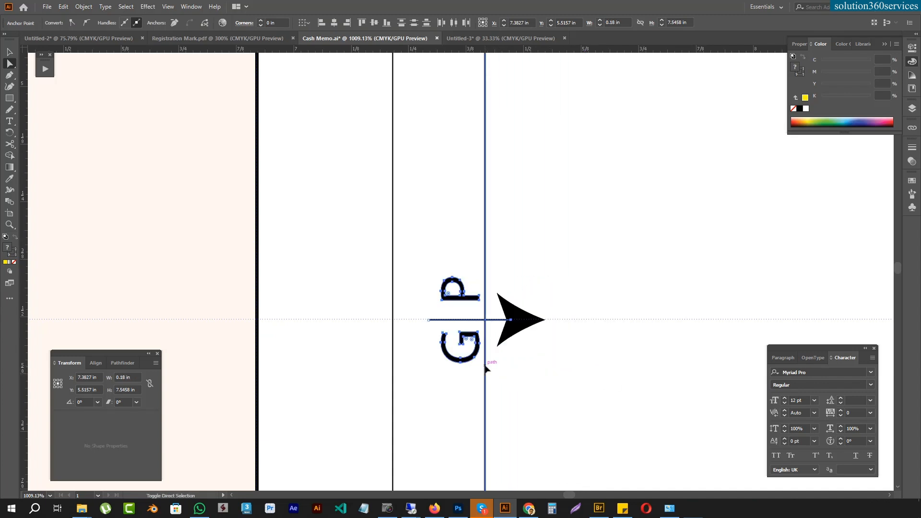
key(ctrl+0)
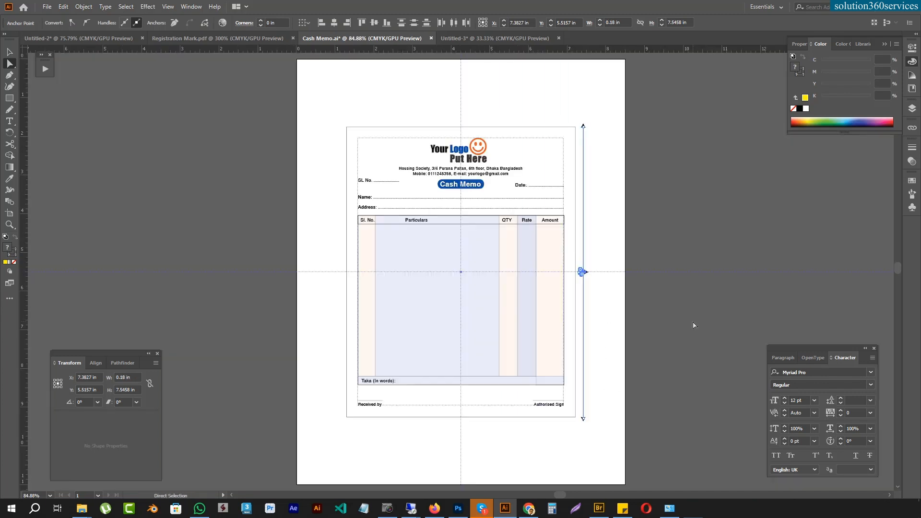
Step: Shorten the GP mark's long line at both ends by moving its arrowheads inward, to about 6.91 in long
click(740, 177)
drag(596, 114, 581, 135)
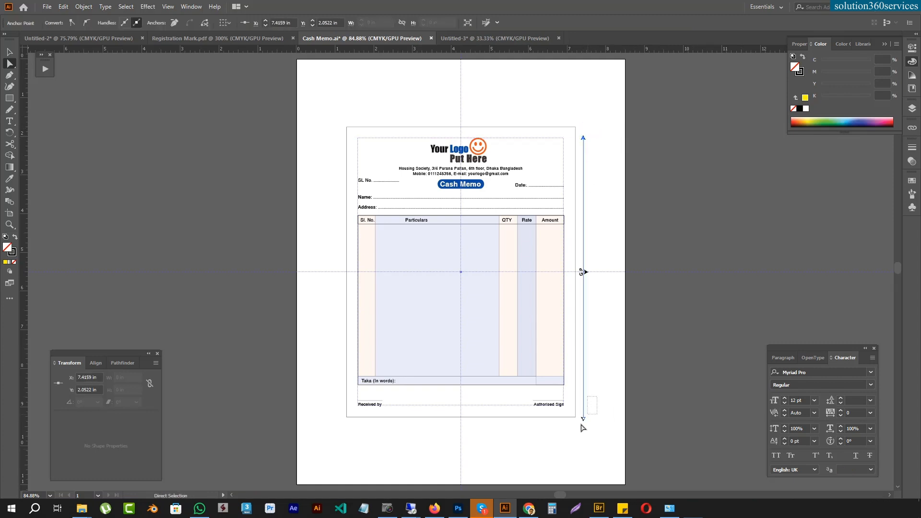
drag(584, 419, 584, 406)
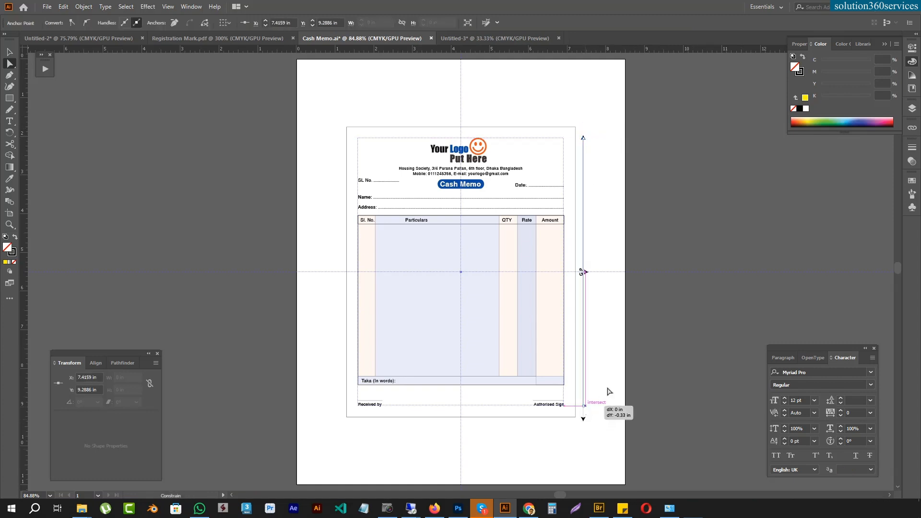
click(702, 306)
key(v)
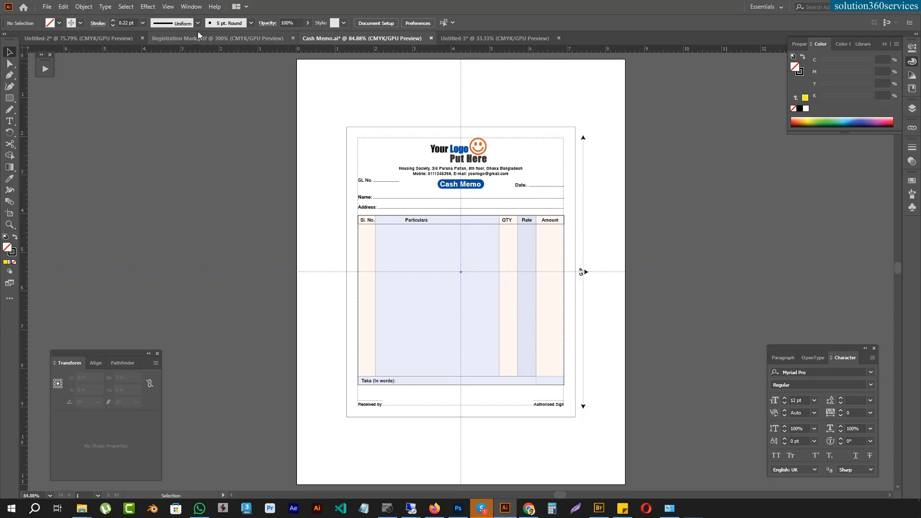
Step: Copy the square CMYK registration mark from Registration Mark.pdf and paste it into Cash Memo.ai above the memo's upper-left corner
click(217, 38)
click(449, 271)
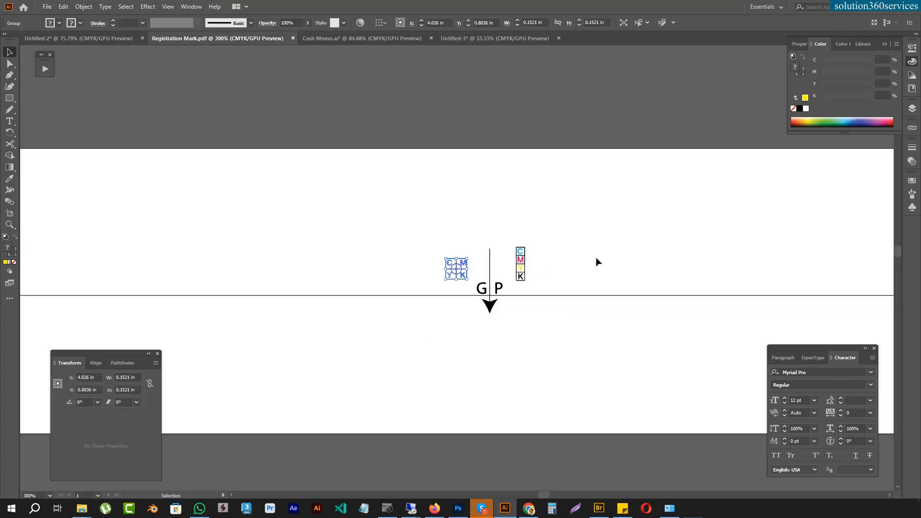
key(a)
click(330, 37)
drag(308, 225, 322, 310)
drag(408, 320, 180, 187)
key(ctrl+v)
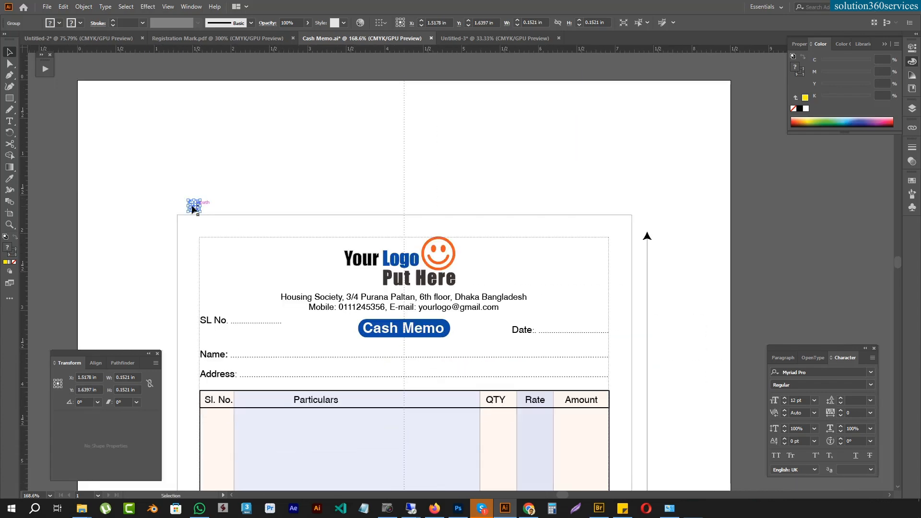
Step: Set the keyboard increment to 1 mm and place the CMYK mark 1 mm above the memo's top border
key(a)
scroll(199, 215, up, 5)
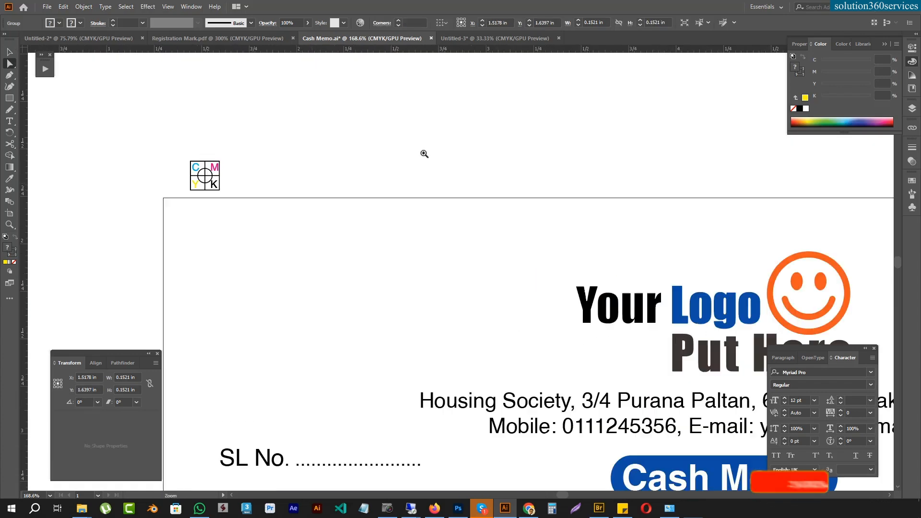
drag(232, 150, 231, 166)
key(ctrl+k)
text(1mm)
key(Return)
key(Up)
key(ctrl+0)
Step: Duplicate the CMYK mark horizontally to the right end of the memo's top border
key(space)
drag(437, 171, 318, 283)
scroll(318, 283, up, 3)
key(v)
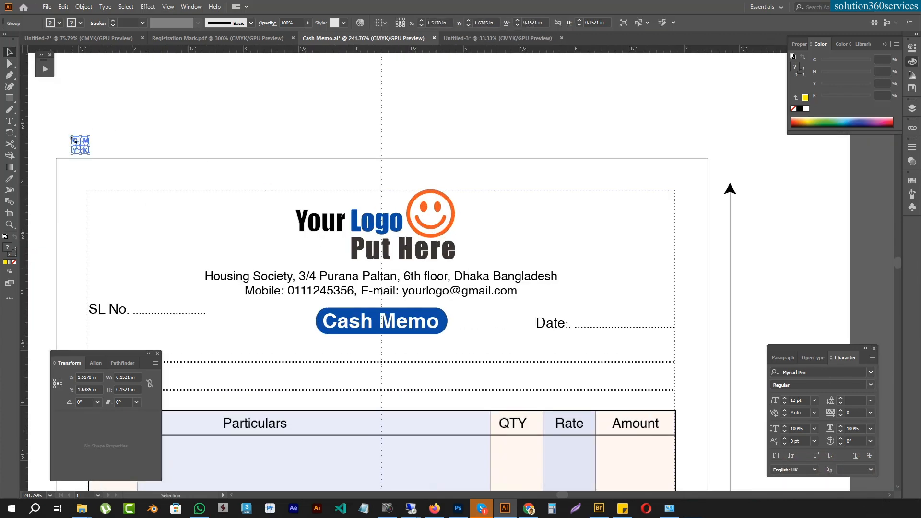
drag(79, 147, 670, 146)
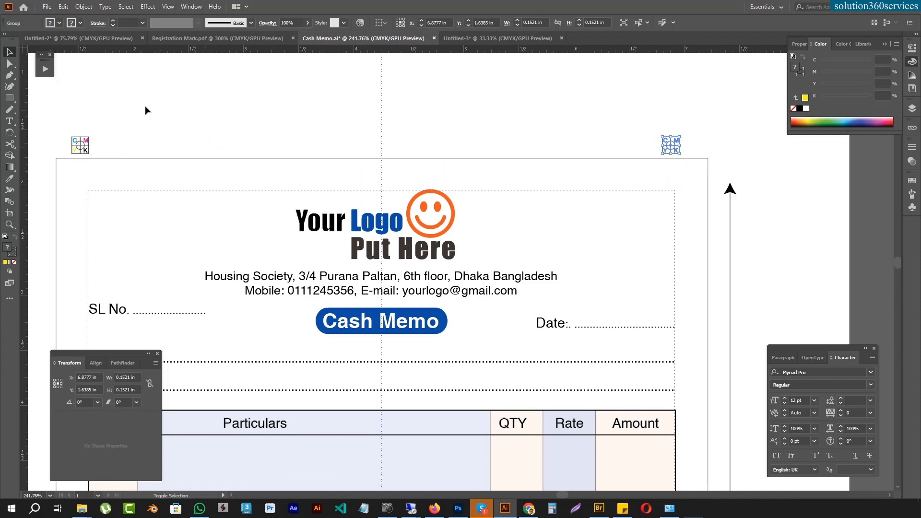
Step: Copy both upper CMYK marks to 1 mm below the memo's bottom border
shift+click(82, 145)
scroll(117, 134, down, 4)
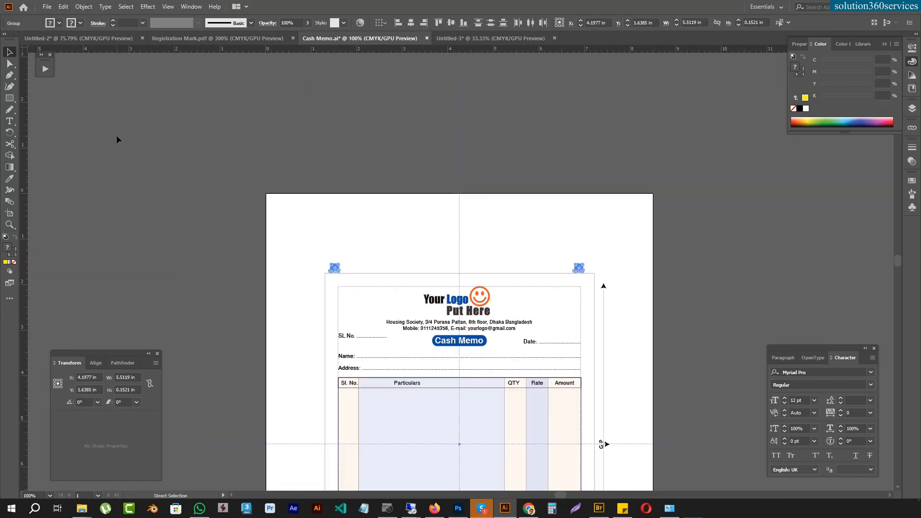
drag(160, 180, 150, 68)
drag(366, 157, 678, 278)
key(a)
drag(460, 337, 469, 282)
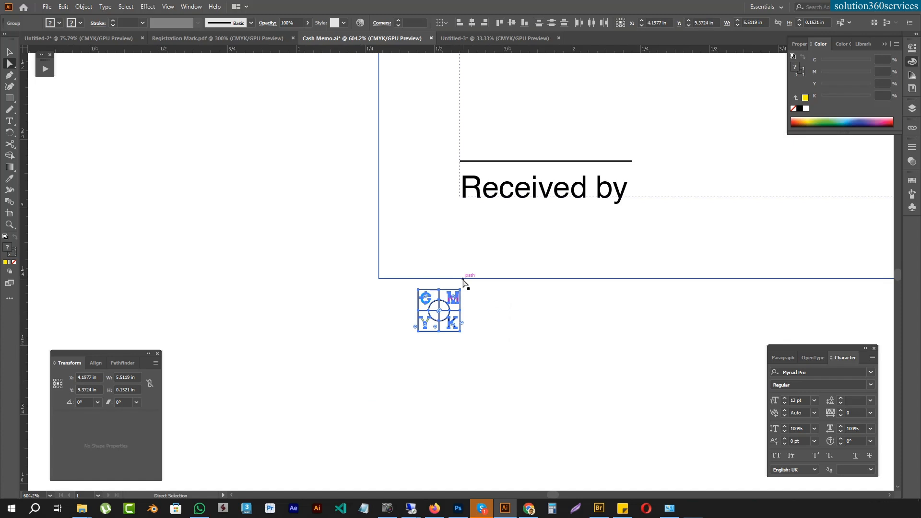
key(ctrl+0)
click(748, 199)
Step: Delete the four CMYK marks above and below the memo
key(v)
drag(317, 117, 653, 432)
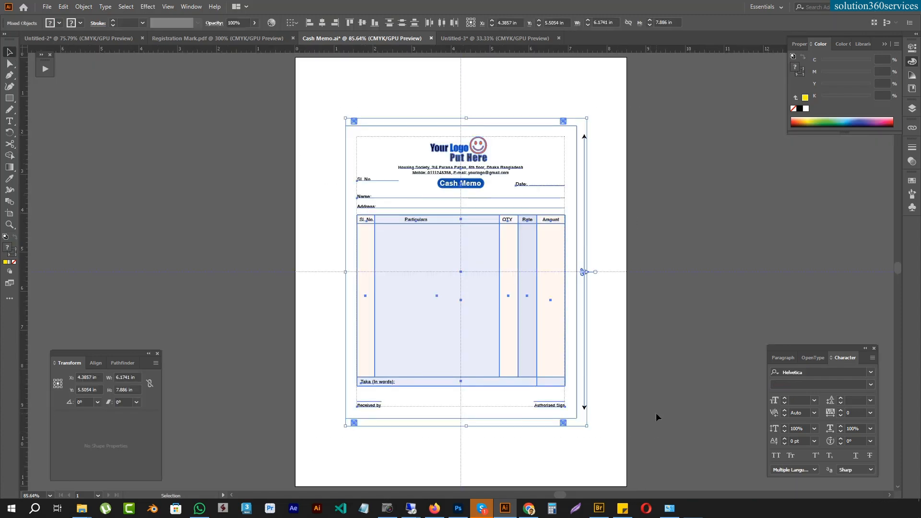
drag(597, 445, 340, 427)
key(Delete)
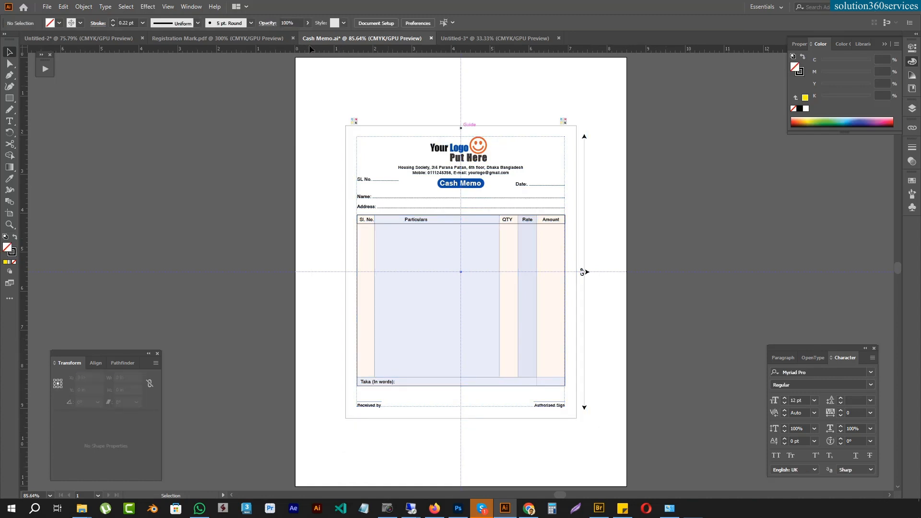
drag(363, 110, 579, 127)
key(Delete)
Step: Move the GP mark off the artboard to the left and group all the memo artwork
drag(618, 187, 168, 243)
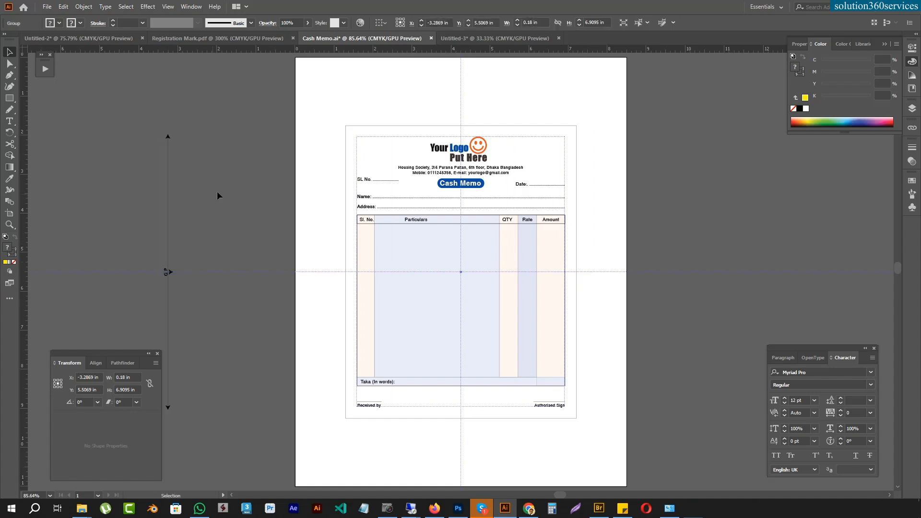
click(418, 59)
drag(315, 106, 605, 432)
key(ctrl+g)
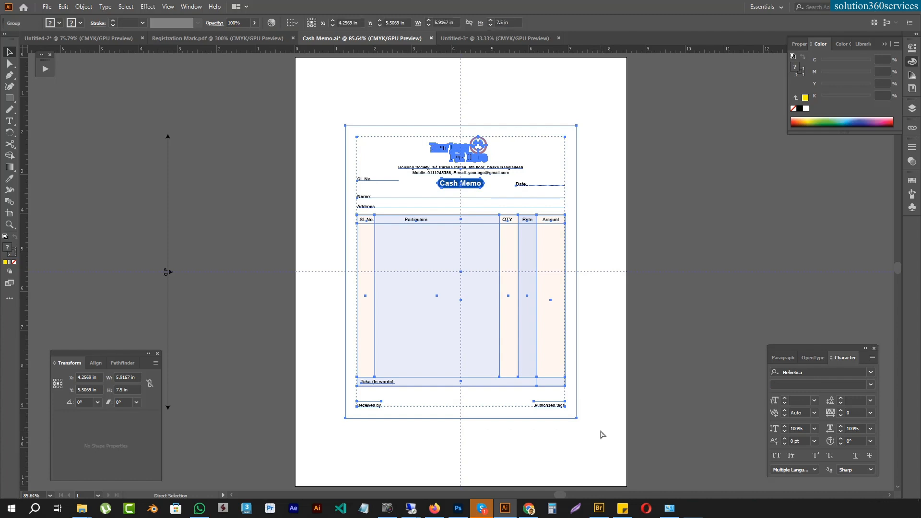
Step: Duplicate the memo to the right so both copies share one border edge, and select the pair
drag(351, 126, 532, 99)
click(579, 102)
key(v)
drag(228, 98, 552, 455)
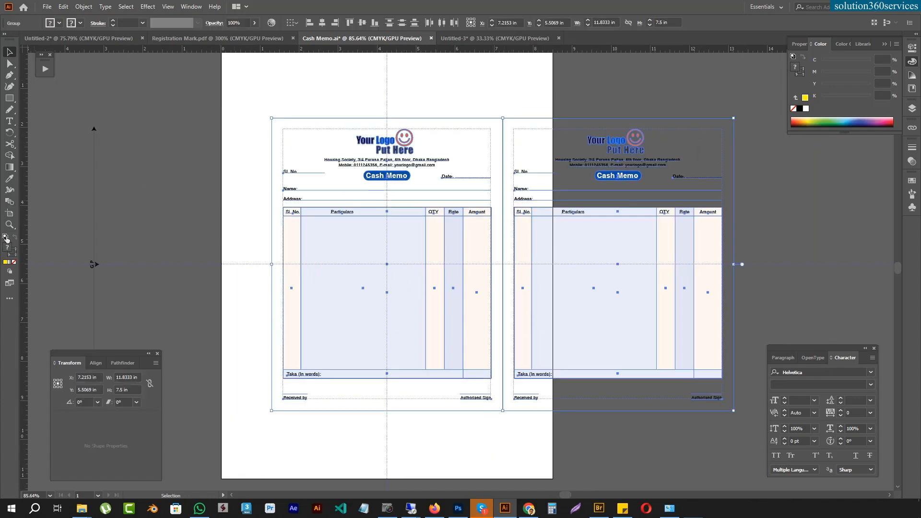
Step: Resize the artboard to fit around both memos with a narrow margin, about 12.38 × 8.03 in
click(9, 213)
drag(230, 54, 263, 143)
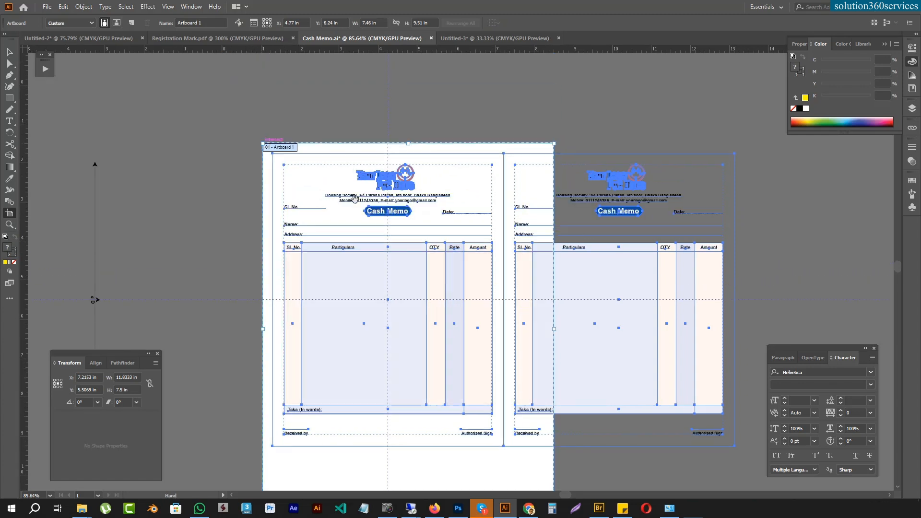
drag(541, 417, 526, 288)
drag(539, 387, 731, 328)
drag(568, 219, 586, 329)
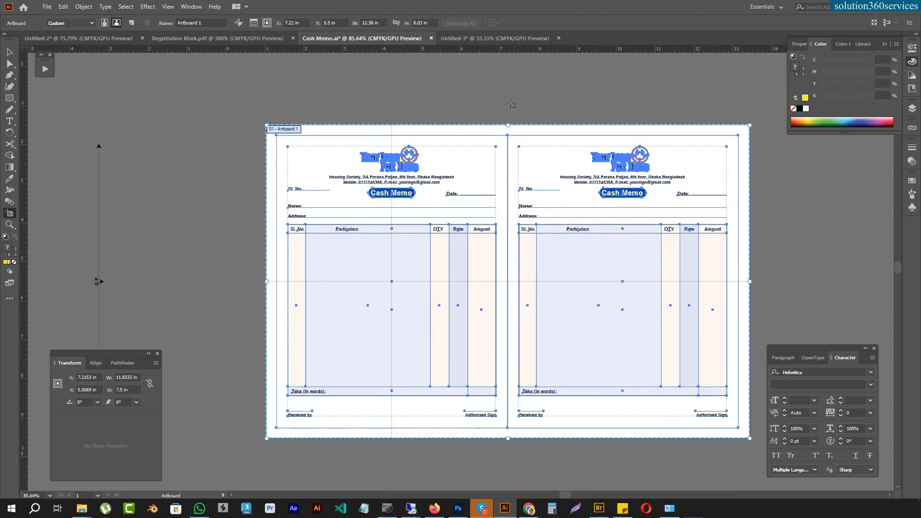
key(Escape)
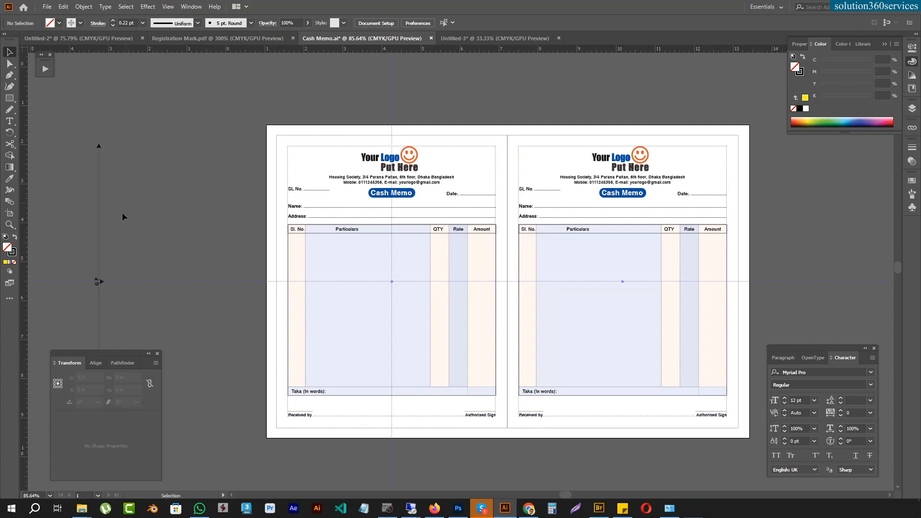
Step: Move the GP mark closer to the artboard and rotate it 90° counterclockwise so its line is horizontal
drag(82, 326, 82, 326)
drag(98, 257, 232, 170)
key(r)
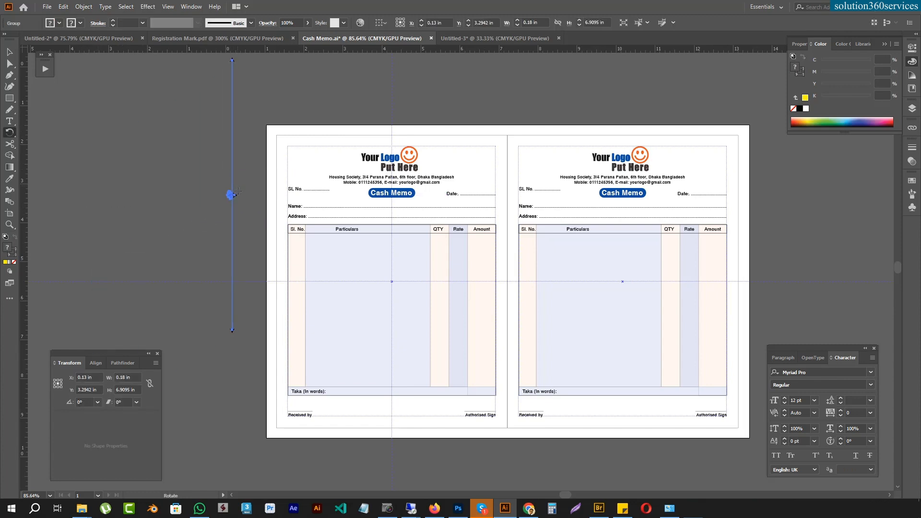
drag(184, 254, 333, 235)
Step: Place the GP mark above the memos' top border, centred on the line between the two copies
key(v)
drag(240, 195, 513, 311)
key(a)
drag(525, 244, 525, 275)
key(ctrl+0)
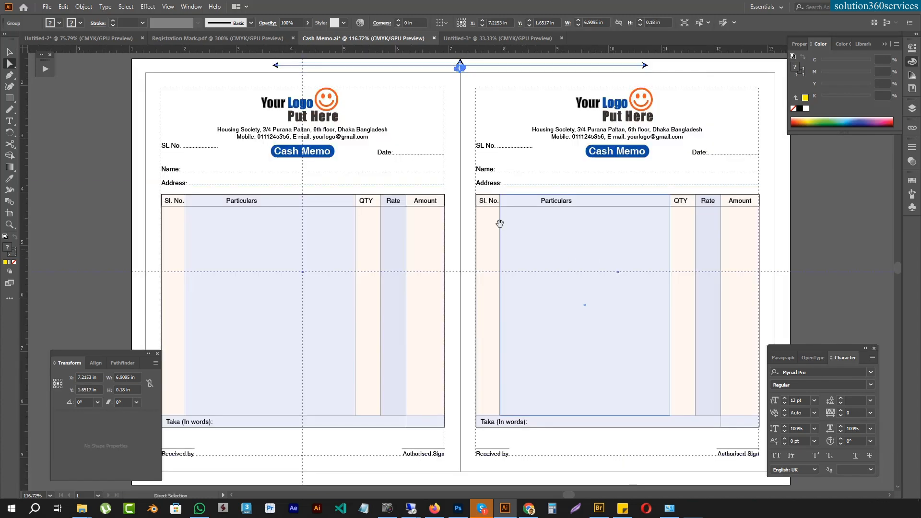
drag(499, 223, 476, 271)
click(188, 110)
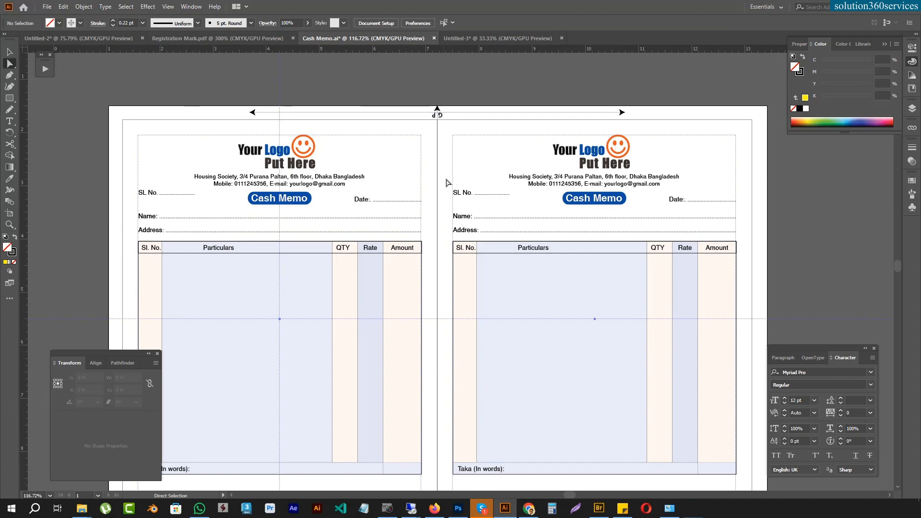
drag(409, 220, 420, 207)
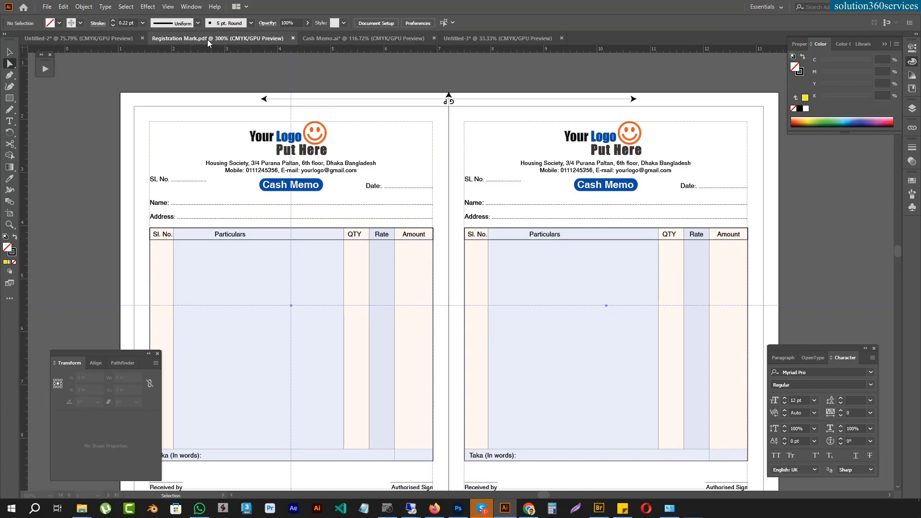
Step: Copy the square CMYK mark from Registration Mark.pdf and place it in Cash Memo.ai against the left border's upper end
click(192, 38)
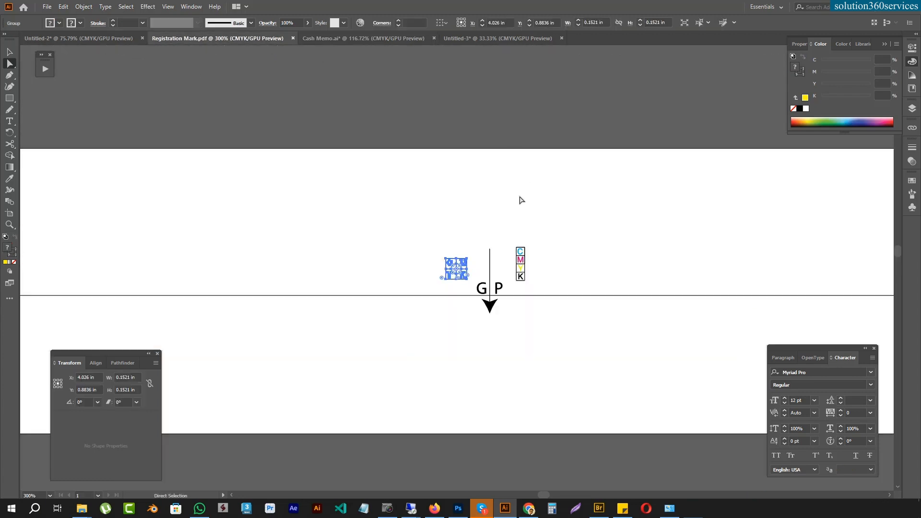
click(353, 37)
drag(480, 306, 546, 360)
drag(289, 286, 454, 243)
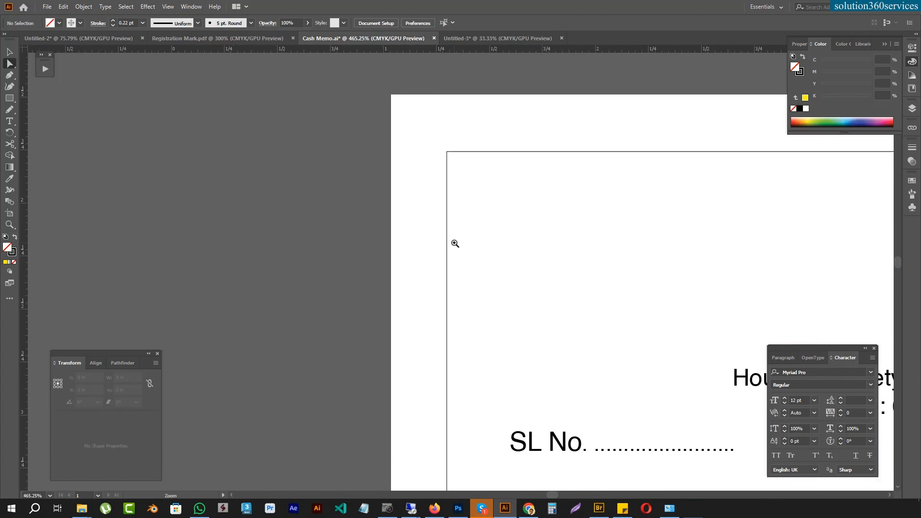
key(ctrl+v)
key(v)
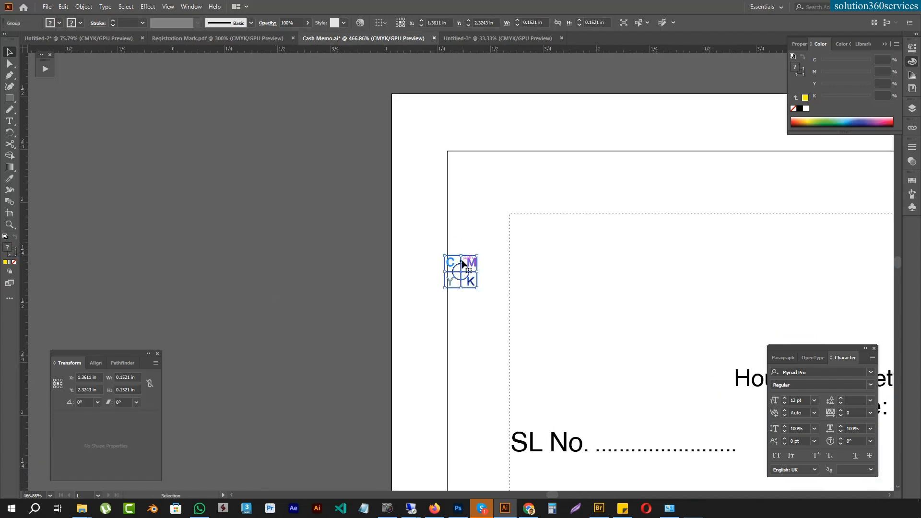
drag(460, 263, 433, 201)
key(ctrl+0)
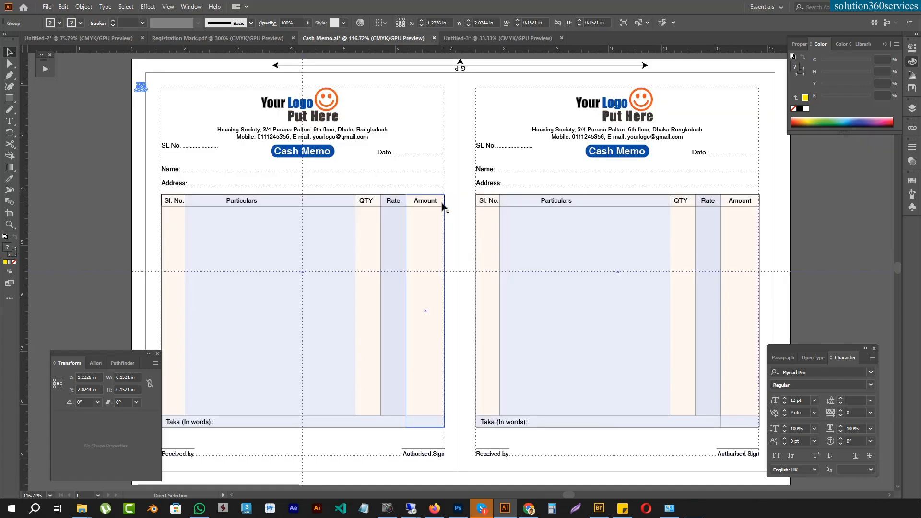
drag(116, 152, 818, 274)
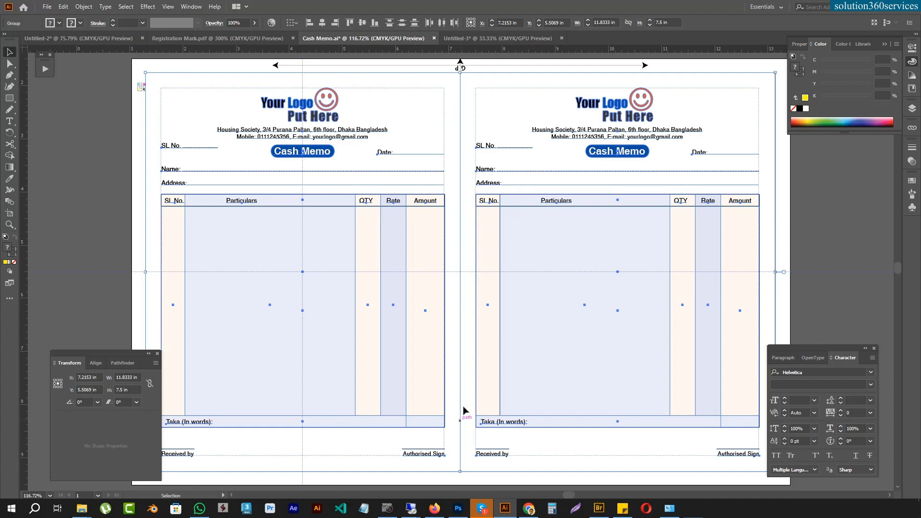
click(834, 184)
Step: Duplicate the CMYK mark to the left border's lower end and copy both marks to the right border
drag(606, 153, 607, 199)
drag(590, 252, 485, 213)
drag(189, 87, 189, 454)
shift+click(189, 81)
drag(351, 109, 129, 143)
drag(67, 118, 697, 185)
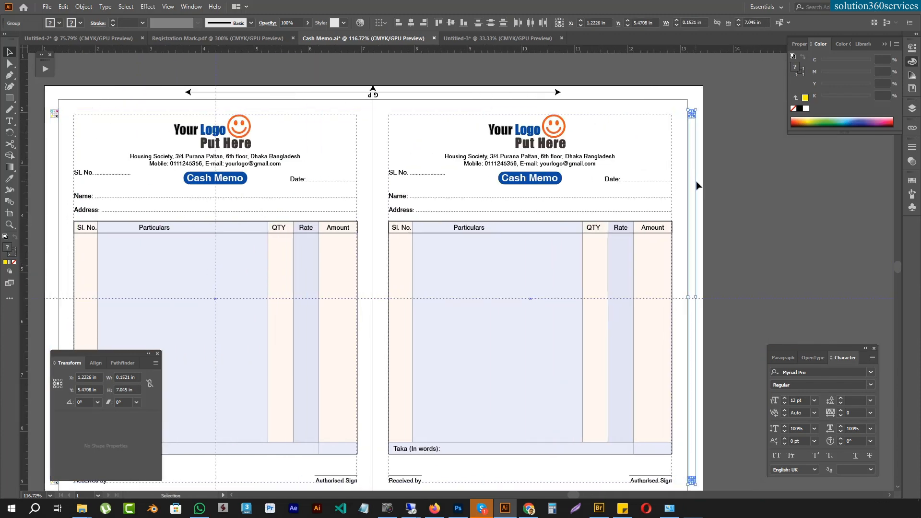
Step: Nudge the right pair of CMYK marks 1 mm outward from the border and the left pair outward to match
key(Right)
drag(413, 211, 669, 200)
click(309, 469)
key(Left)
key(Left)
key(Left)
key(ctrl+minus)
drag(601, 289, 379, 274)
drag(502, 245, 450, 253)
click(787, 222)
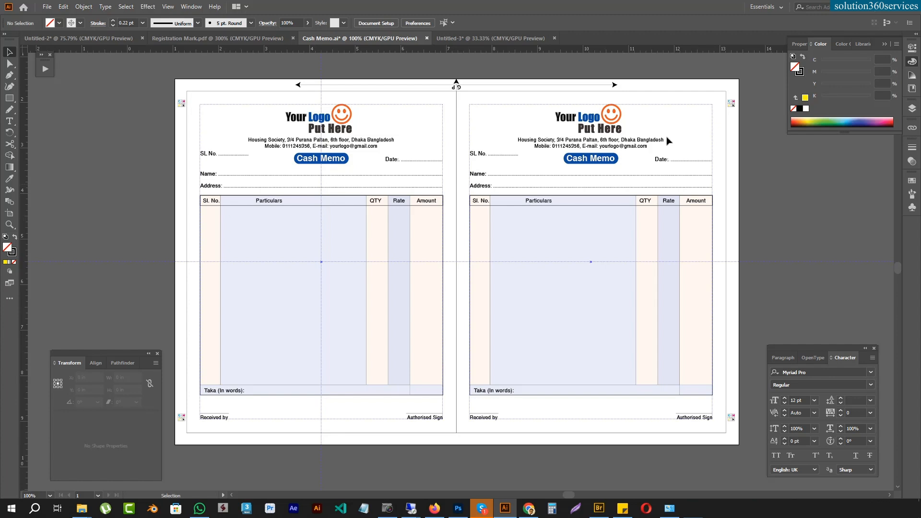
Step: Check the fill colour of the blue Logo lettering on the left memo and find its swatch
key(a)
click(316, 117)
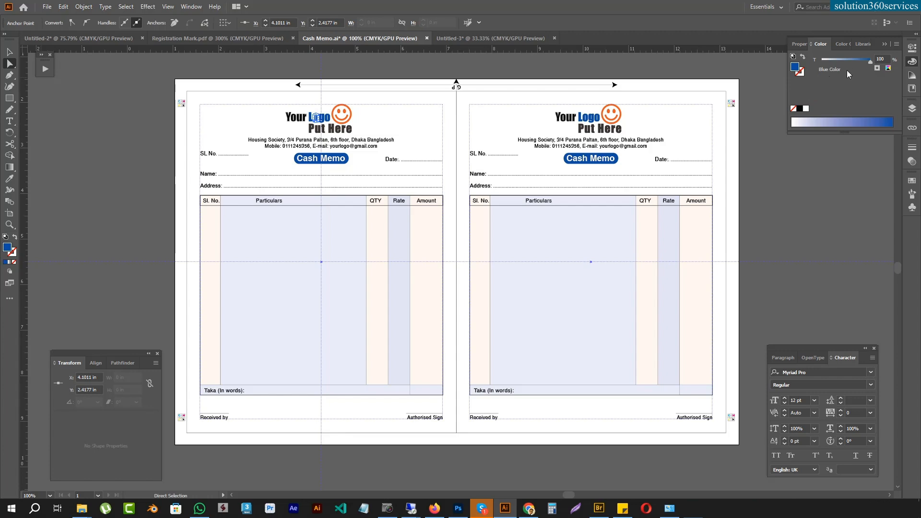
click(912, 180)
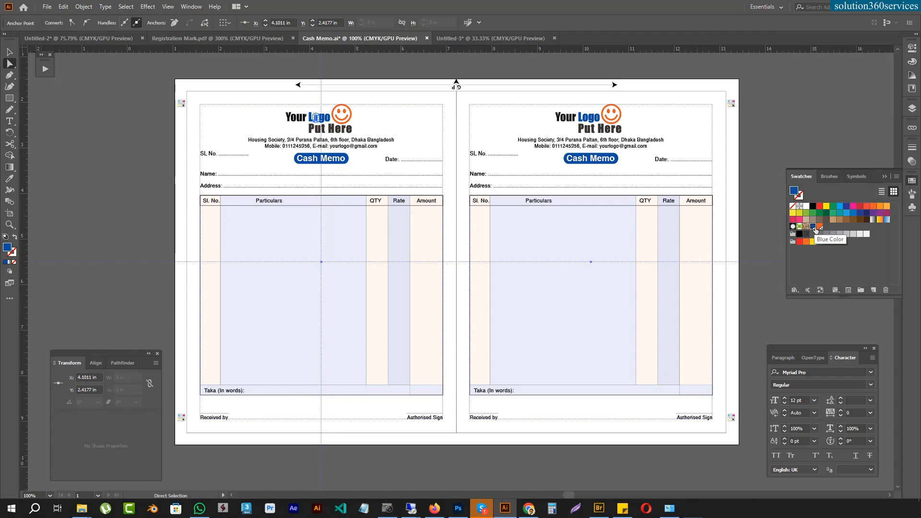
Step: Switch to Firefox to view the colour separation lessons on the Graphic Design Professional Course page, and return to Illustrator
click(435, 510)
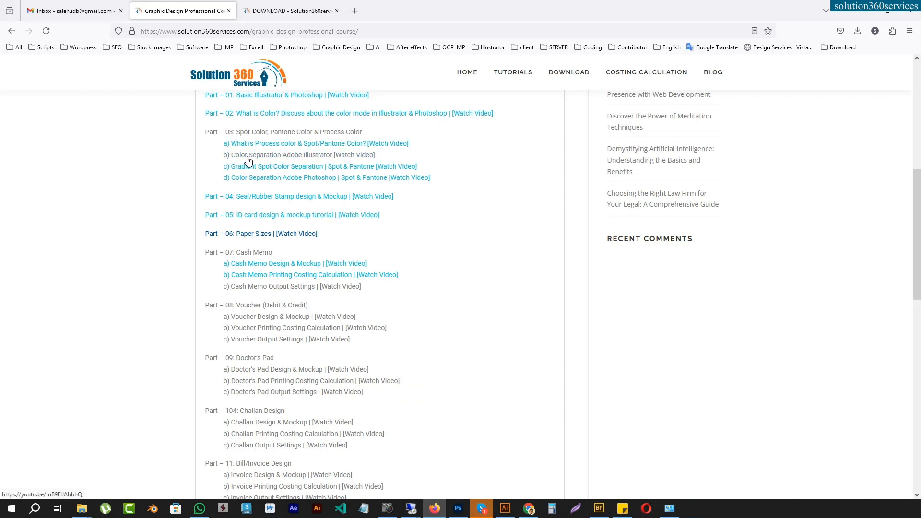
click(866, 10)
Step: Check the colour tint of the left memo's Particulars column and of the blue Logo lettering
click(302, 235)
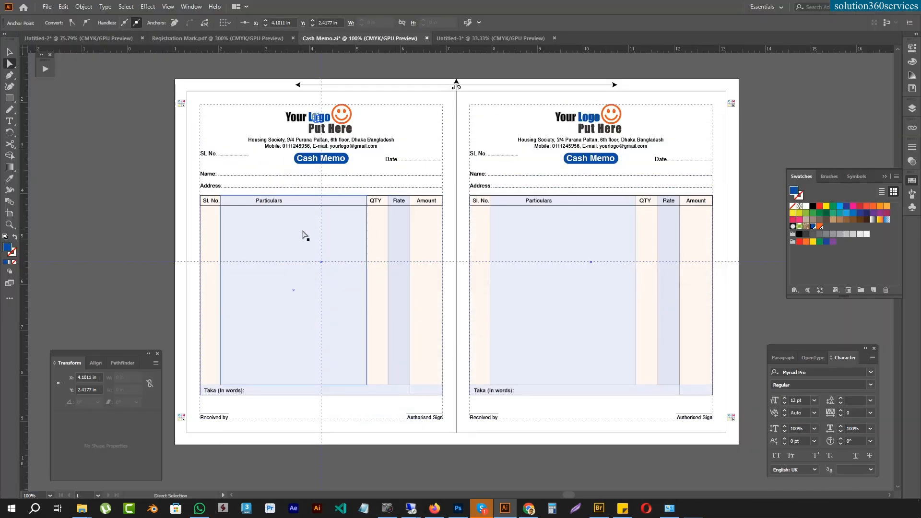
click(318, 230)
key(F6)
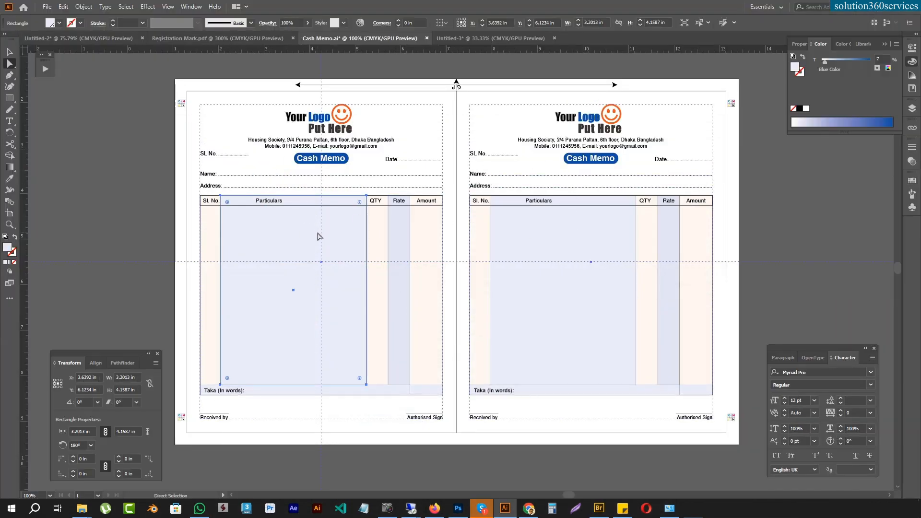
click(321, 117)
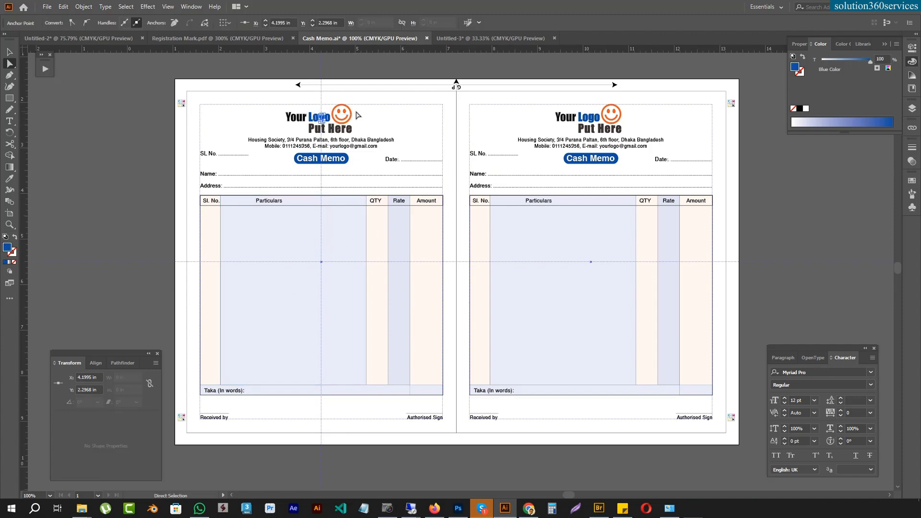
Step: Redefine the Blue Color swatch as a process colour with C 100, M 0, Y 0, K 0
click(914, 163)
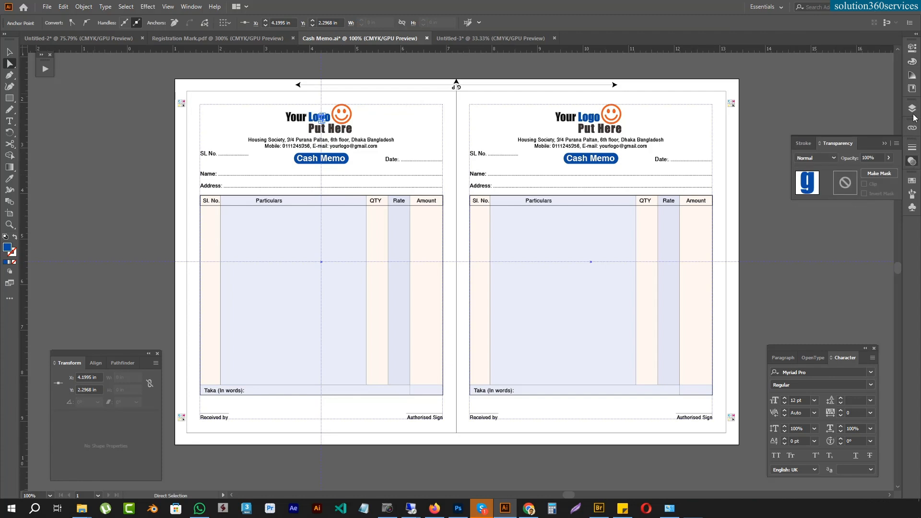
click(914, 181)
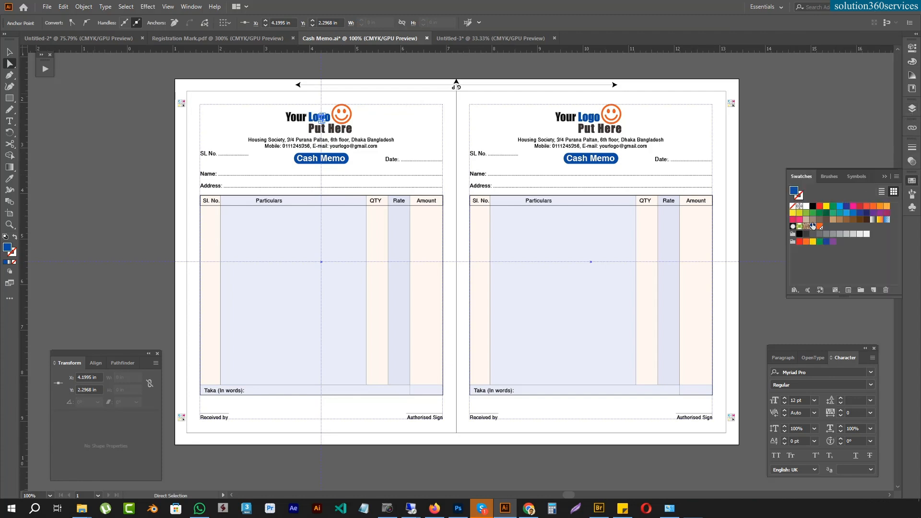
double_click(814, 230)
drag(476, 252, 427, 249)
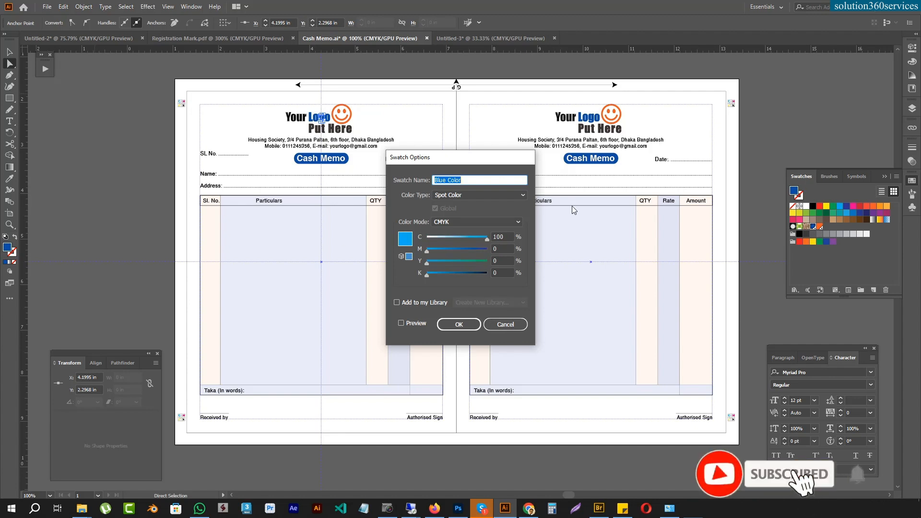
click(477, 195)
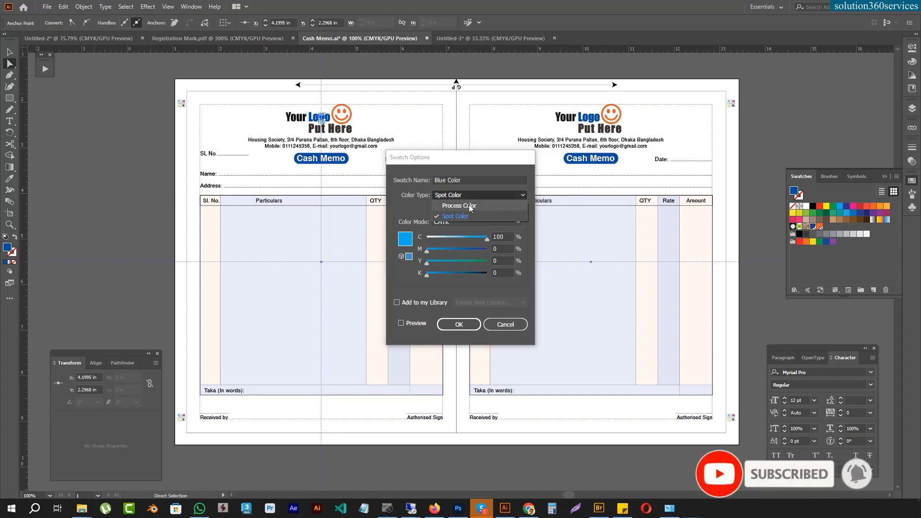
click(470, 205)
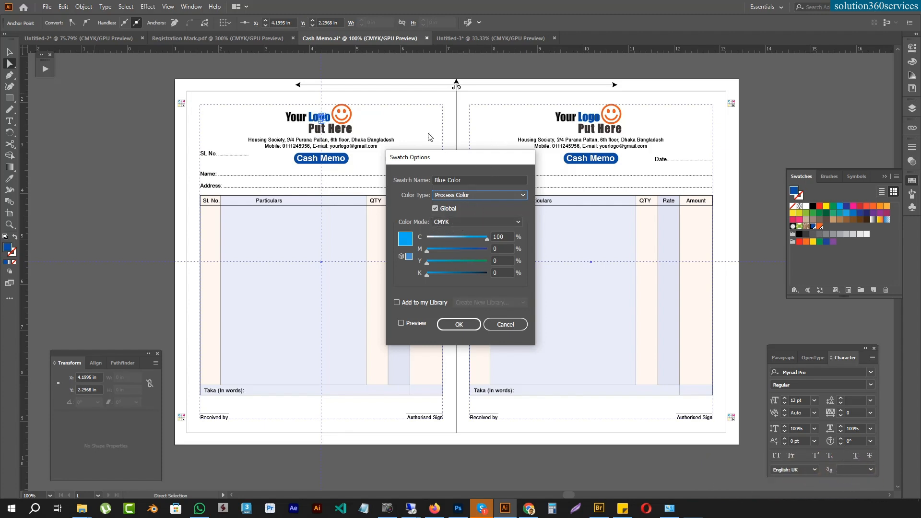
click(457, 324)
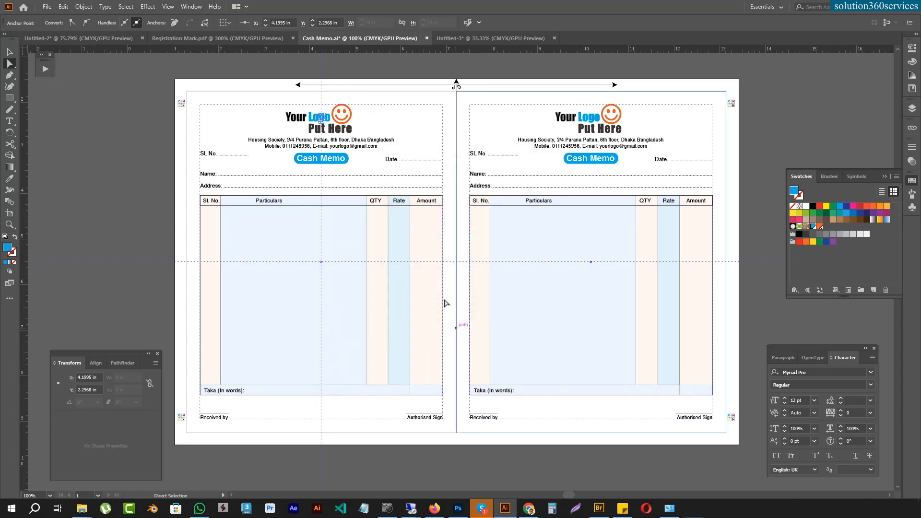
click(333, 212)
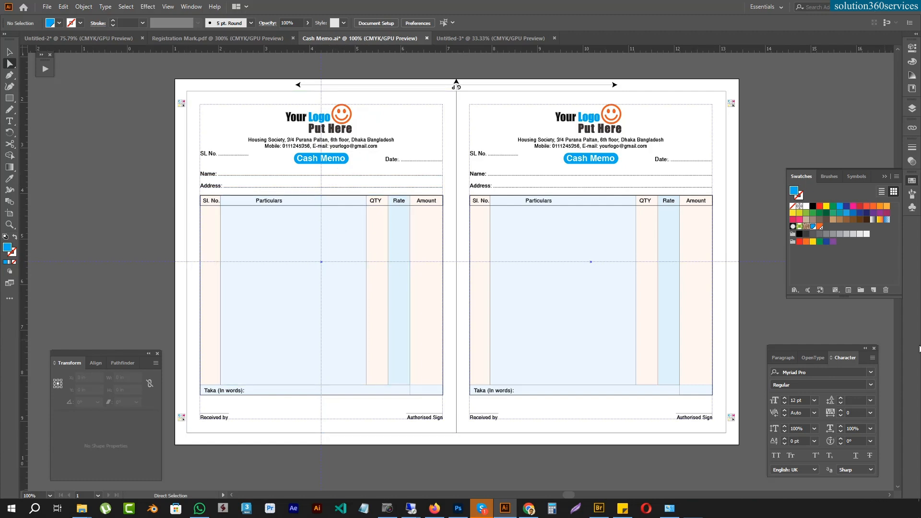
Step: Redefine the Orange Color swatch as a process colour with C 0, M 100, Y 0, K 0, and delete the orange and blue swatches
double_click(820, 227)
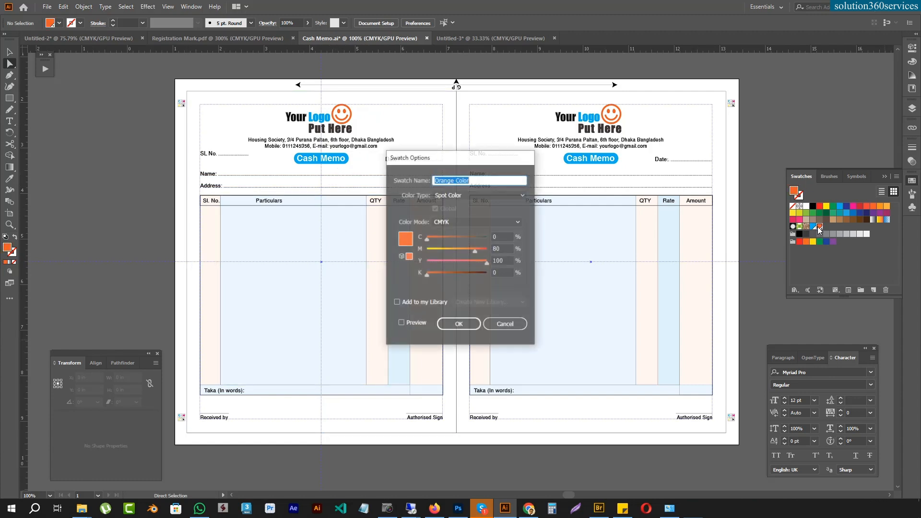
click(490, 195)
click(473, 206)
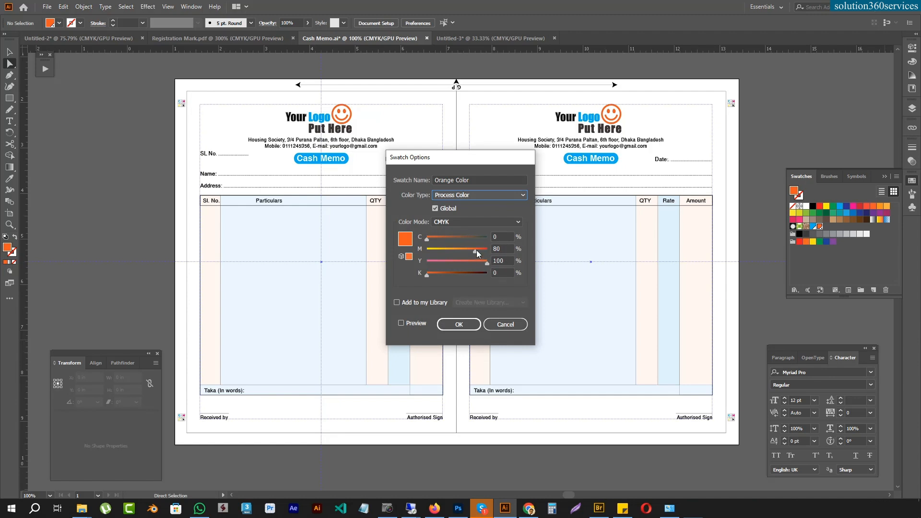
drag(475, 249, 348, 259)
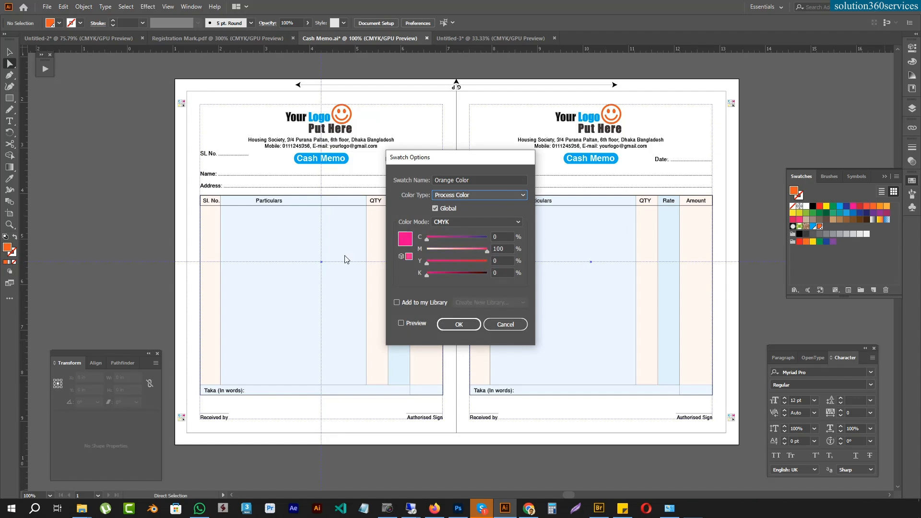
click(469, 325)
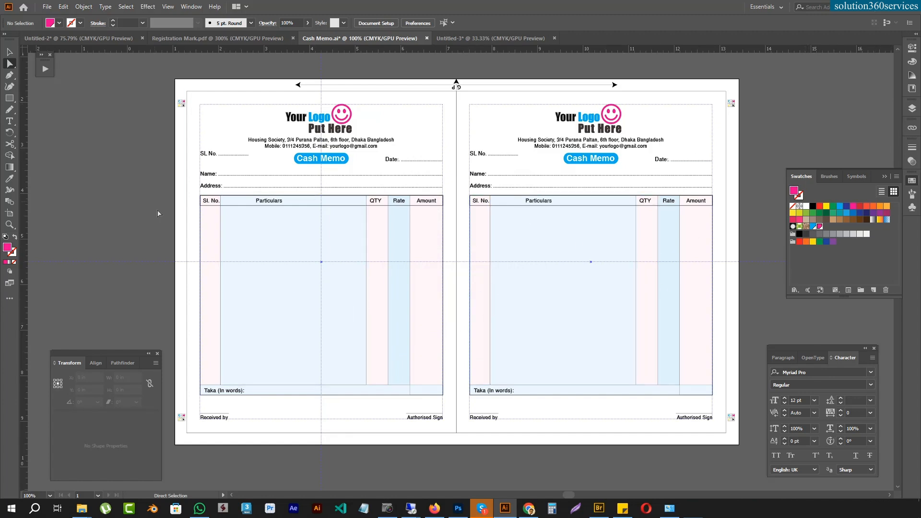
drag(821, 228, 886, 290)
drag(813, 228, 887, 291)
Step: Open Separations Preview for the cash memo and enable Overprint Preview
click(189, 7)
mouse_move(176, 7)
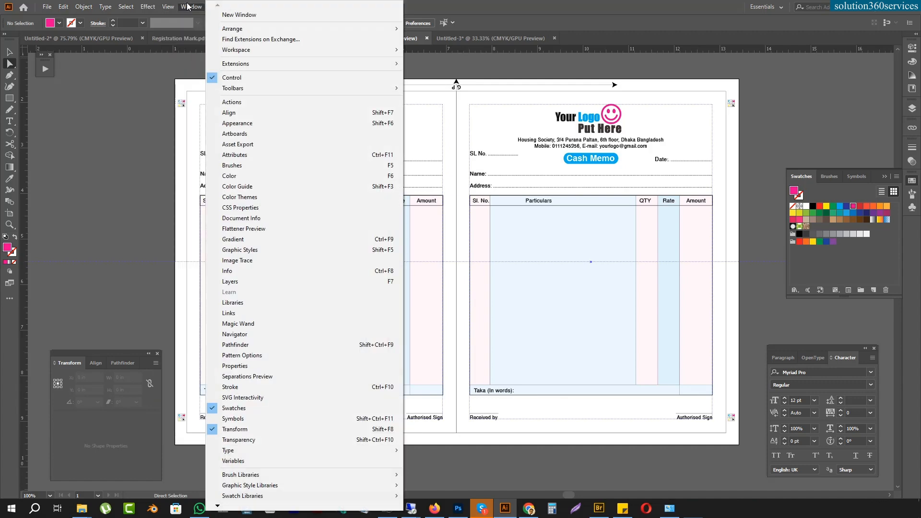
click(244, 376)
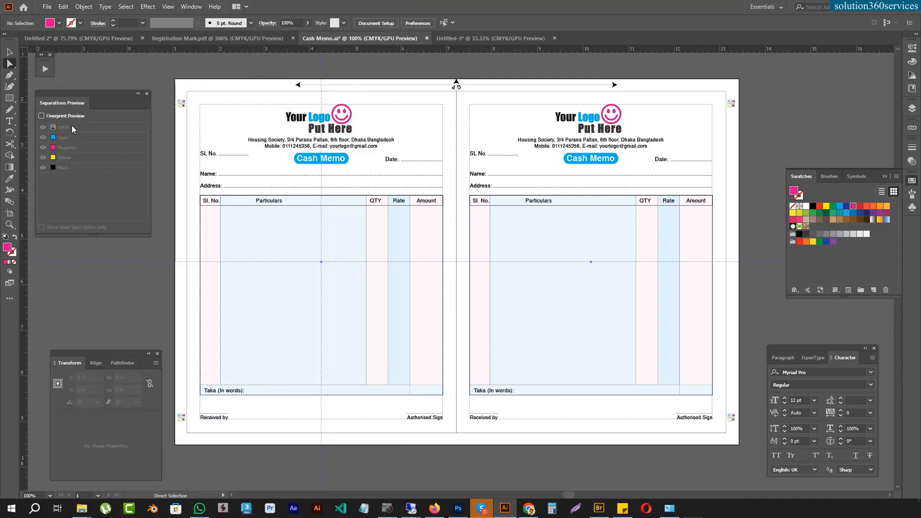
click(42, 115)
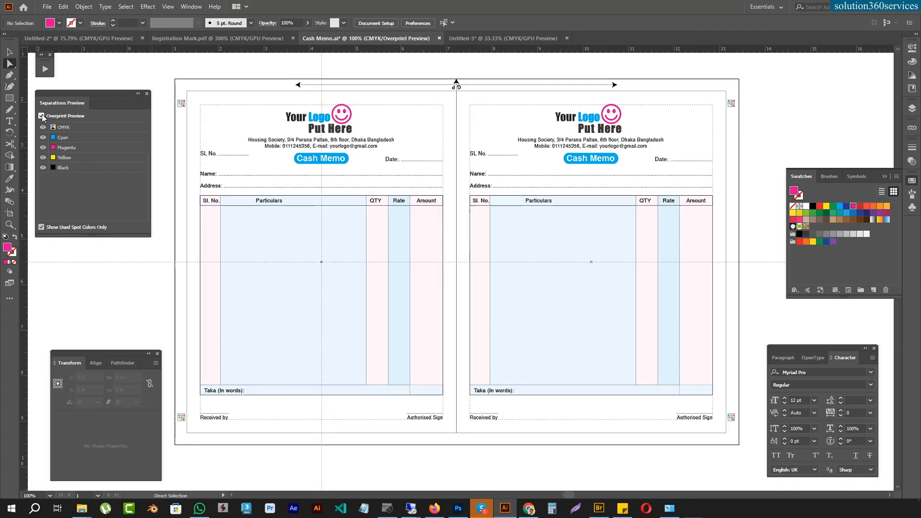
Step: Inspect the black, yellow, magenta and cyan plates individually, and show all CMYK plates again
click(42, 147)
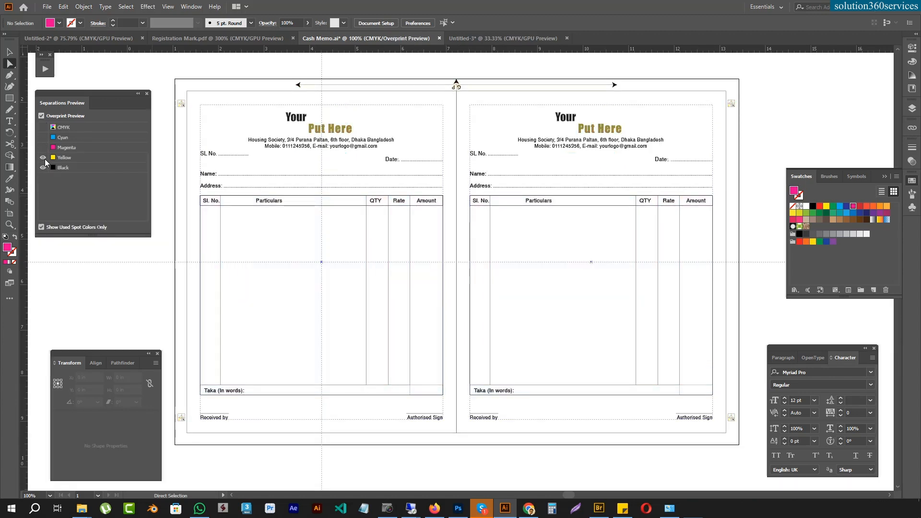
click(43, 158)
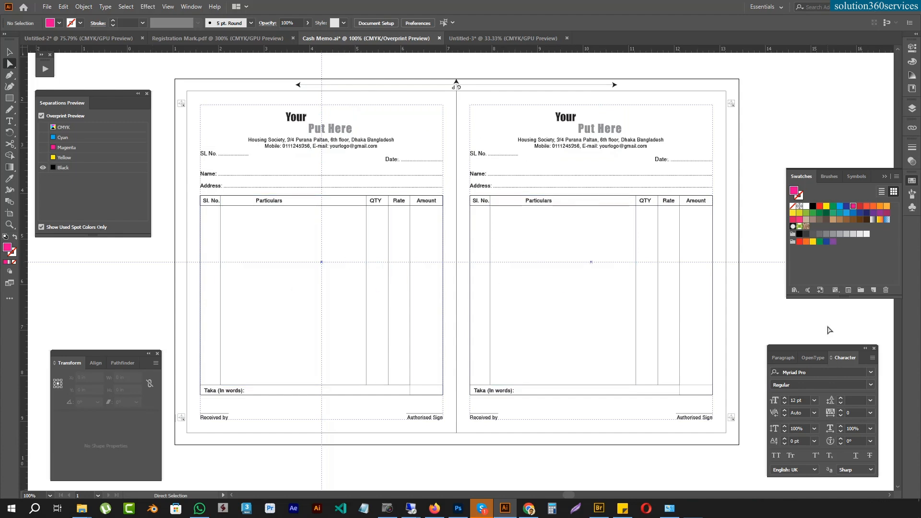
click(43, 157)
click(43, 167)
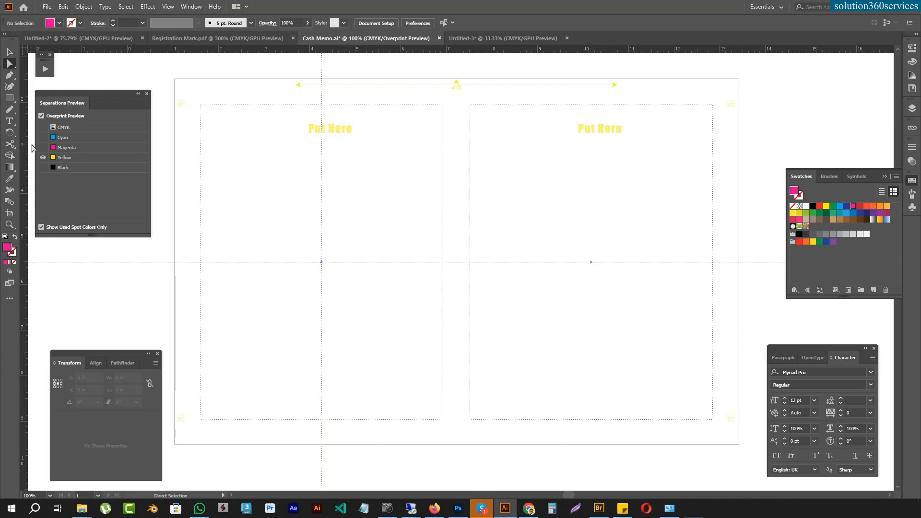
click(43, 147)
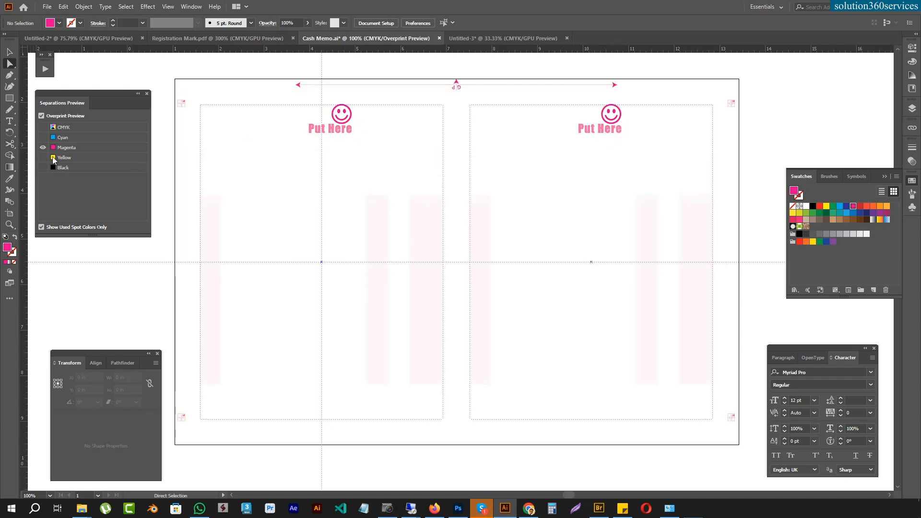
click(43, 138)
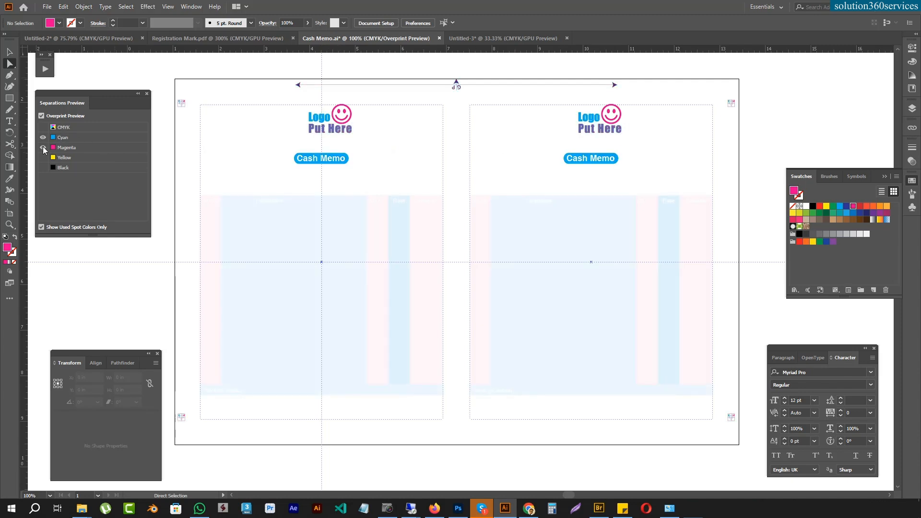
click(43, 148)
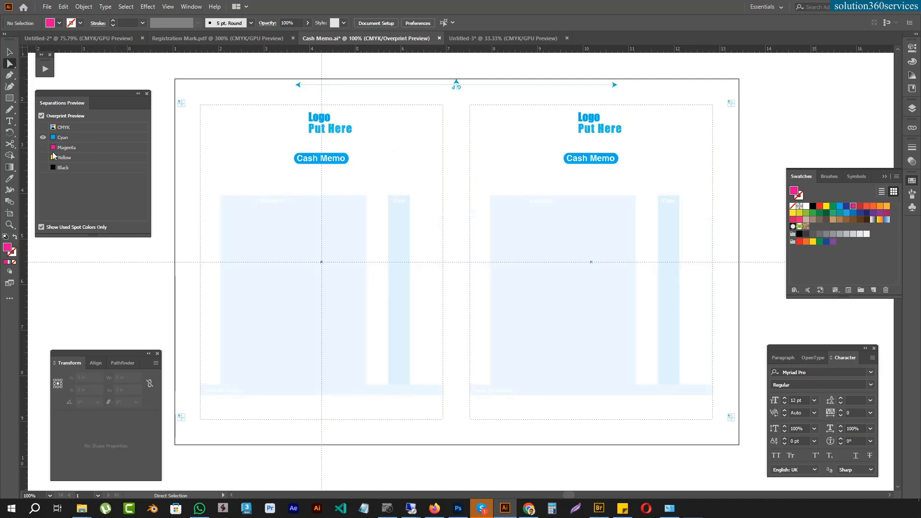
click(44, 127)
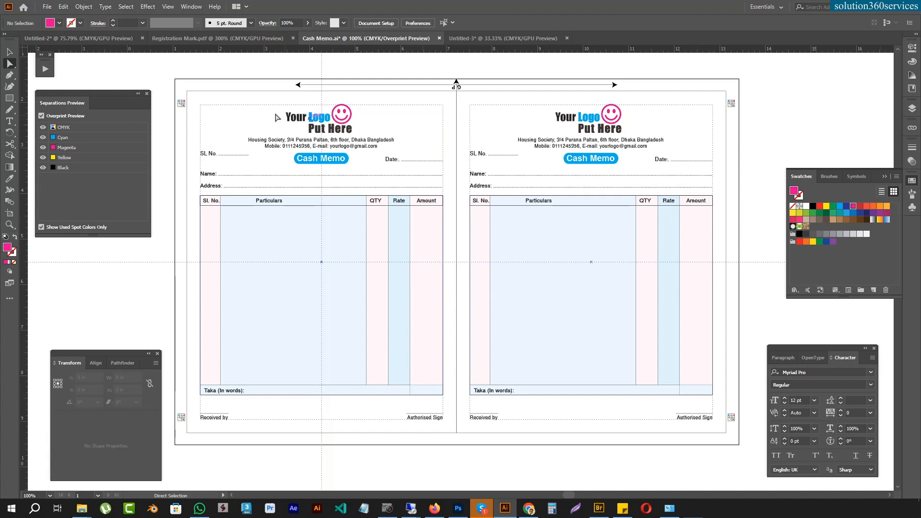
Step: Select the Put Here lettering on both memos by matching fill colour and set its cyan, magenta and yellow to 0
click(335, 126)
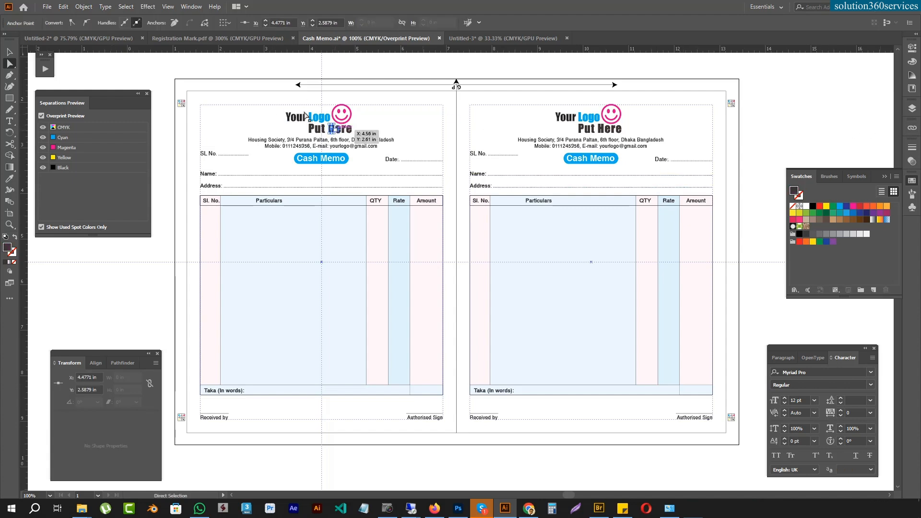
click(126, 6)
mouse_move(156, 97)
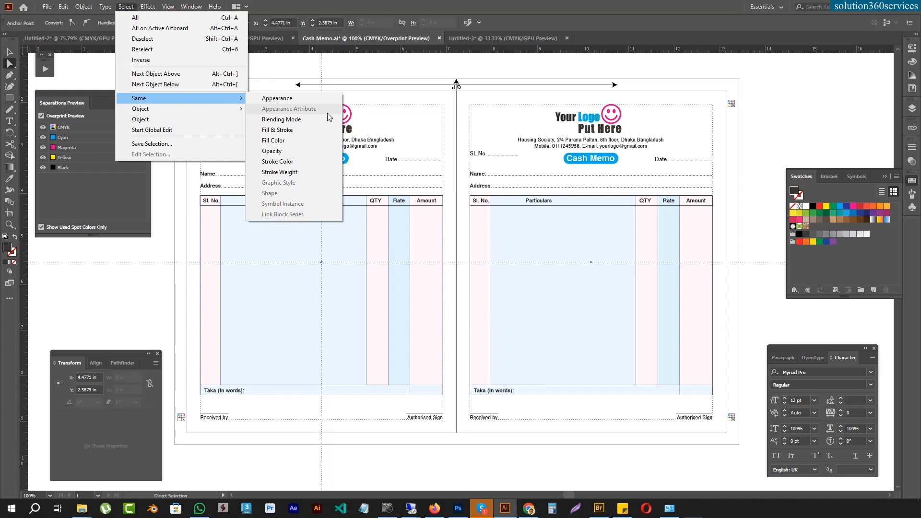
click(301, 140)
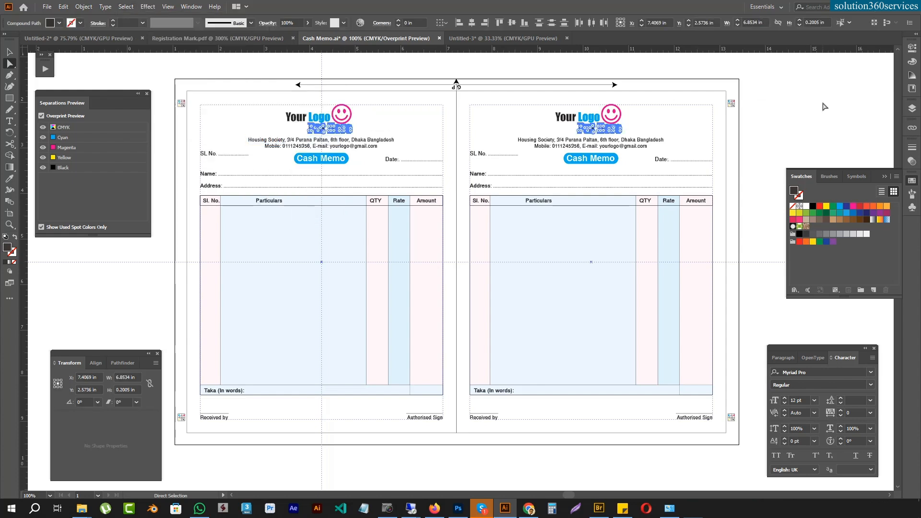
key(F6)
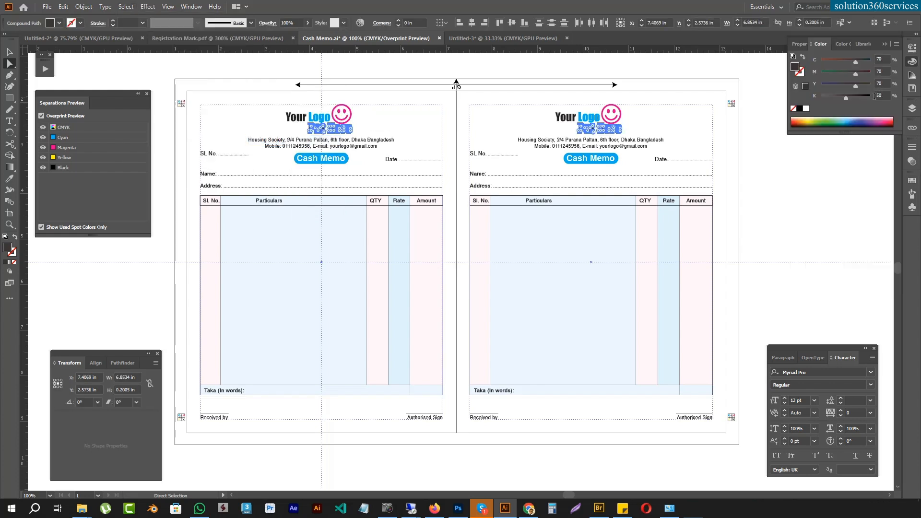
drag(854, 83, 732, 85)
drag(855, 73, 802, 65)
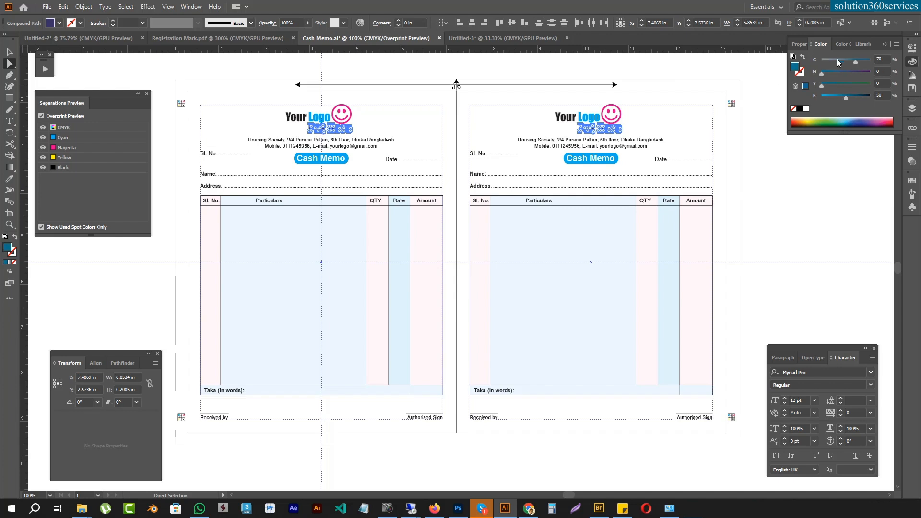
drag(859, 58, 710, 68)
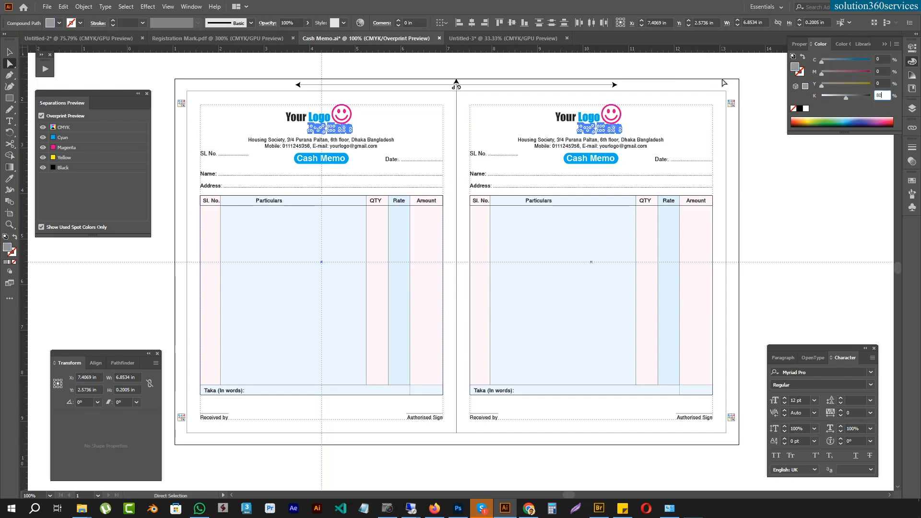
Step: Try an 80% black fill on the Put Here lettering and undo the change
key(Return)
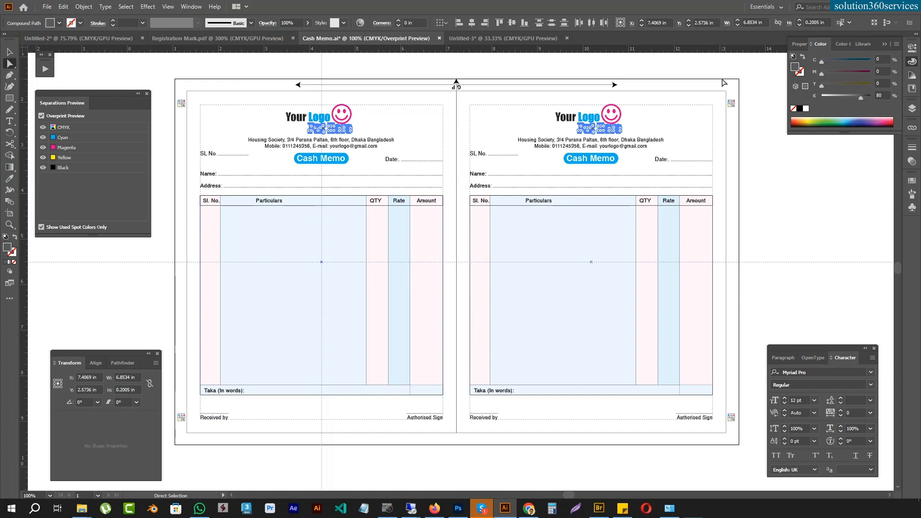
click(715, 190)
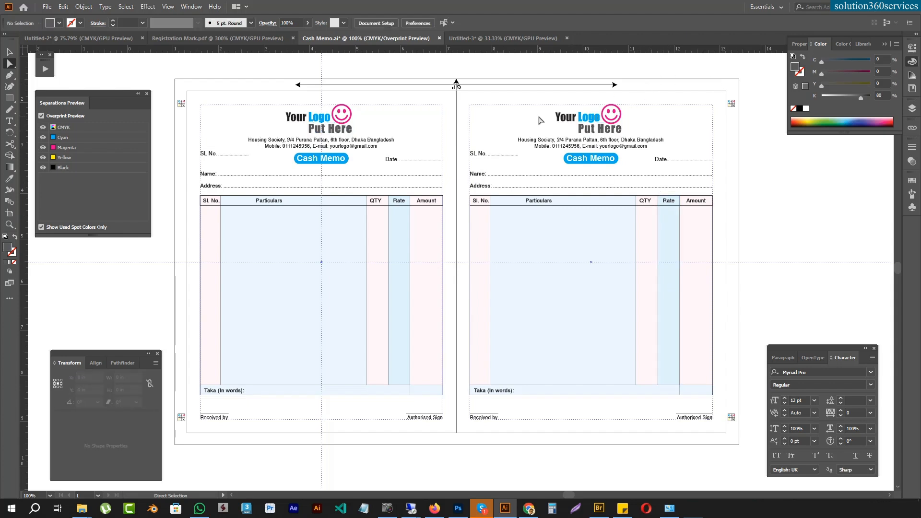
key(ctrl+z)
key(ctrl+z)
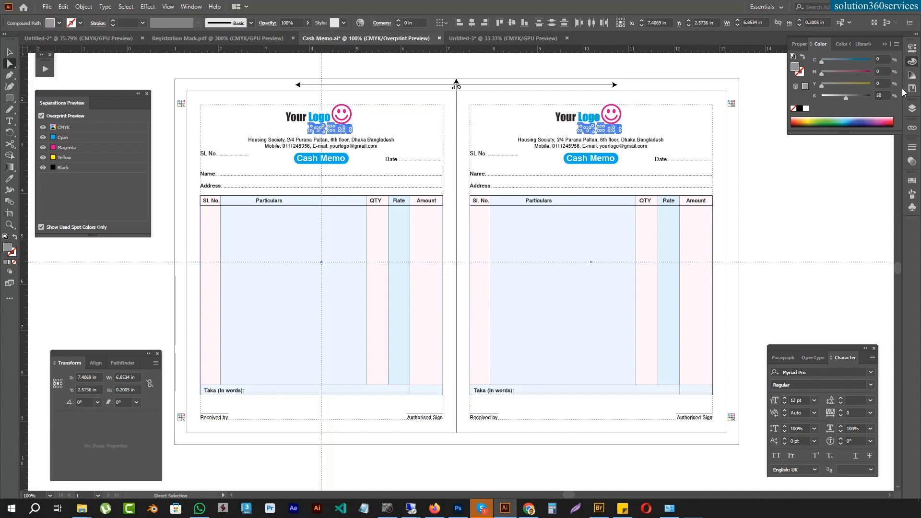
Step: Try a fill of C 80, M 80, Y 0, K 50 on the Put Here lettering and undo it
click(884, 71)
key(Return)
drag(887, 60, 803, 57)
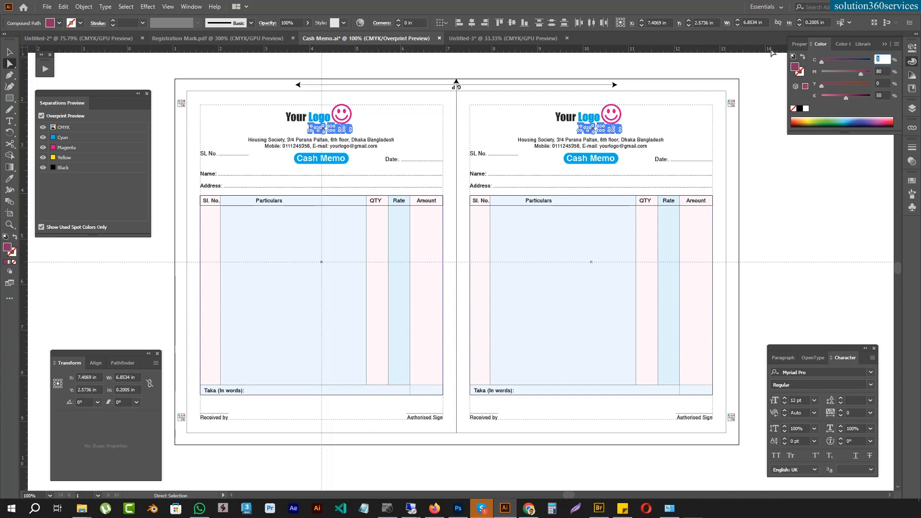
text(80)
key(Return)
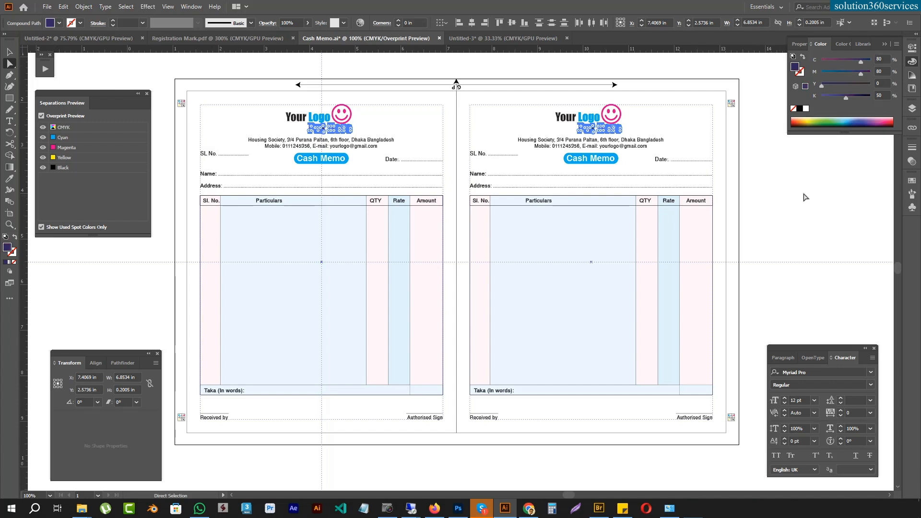
click(806, 196)
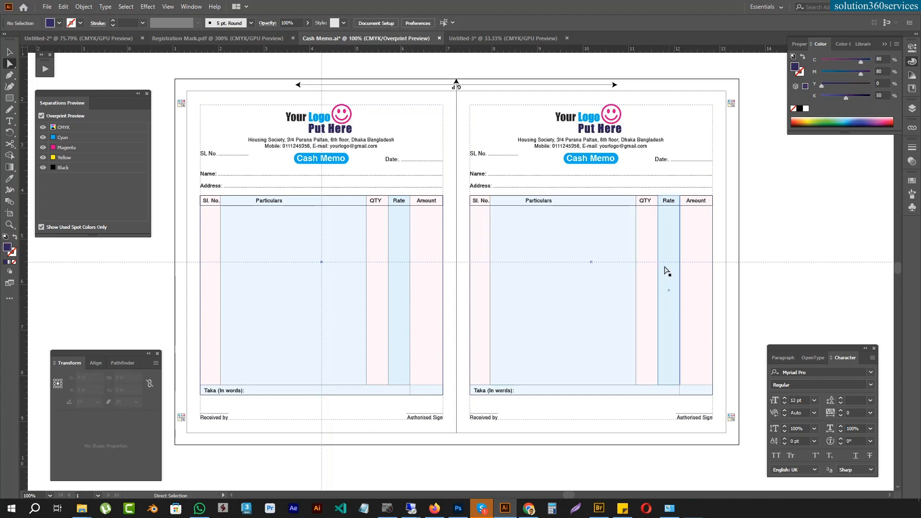
key(ctrl+z)
key(ctrl+z)
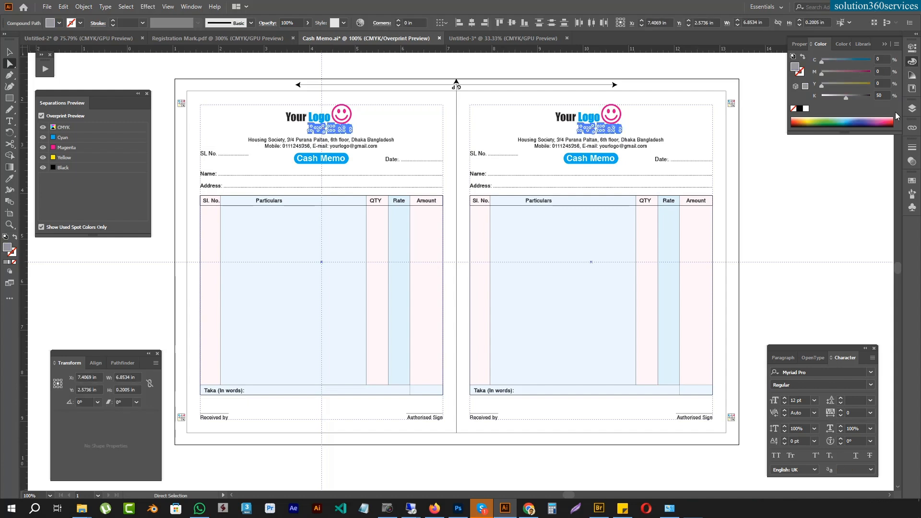
Step: Set the black value of the Put Here lettering's fill to 80% and deselect it
click(882, 94)
text(80)
key(Return)
click(792, 224)
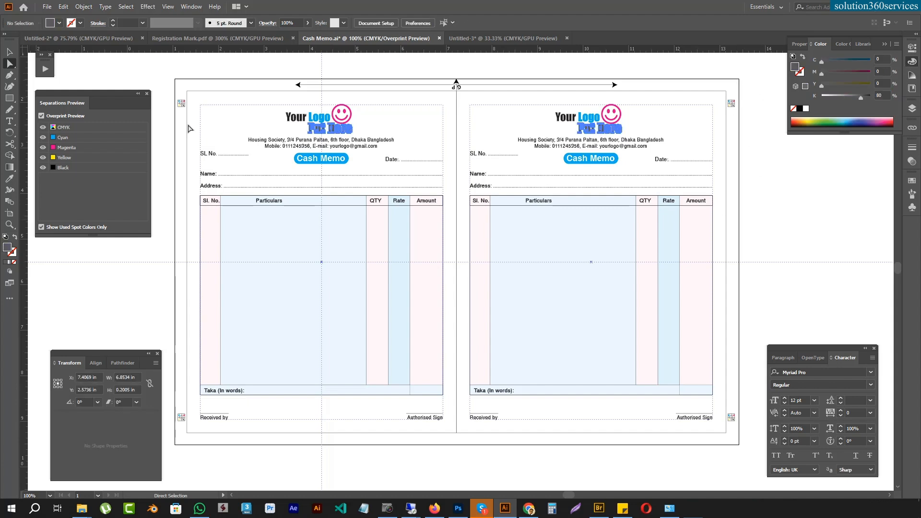
Step: Inspect the cyan, magenta and black separations by toggling the plates, and restore the full CMYK preview
click(43, 138)
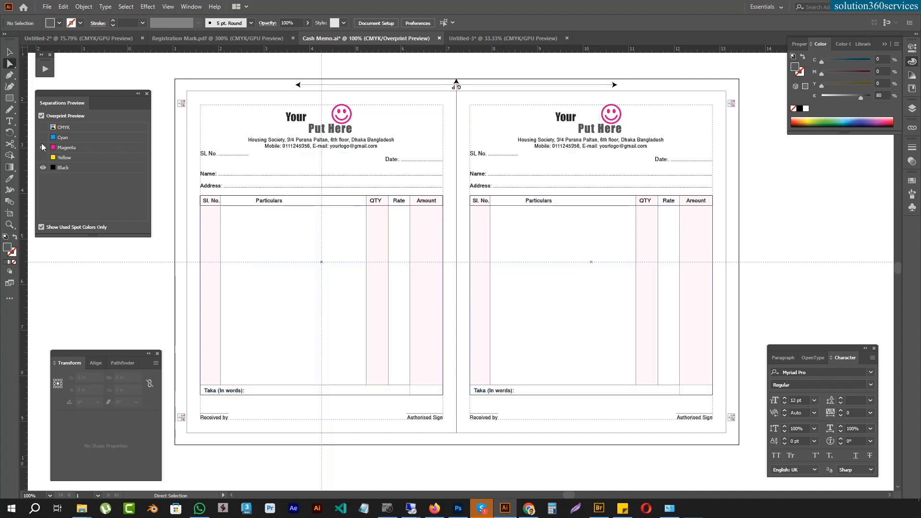
click(42, 137)
click(42, 148)
click(43, 168)
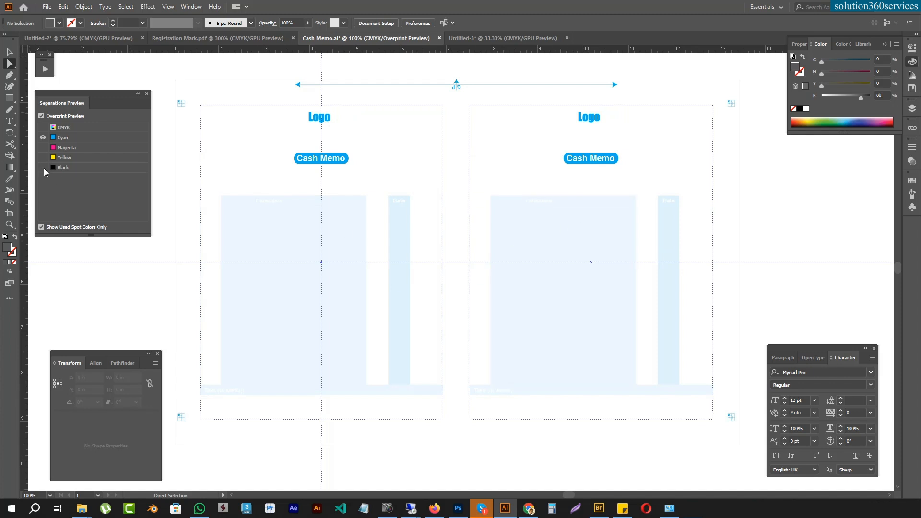
click(43, 168)
click(43, 137)
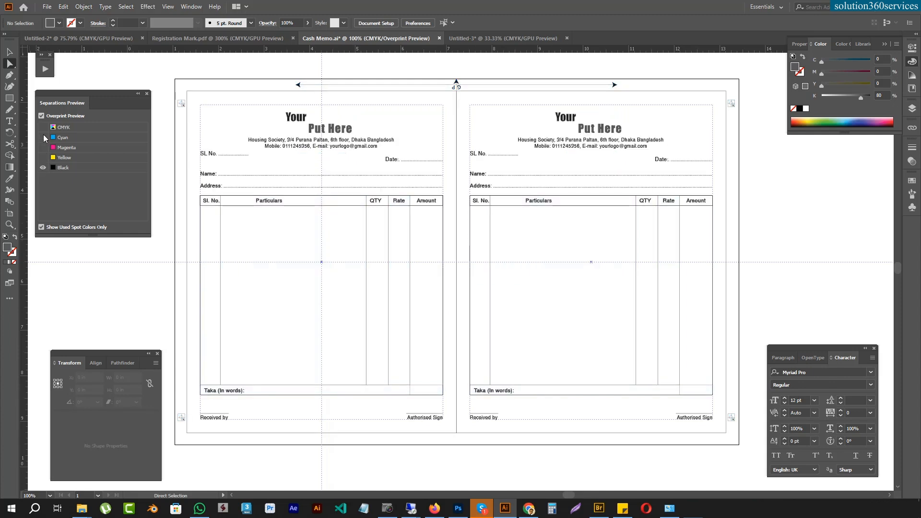
click(44, 127)
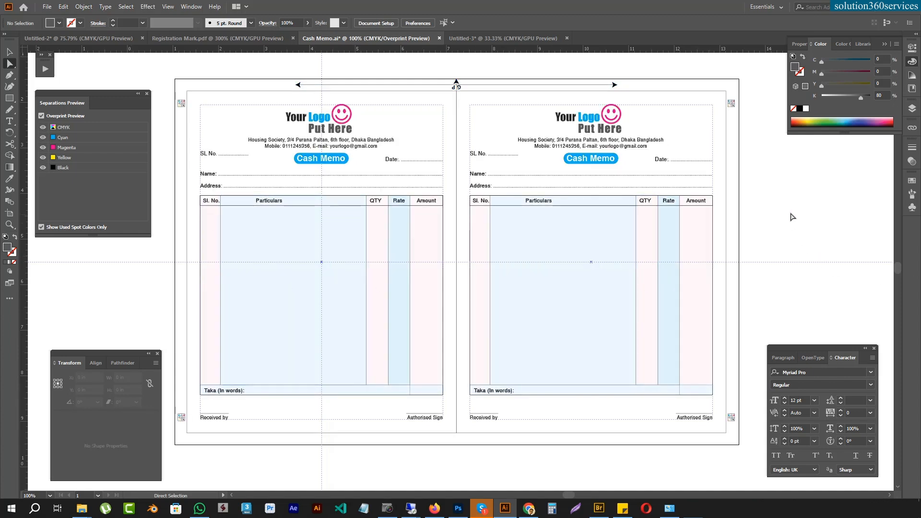
Step: Clear all guides from the cash memo layout
click(175, 6)
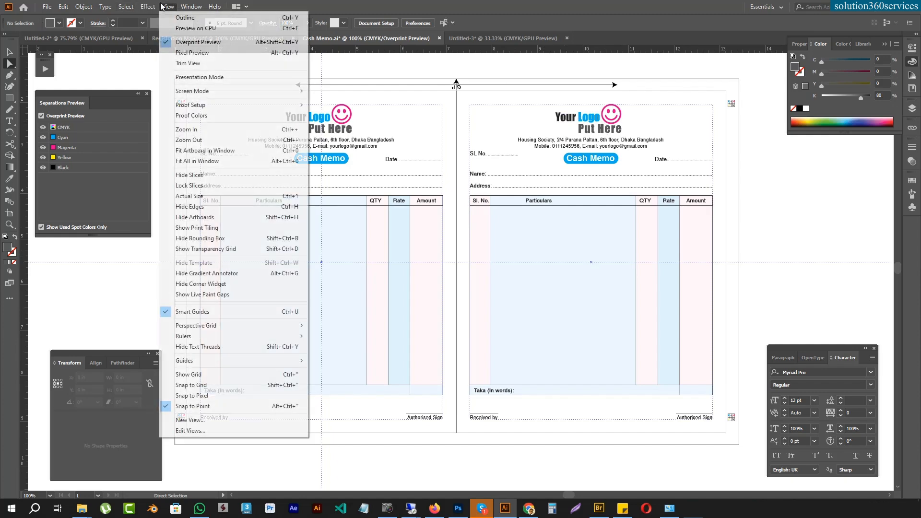
mouse_move(197, 365)
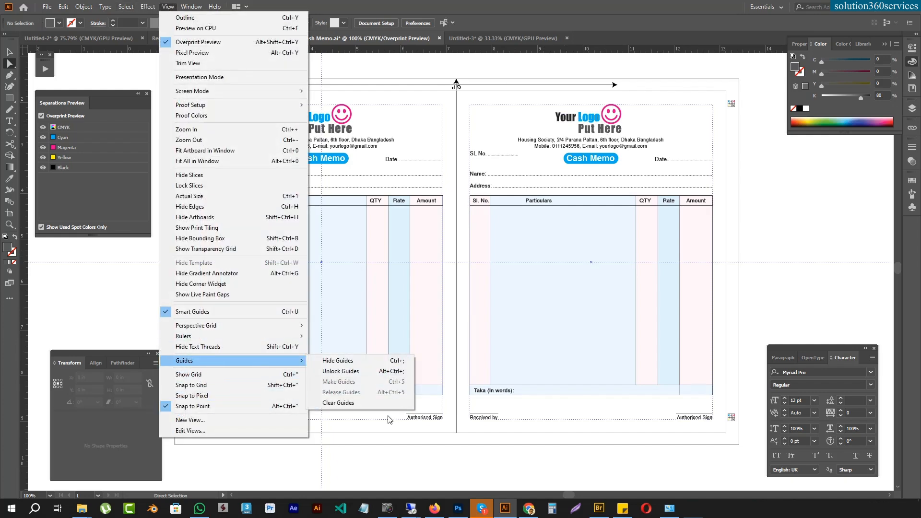
click(351, 403)
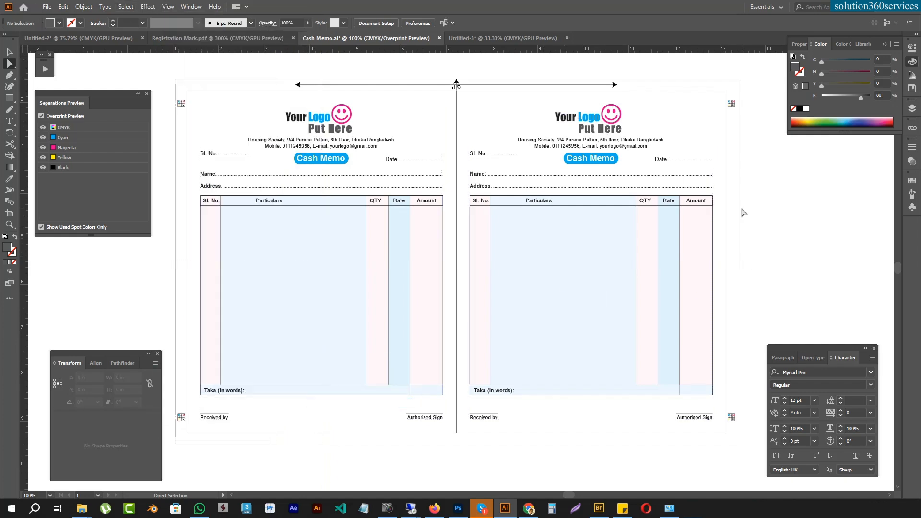
Step: Select the whole layout, convert all its text to outlines and deselect it
key(ctrl+a)
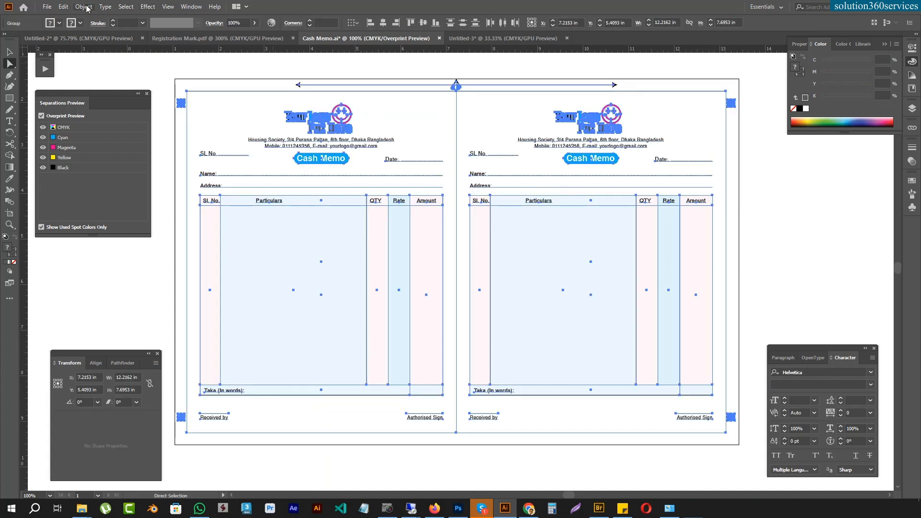
click(101, 7)
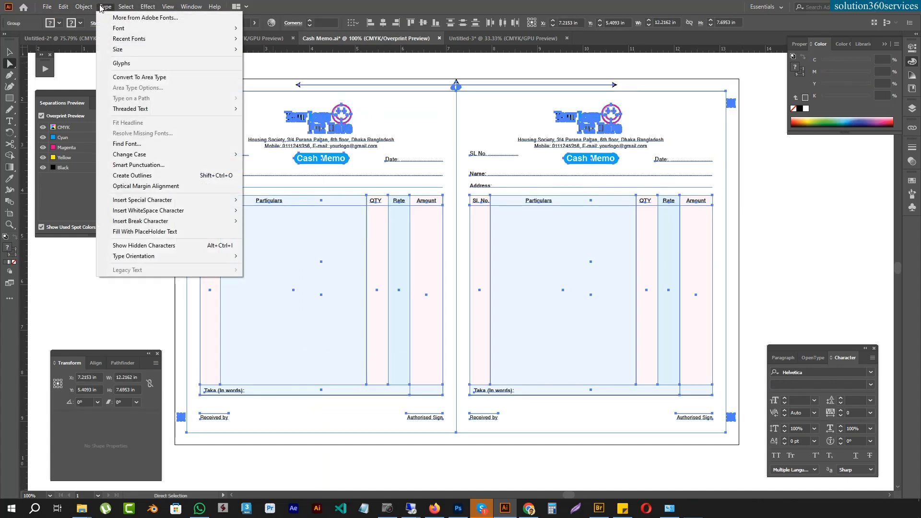
click(187, 180)
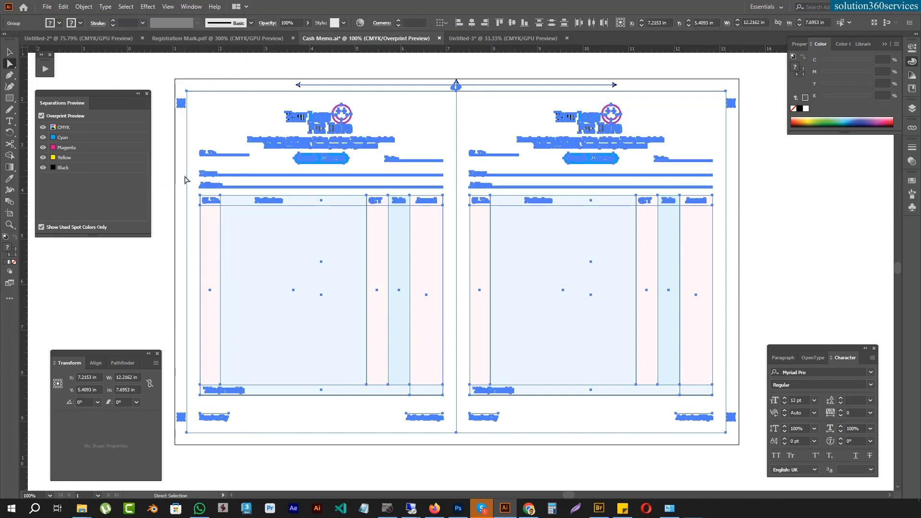
click(828, 194)
click(614, 140)
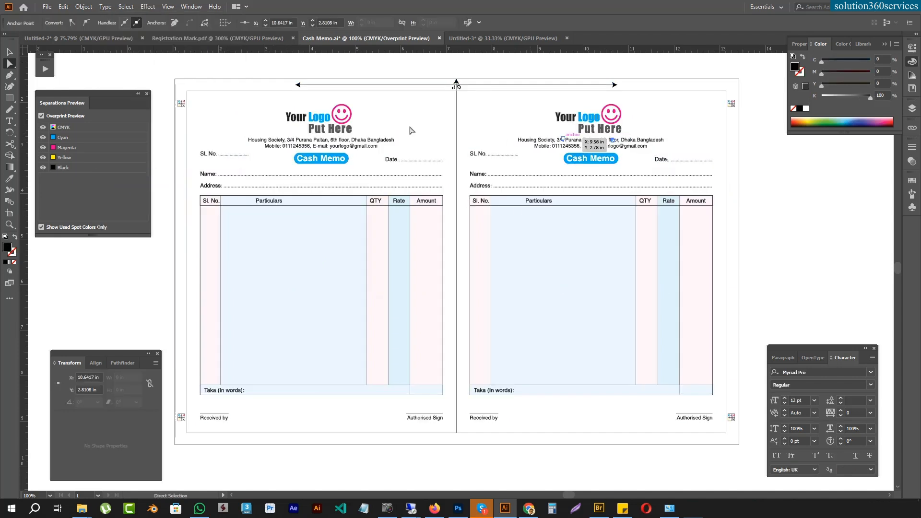
click(684, 440)
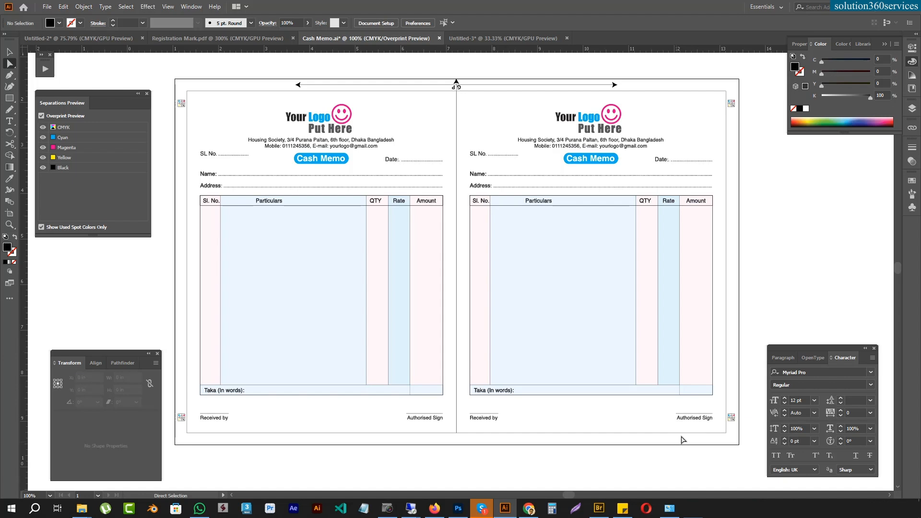
drag(167, 72, 750, 469)
click(802, 275)
Step: Save the layout as an EPS file named Cash Memo using the Illustrator CC EPS version
click(47, 7)
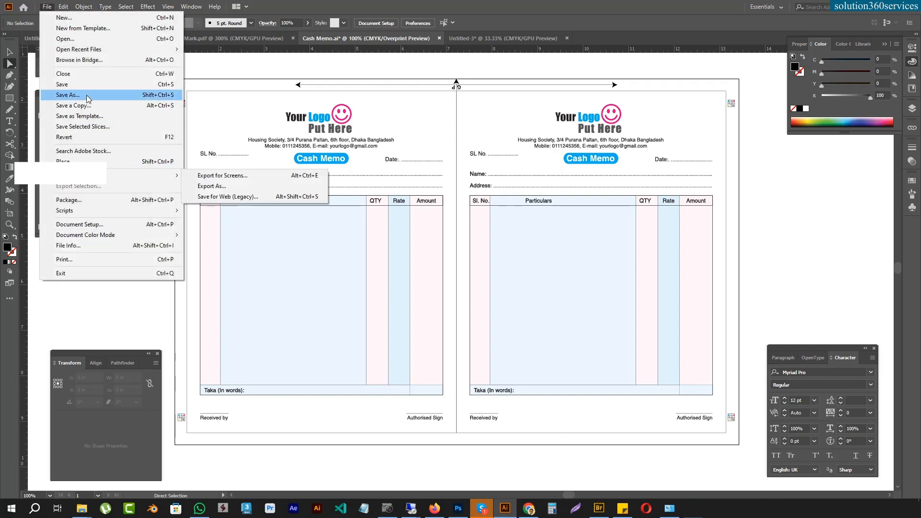
click(96, 95)
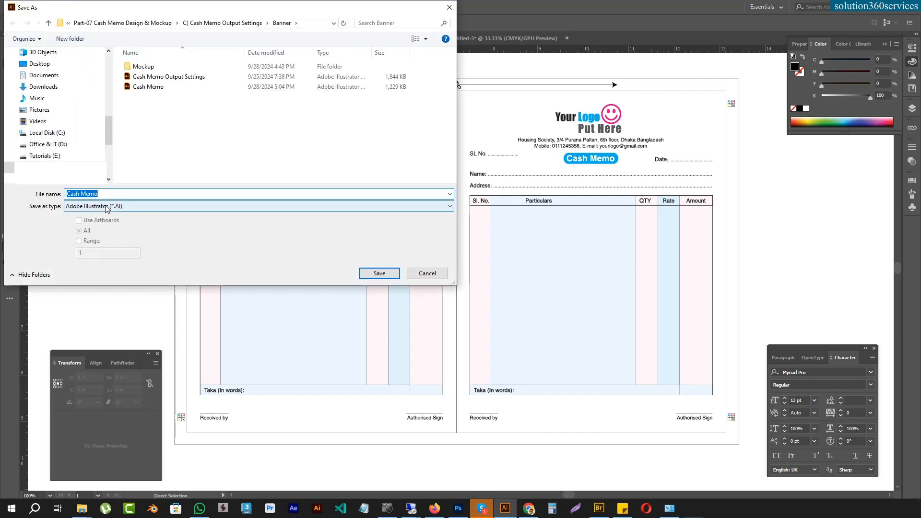
click(109, 207)
click(110, 214)
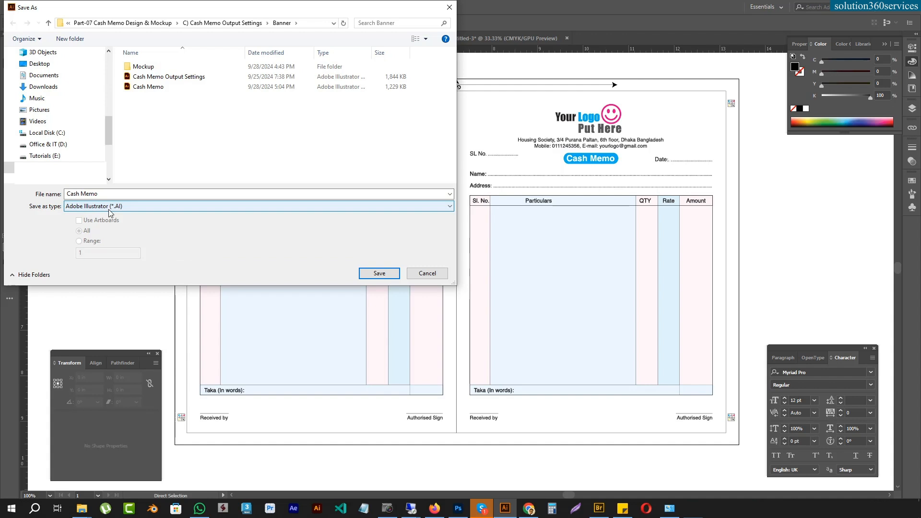
click(115, 206)
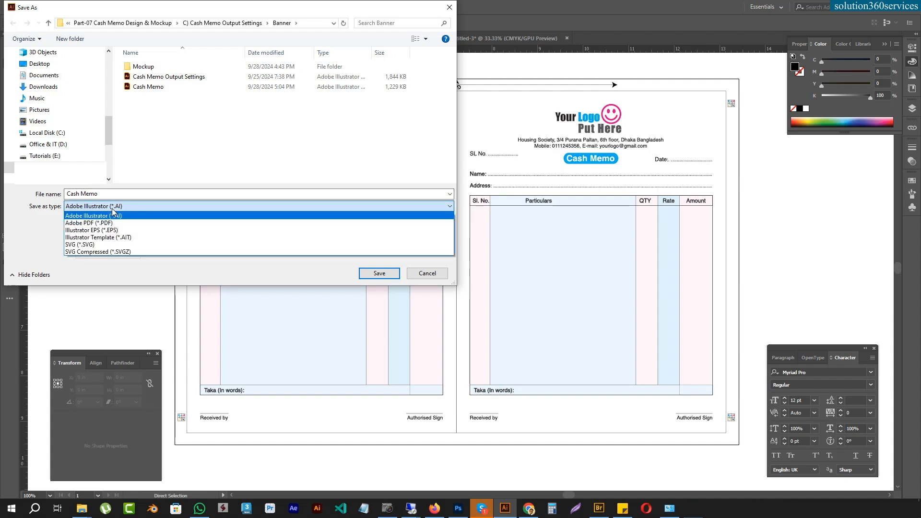
click(115, 232)
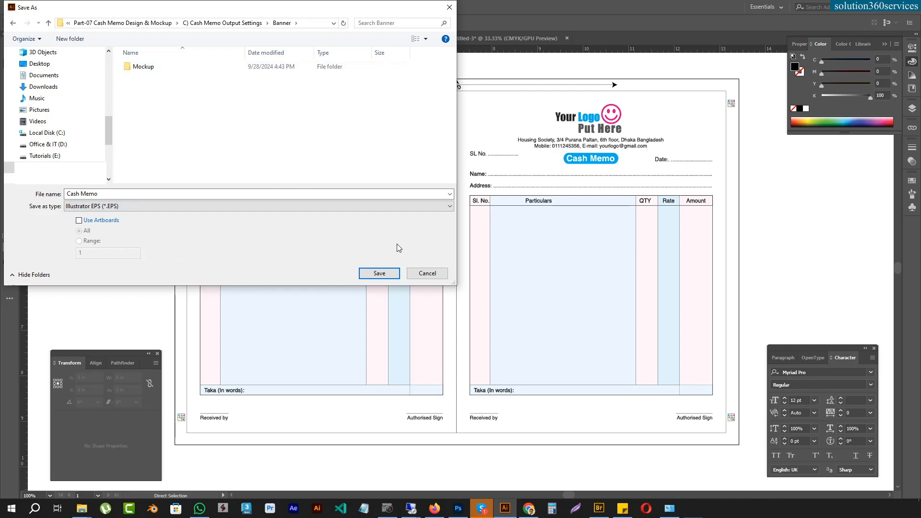
click(367, 273)
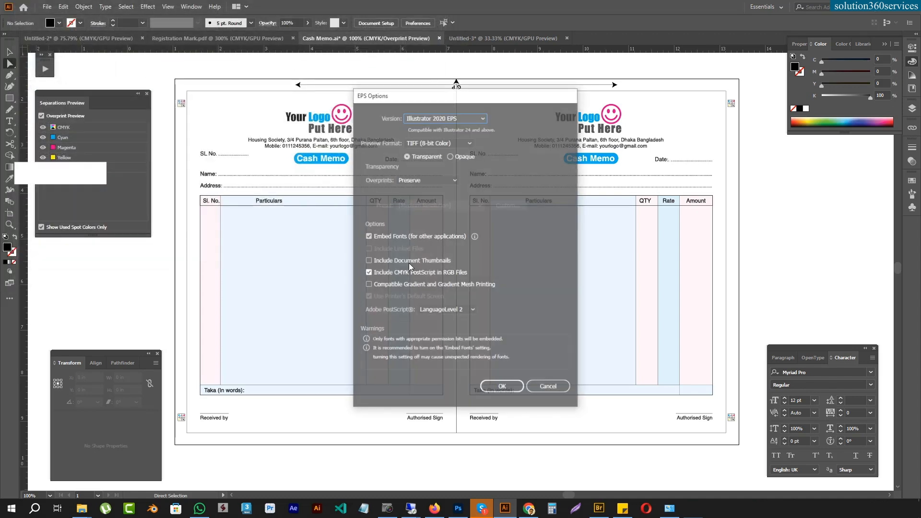
click(464, 120)
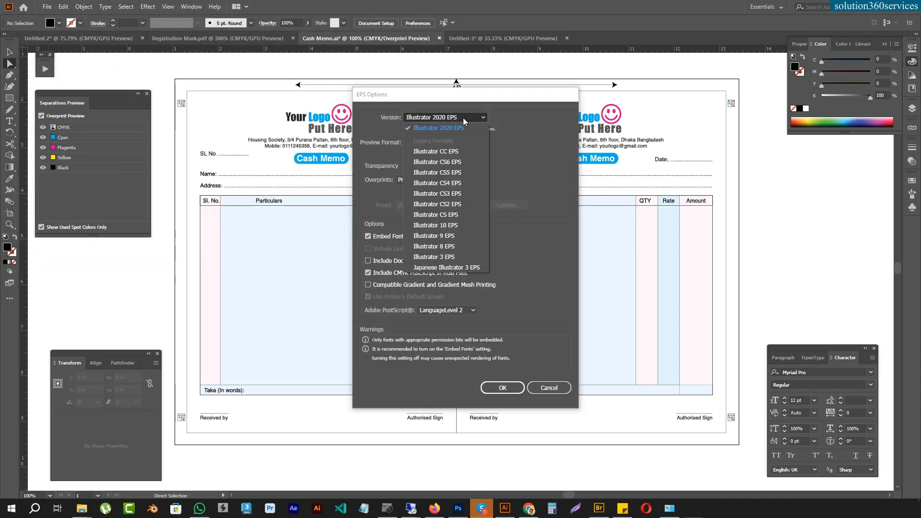
click(463, 151)
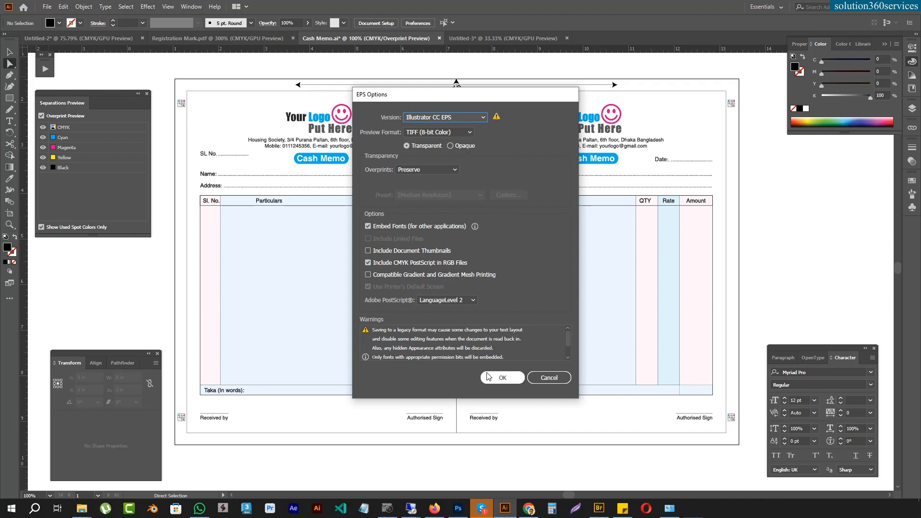
click(502, 378)
click(508, 270)
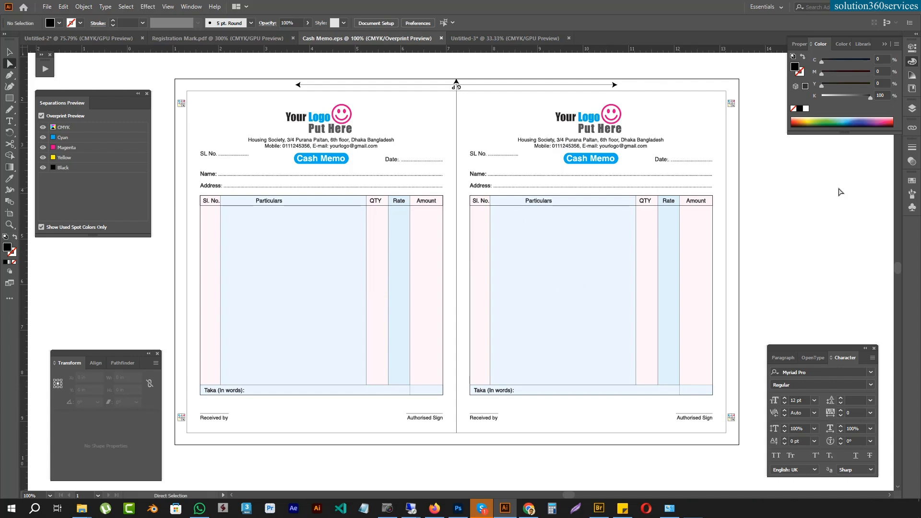
Step: Move the gripper mark off the sheet's upper edge to the empty area above the artboard
key(ctrl+minus)
key(ctrl+minus)
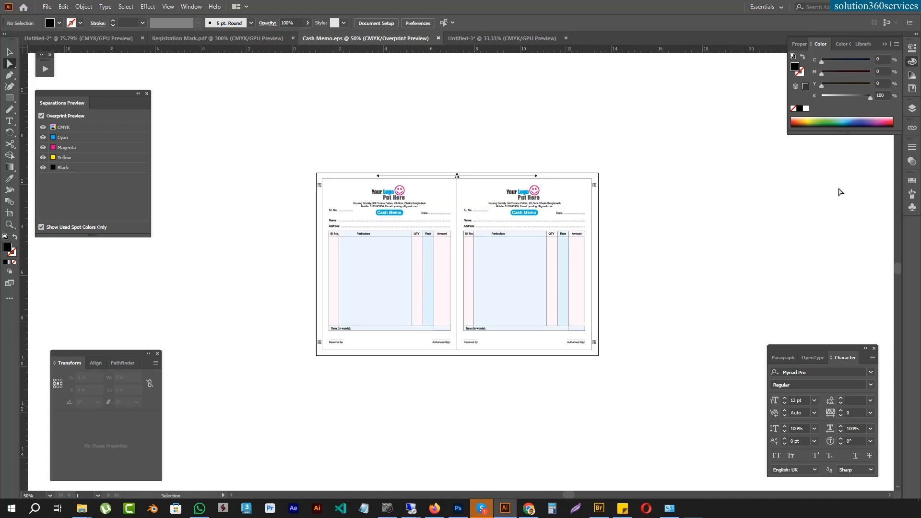
key(ctrl+minus)
drag(479, 247, 448, 269)
key(ctrl+minus)
key(ctrl+minus)
key(ctrl+minus)
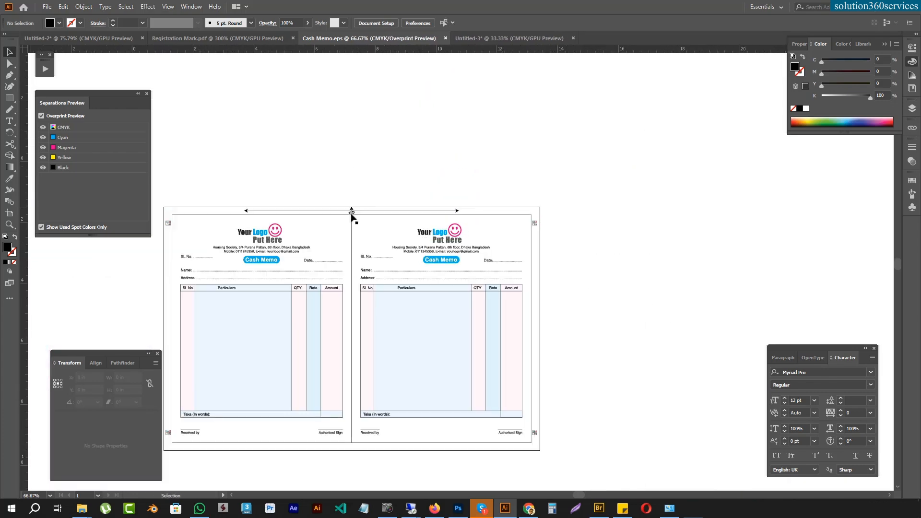
drag(352, 212, 390, 143)
drag(351, 175, 397, 129)
Step: Delete the upper-right, lower-right and lower-left registration marks from the layout
drag(582, 178, 263, 450)
drag(581, 388, 284, 467)
key(Delete)
key(Delete)
drag(255, 402, 210, 383)
key(Delete)
Step: Copy a memo to the right to make a row of three and centre the gripper mark along its upper edge
drag(245, 140, 587, 172)
click(648, 144)
drag(243, 146, 720, 427)
click(452, 71)
drag(452, 71, 378, 126)
drag(480, 96, 534, 166)
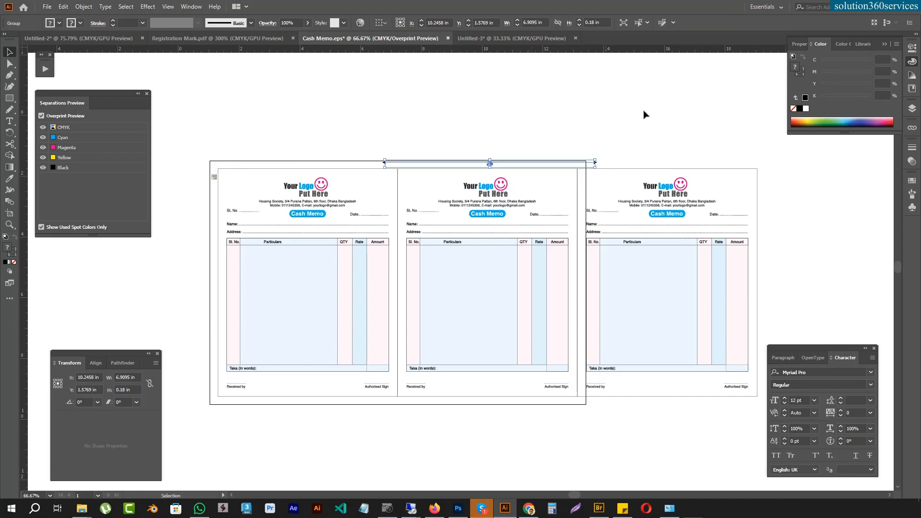
Step: Select the row of three memos and check its overall width
click(646, 115)
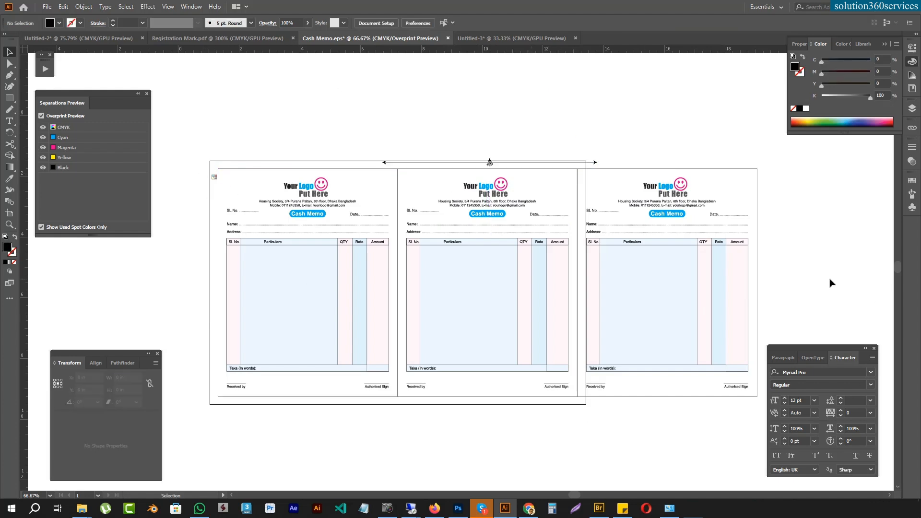
drag(160, 264, 842, 298)
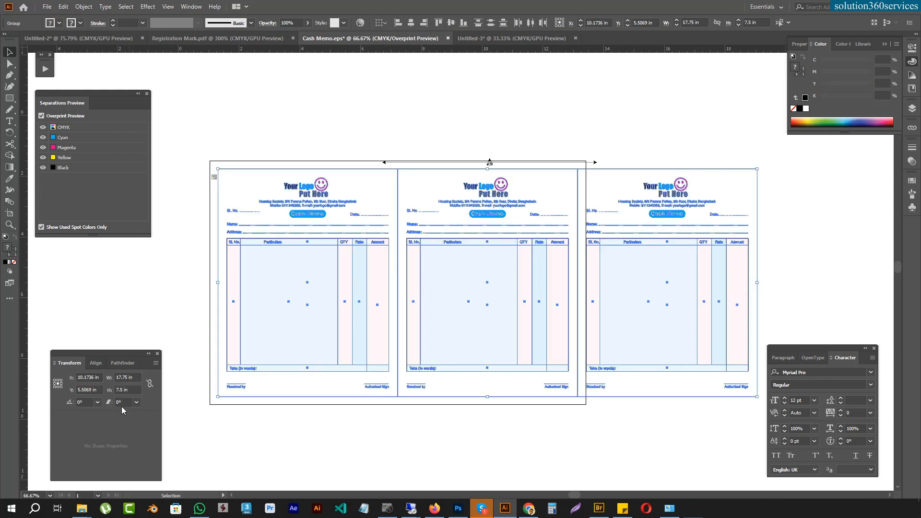
click(133, 377)
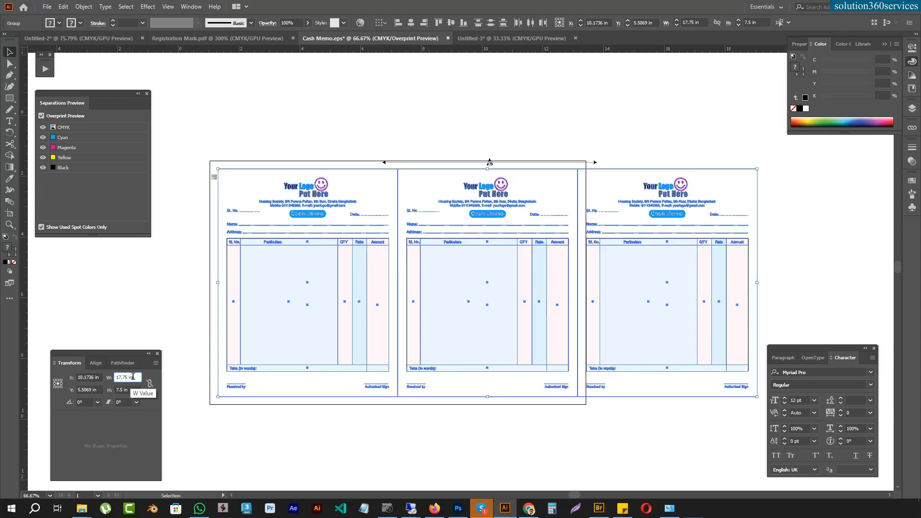
click(485, 459)
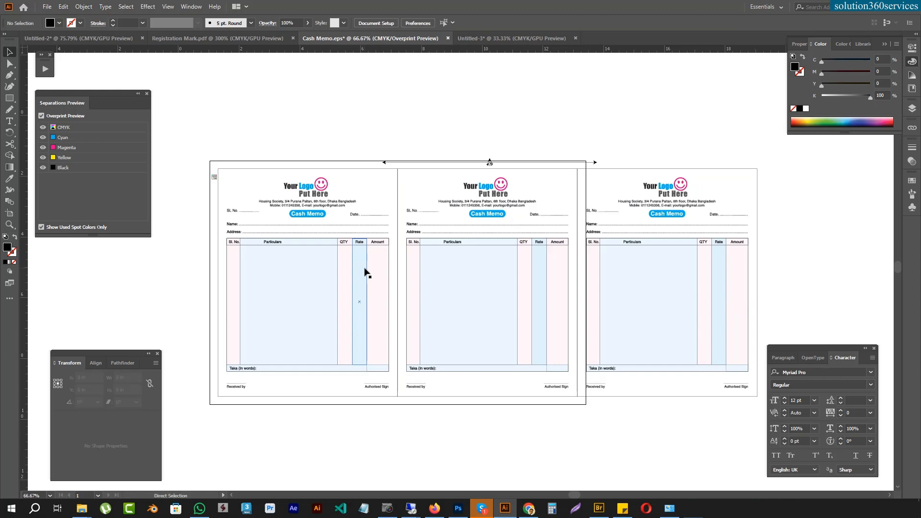
Step: Move the gripper mark below the artboard and duplicate the three-memo row upward to form a three-by-three grid
key(ctrl+minus)
drag(464, 192, 457, 428)
drag(247, 257, 698, 326)
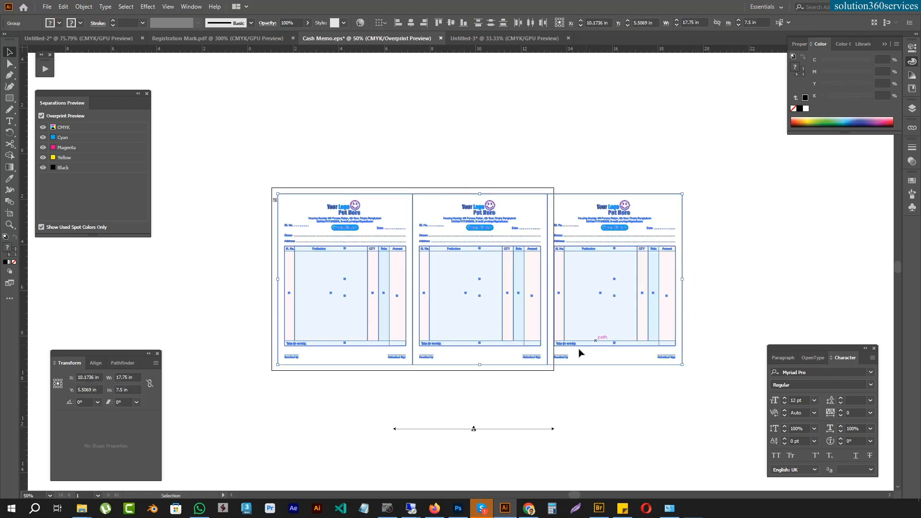
drag(579, 367, 590, 91)
click(781, 175)
key(ctrl+minus)
key(ctrl+minus)
drag(653, 217, 487, 235)
drag(365, 271, 565, 236)
drag(450, 341, 604, 480)
key(ctrl+minus)
key(ctrl+minus)
key(ctrl+minus)
key(ctrl+minus)
key(ctrl+minus)
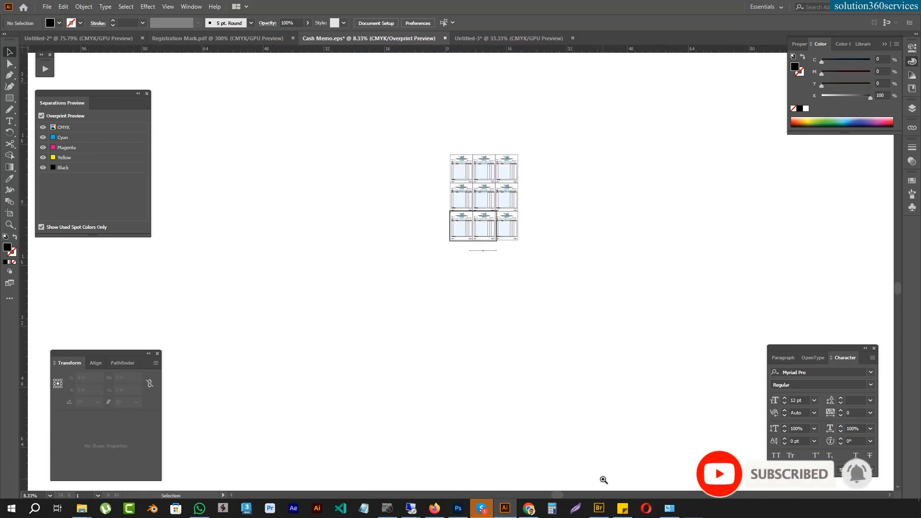
Step: Enlarge the artboard so that it encloses the whole nine-memo grid with a narrow margin
drag(584, 174, 522, 312)
drag(452, 341, 827, 282)
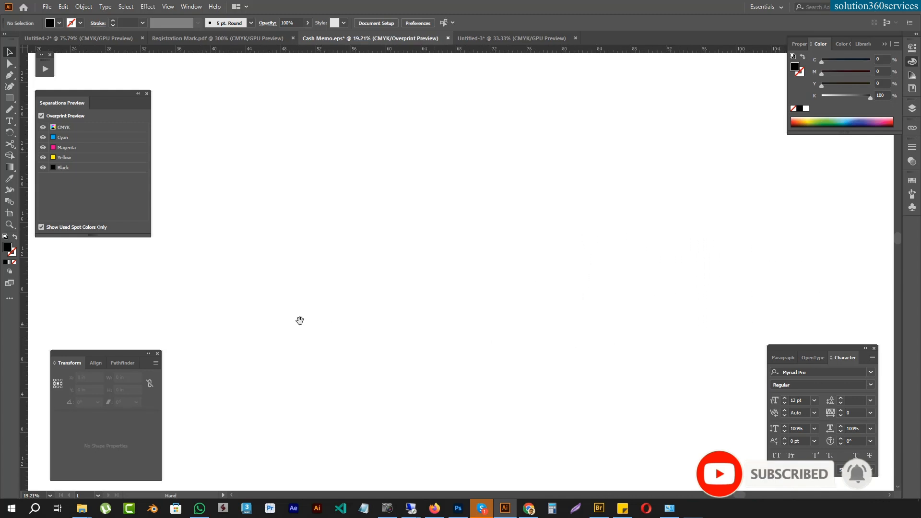
drag(324, 325, 905, 185)
drag(696, 154, 584, 245)
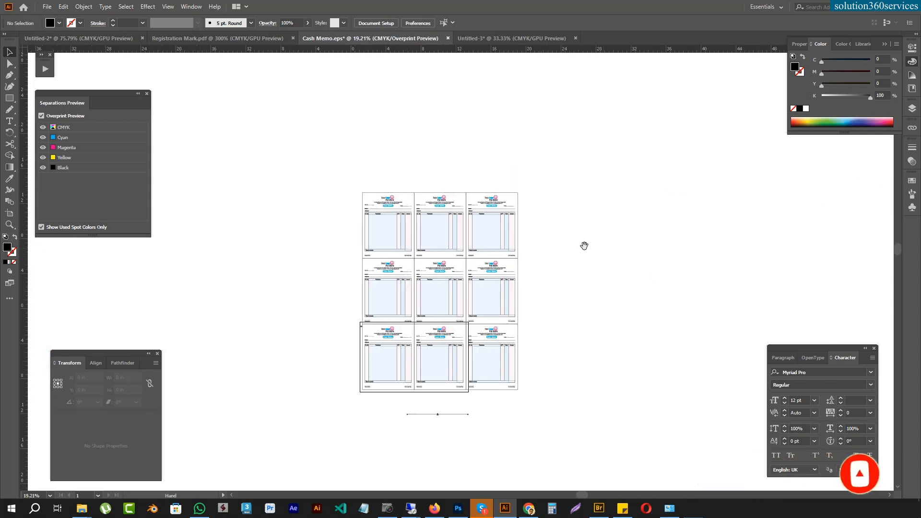
click(9, 214)
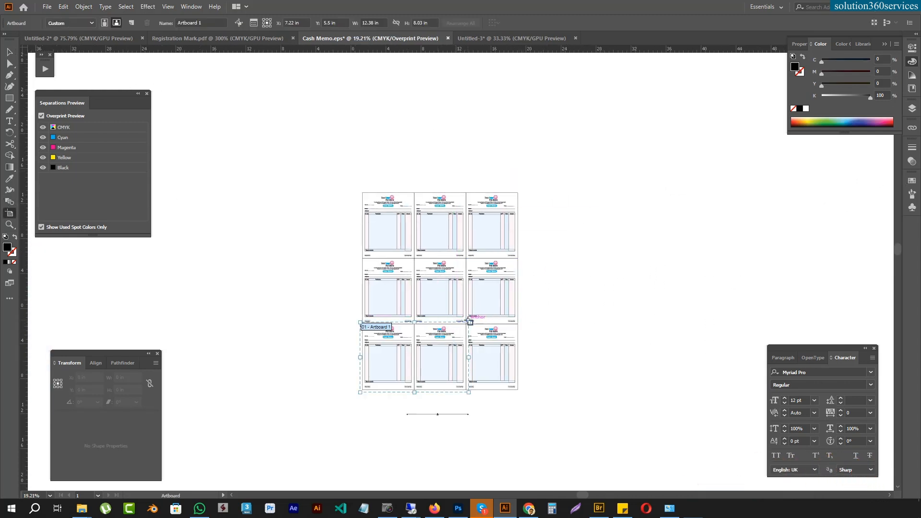
drag(470, 323, 524, 190)
key(v)
Step: Select the nine-memo grid, check its overall size, and clear the selection
drag(301, 177, 553, 271)
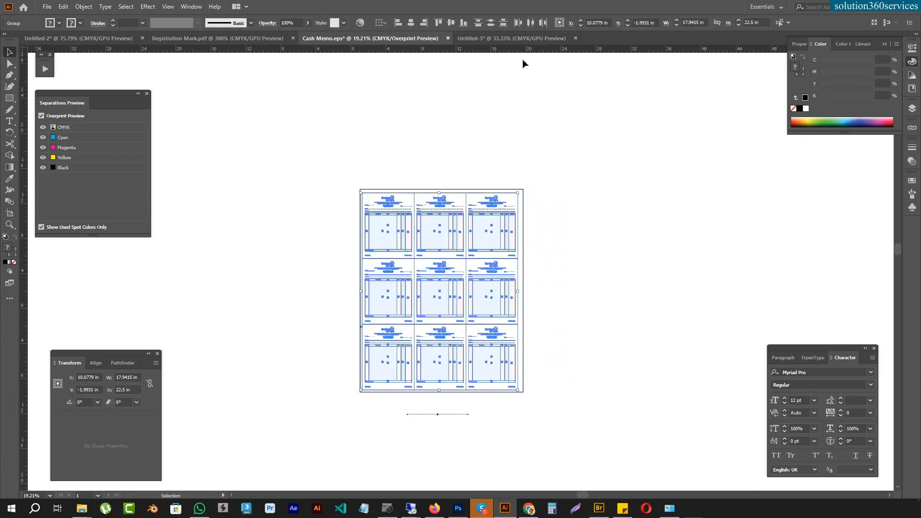
drag(522, 51, 556, 290)
click(391, 403)
Step: Move the gripper mark out beyond the artboard's right edge and rotate it 90 degrees to stand vertically
drag(435, 415, 454, 406)
drag(552, 337, 545, 280)
drag(540, 320, 825, 217)
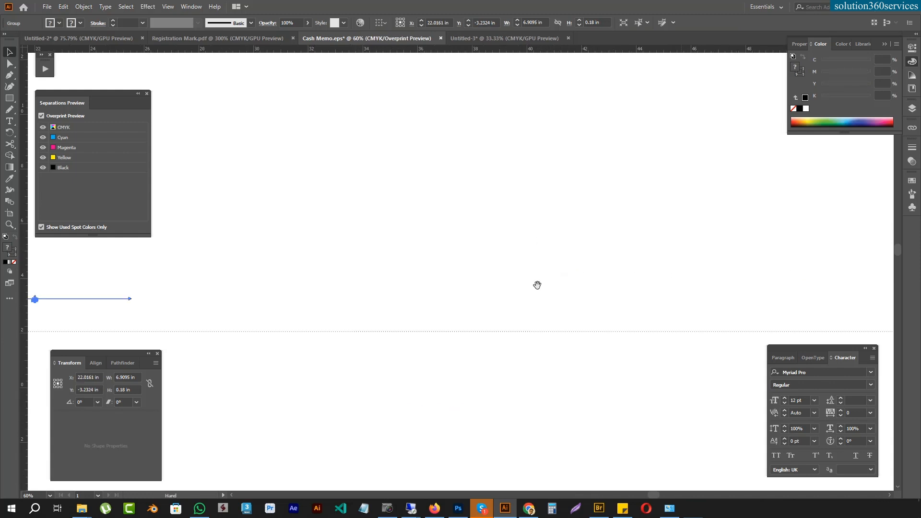
drag(370, 280, 863, 219)
key(r)
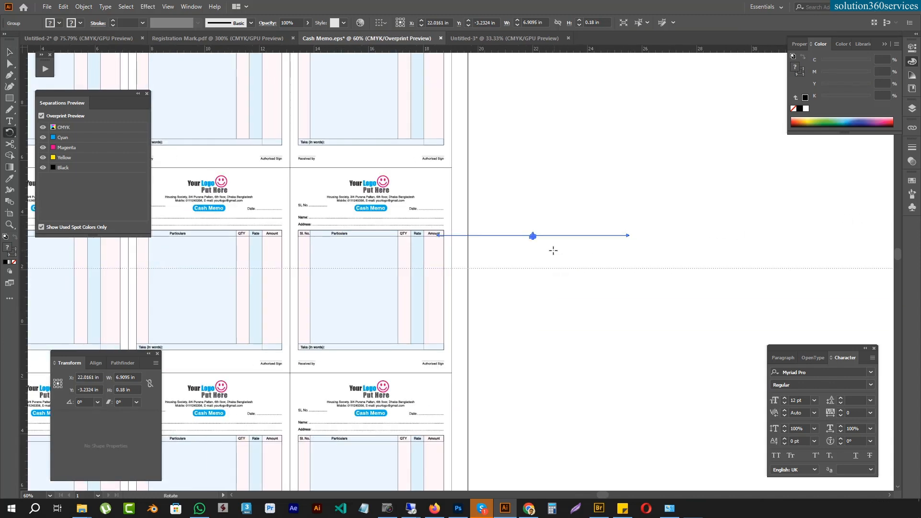
drag(625, 247, 492, 327)
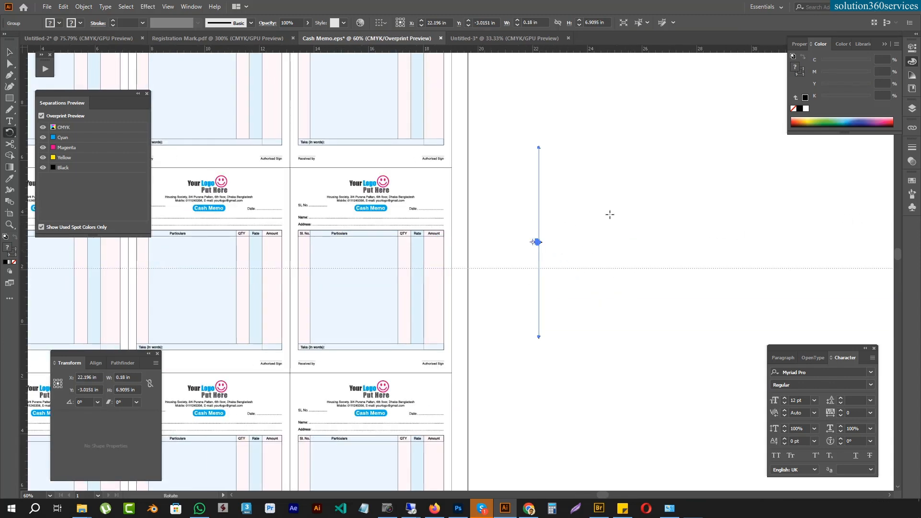
Step: Place the vertical gripper mark in the artboard's right-hand margin and lengthen its line at both ends
key(a)
drag(540, 281, 459, 307)
click(509, 189)
drag(482, 175, 502, 269)
drag(518, 250, 532, 266)
drag(567, 229, 616, 66)
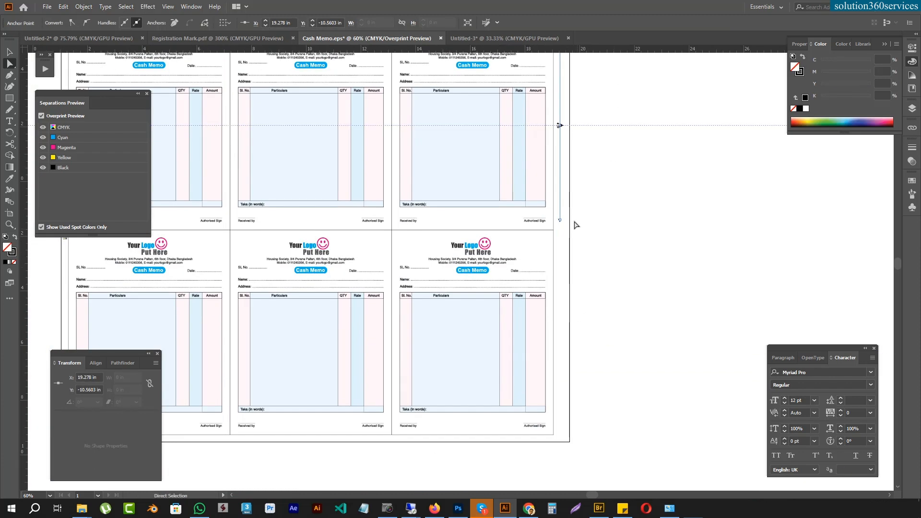
drag(558, 225, 558, 225)
drag(560, 221, 585, 379)
click(668, 271)
drag(618, 223, 731, 342)
Step: Move the registration mark up the left-hand margin to beside the header of the upper-left memo
drag(431, 340, 600, 429)
key(v)
drag(347, 444, 402, 238)
drag(354, 202, 354, 174)
key(ctrl+minus)
key(ctrl+minus)
drag(477, 72, 376, 32)
drag(379, 71, 376, 104)
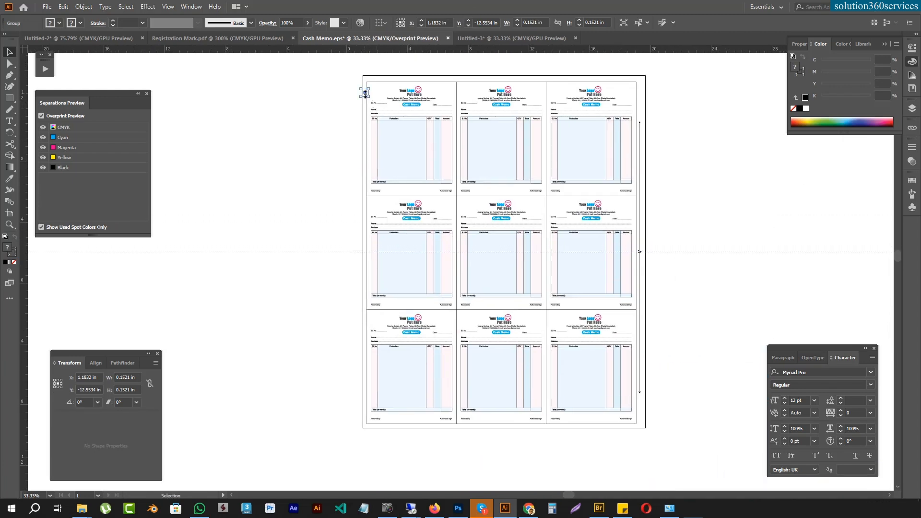
Step: Duplicate the registration mark straight down the left-hand margin to beside the bottom row of memos
key(a)
key(v)
drag(366, 94, 381, 162)
drag(383, 182, 701, 488)
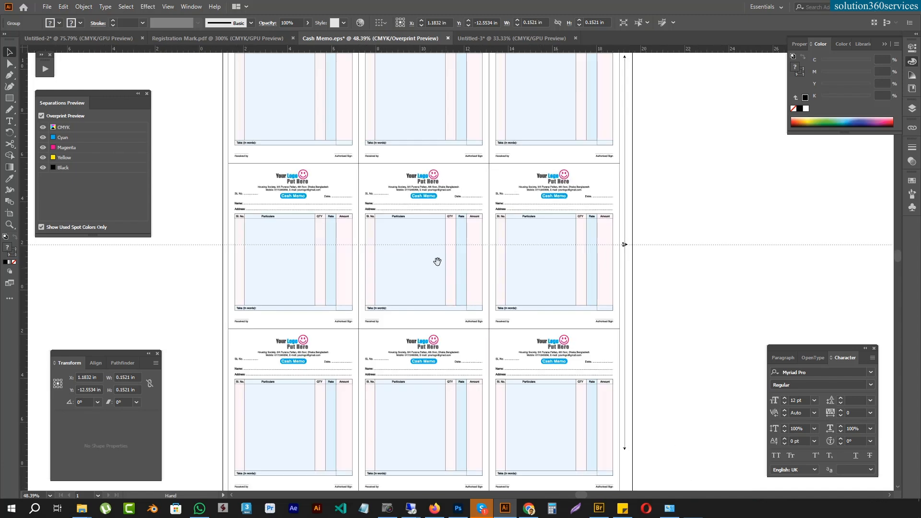
drag(437, 261, 563, 347)
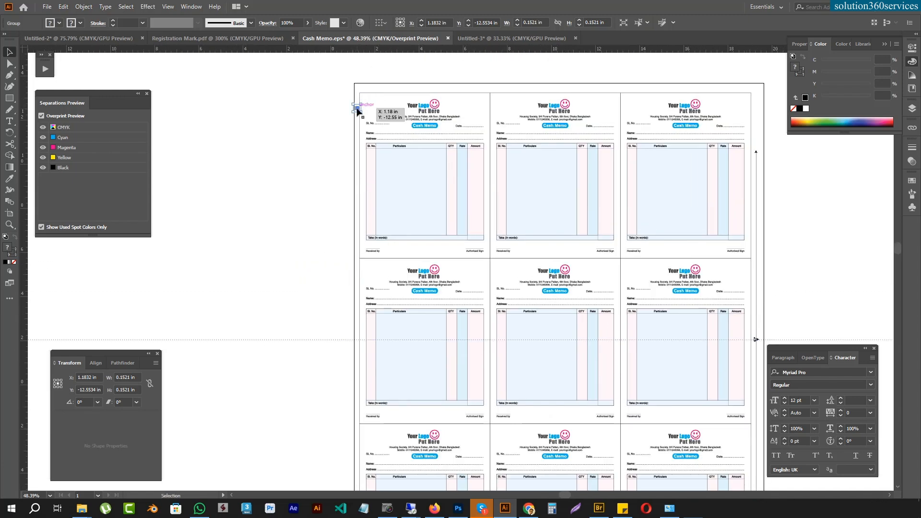
drag(357, 108, 357, 480)
drag(422, 441, 461, 233)
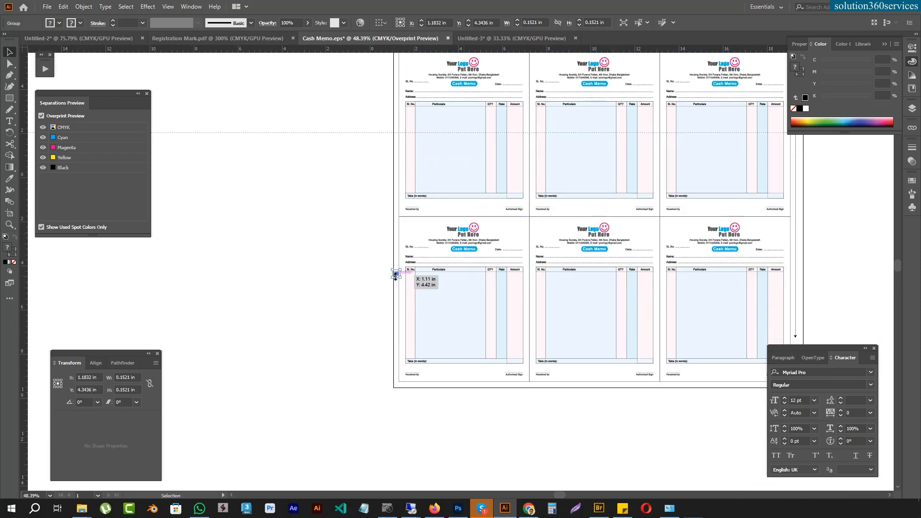
drag(397, 276, 397, 273)
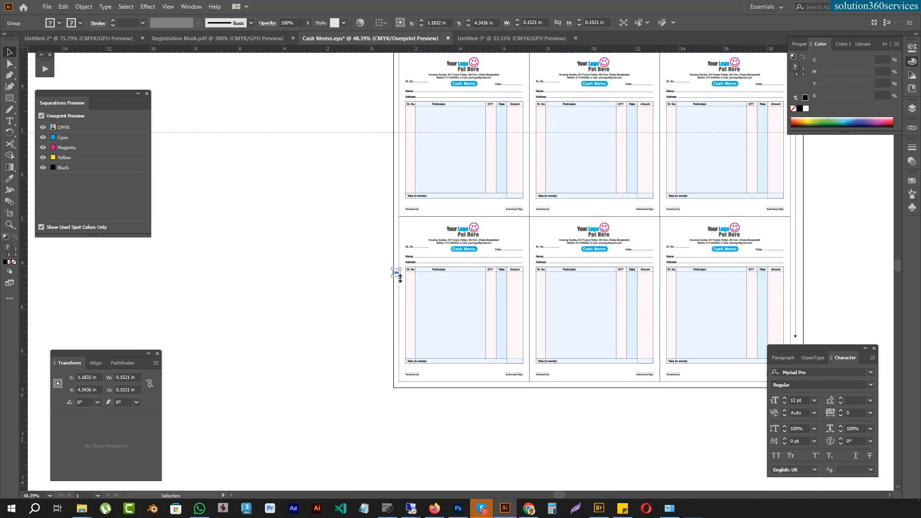
drag(391, 313, 634, 389)
drag(355, 293, 764, 362)
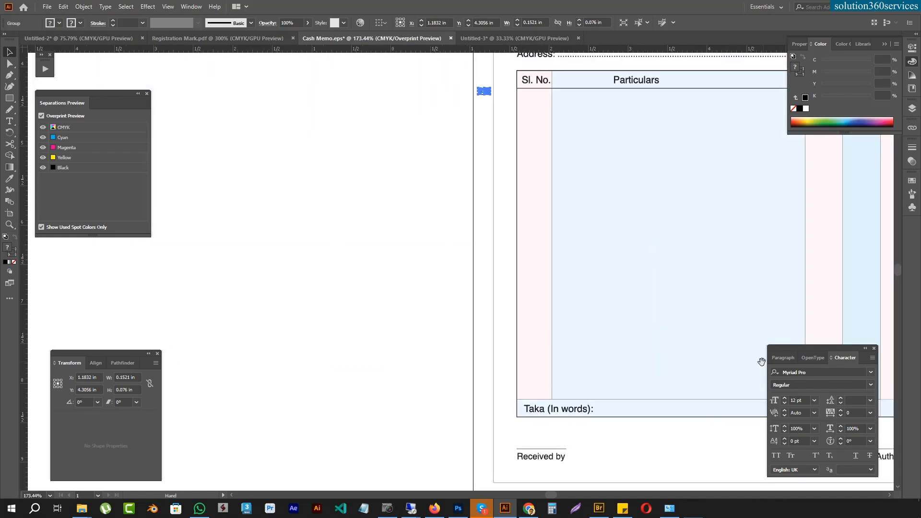
key(ctrl+z)
Step: Move the copied registration mark further down the left-hand margin to near the grid's lower-left corner
drag(486, 93, 521, 428)
key(ctrl+minus)
key(ctrl+minus)
key(ctrl+minus)
key(ctrl+minus)
key(ctrl+minus)
key(ctrl+minus)
Step: Duplicate both left-hand registration marks across to the right-hand margin and position the copies just outside the grid
drag(556, 183, 402, 287)
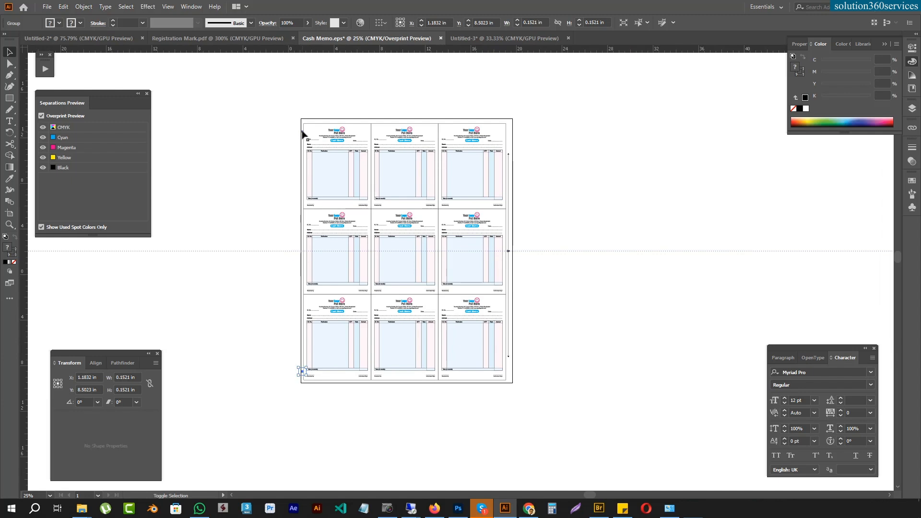
click(509, 154)
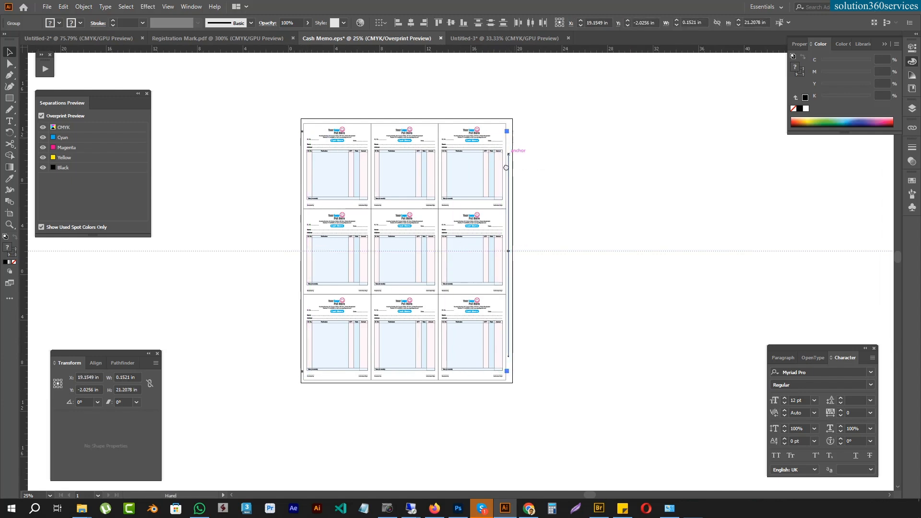
drag(514, 138, 479, 277)
drag(443, 312, 703, 200)
drag(461, 287, 789, 283)
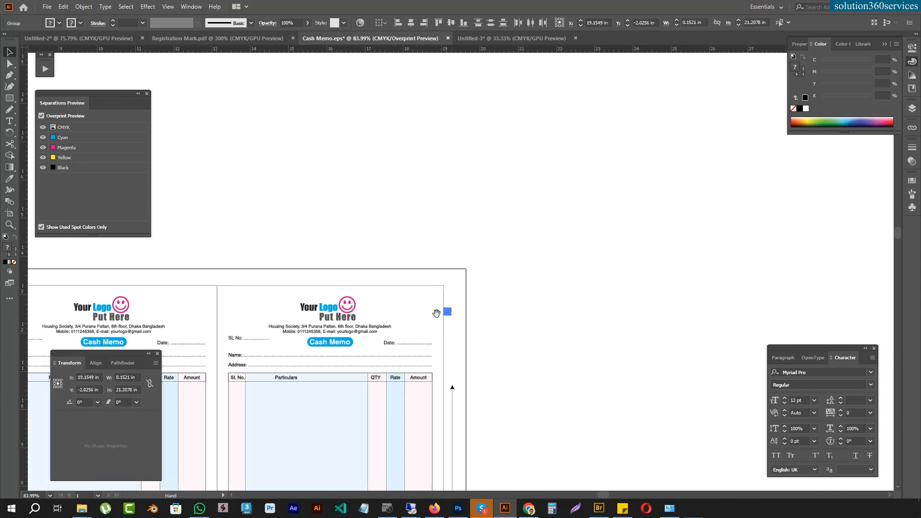
drag(467, 333, 733, 263)
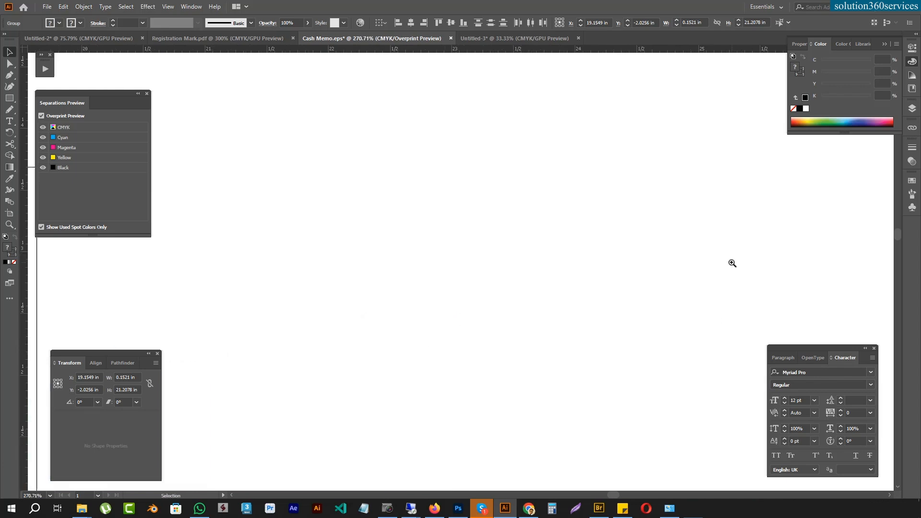
key(ctrl+0)
key(ctrl+minus)
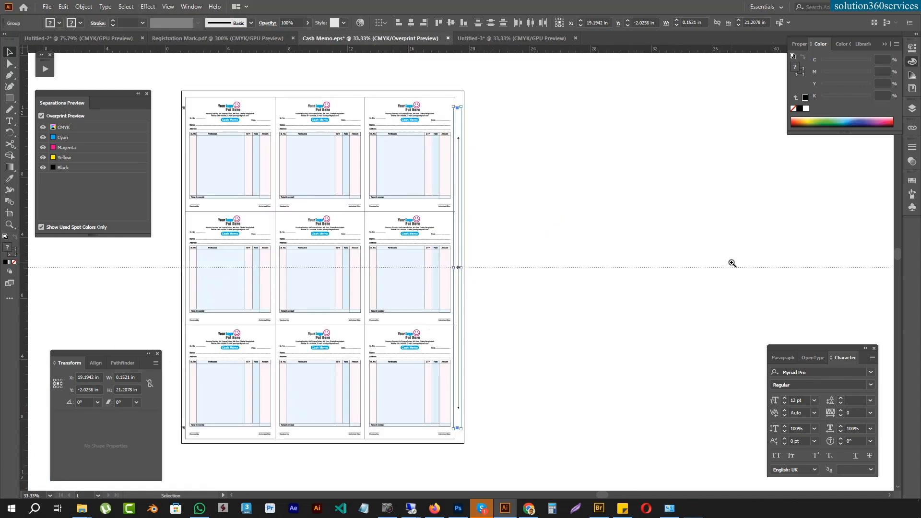
click(647, 258)
Step: Select the whole grid with its marks and check the overall width and height
drag(648, 258, 761, 256)
drag(256, 84, 639, 472)
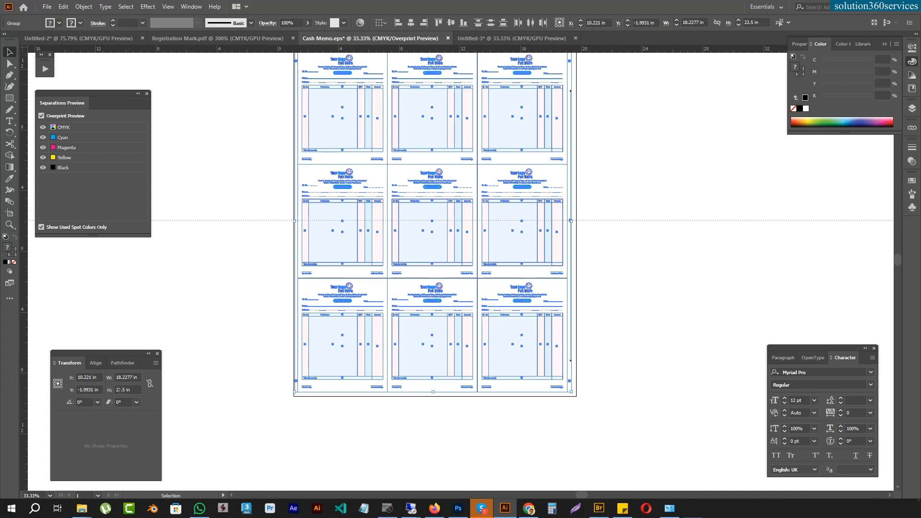
drag(675, 199, 645, 255)
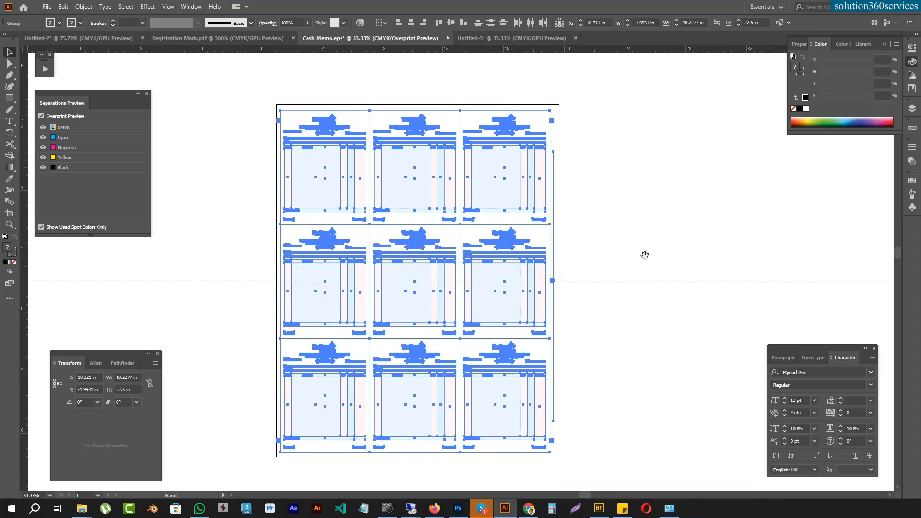
click(648, 260)
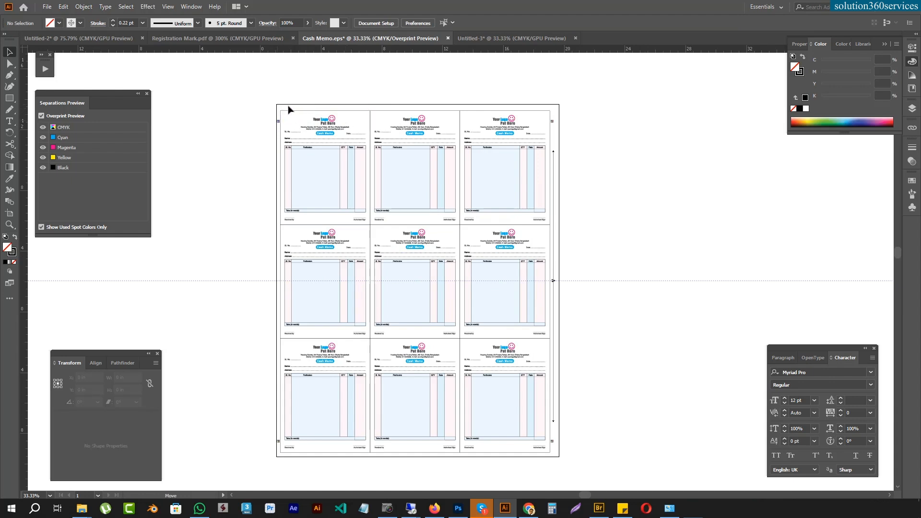
drag(282, 114, 292, 105)
key(ctrl+z)
click(676, 328)
Step: Select the outline frames of the first and third bottom-row memos and examine the margin around the grid
key(a)
alt+click(550, 362)
alt+shift+click(283, 356)
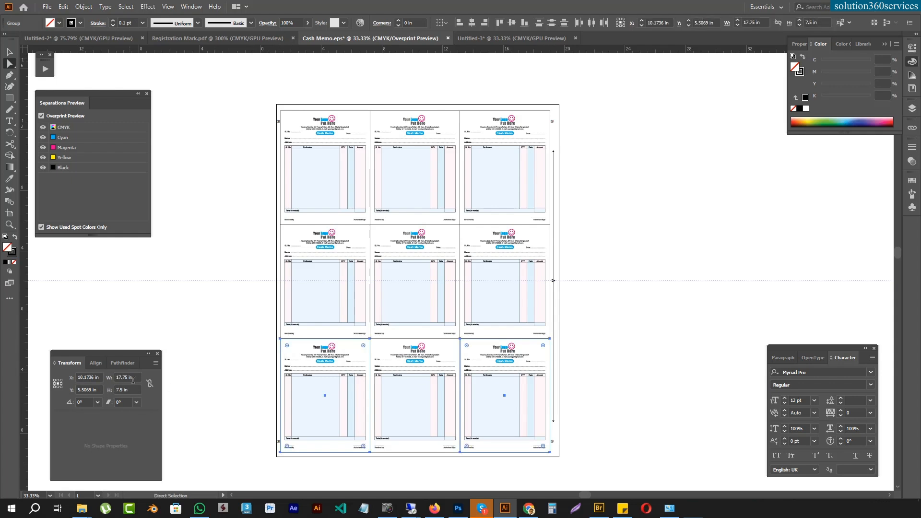
drag(422, 339, 472, 200)
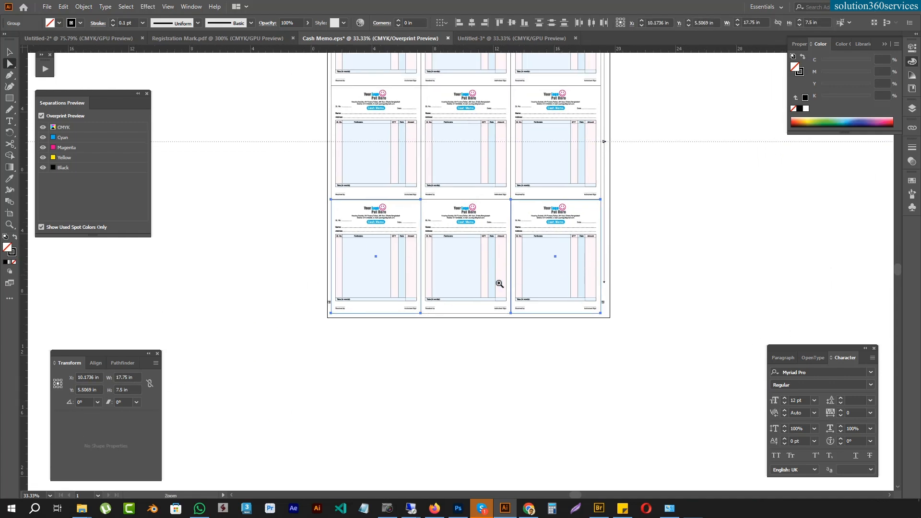
drag(604, 177, 589, 310)
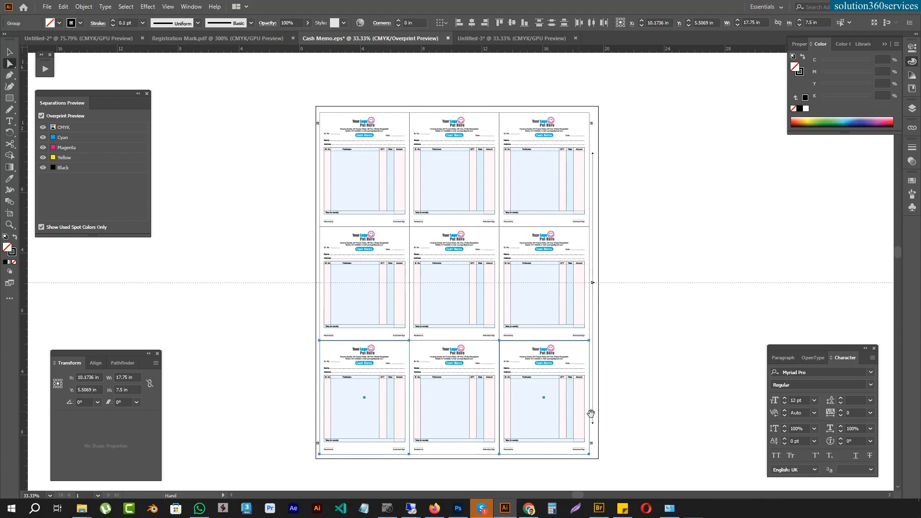
drag(282, 449, 524, 267)
drag(319, 356, 374, 308)
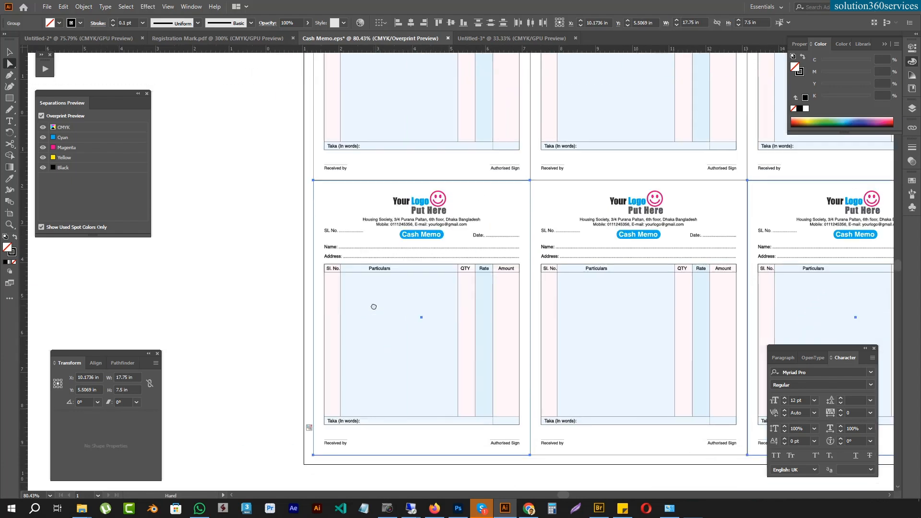
Step: Draw a 0.2531 in trial square between the bottom-left memo's outer frame and its table, and delete it
key(m)
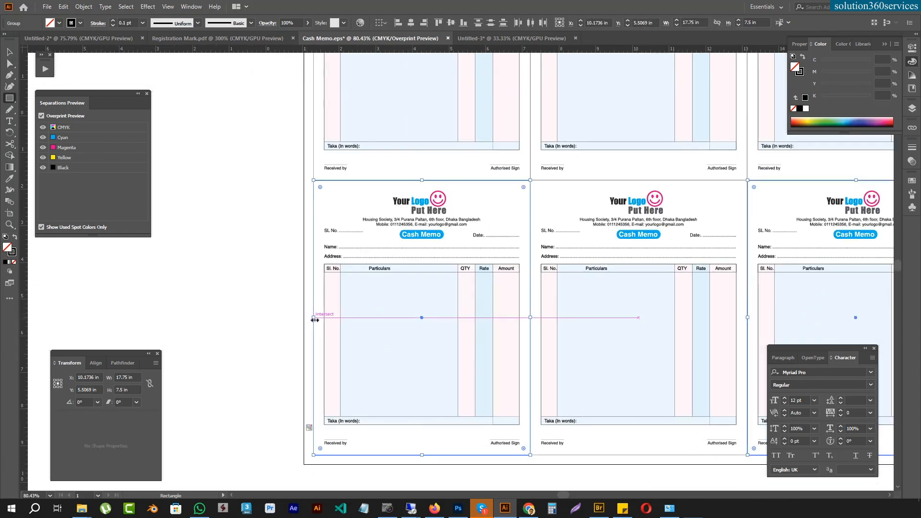
drag(313, 347, 323, 355)
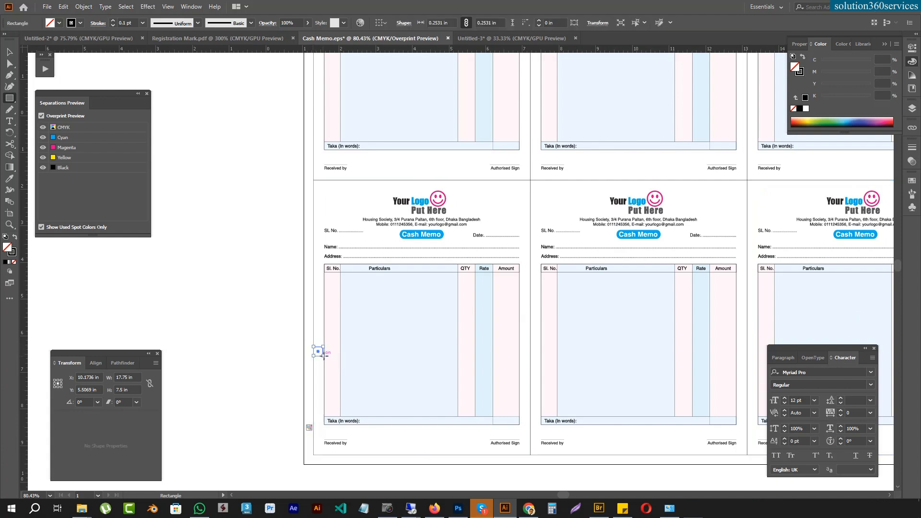
key(Delete)
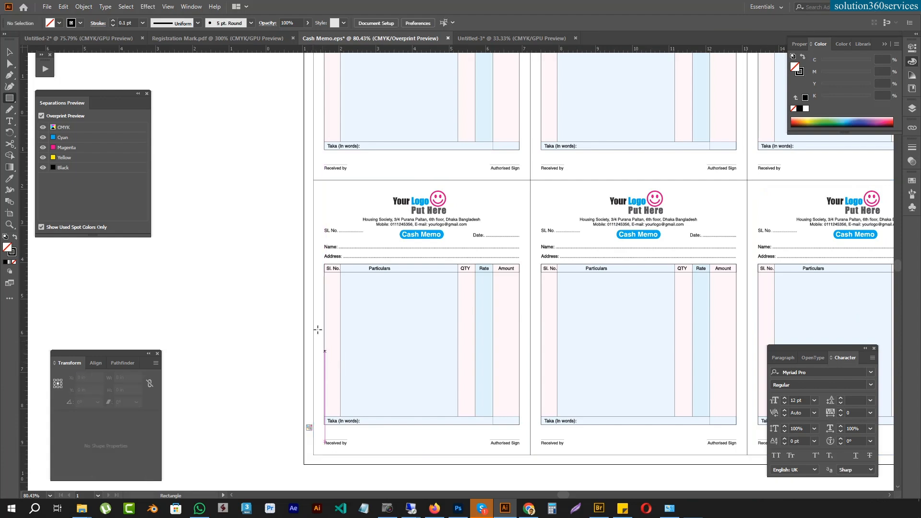
Step: Move the lower-left registration mark from the side margin to the margin below the bottom-left memo
key(ctrl+minus)
key(ctrl+minus)
drag(772, 213, 700, 230)
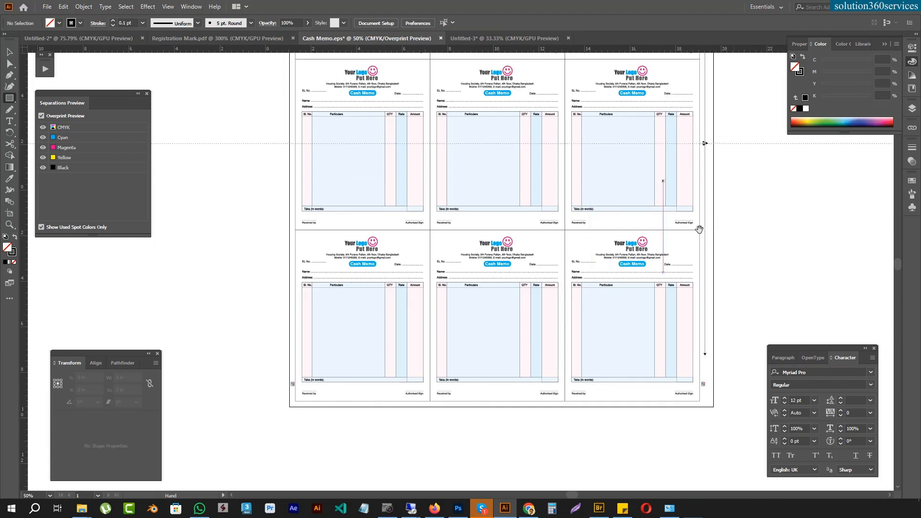
key(v)
drag(286, 445, 612, 499)
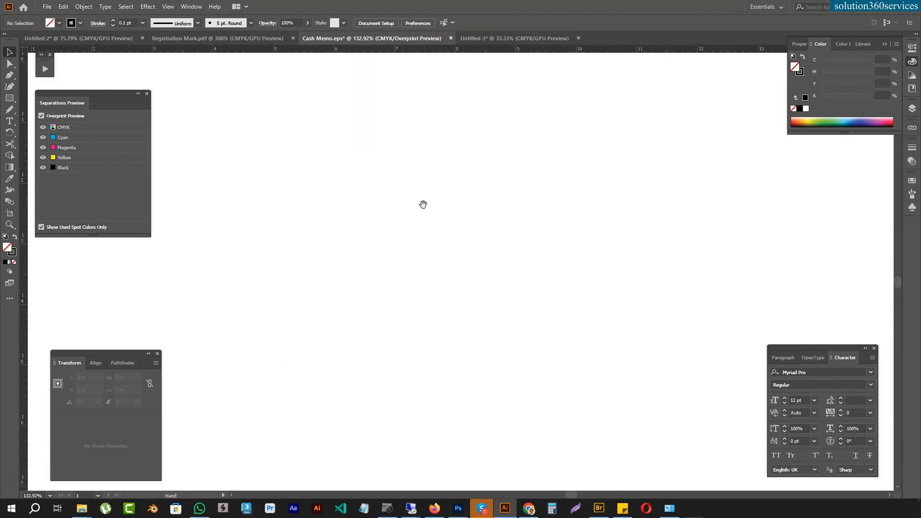
drag(419, 193, 560, 490)
drag(183, 271, 205, 314)
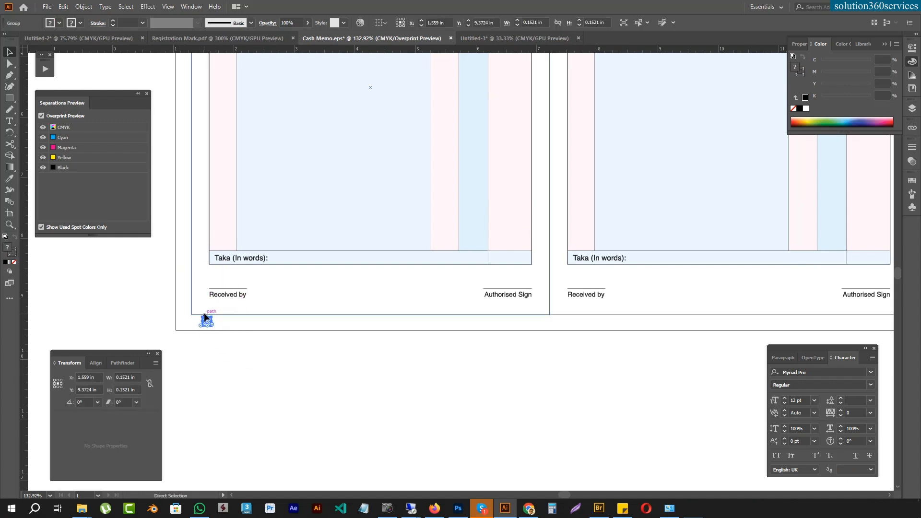
Step: Move the lower-right registration mark to the margin below the bottom-right memo, level with the left one
key(ctrl+minus)
key(ctrl+minus)
drag(552, 261, 19, 320)
drag(298, 363, 572, 269)
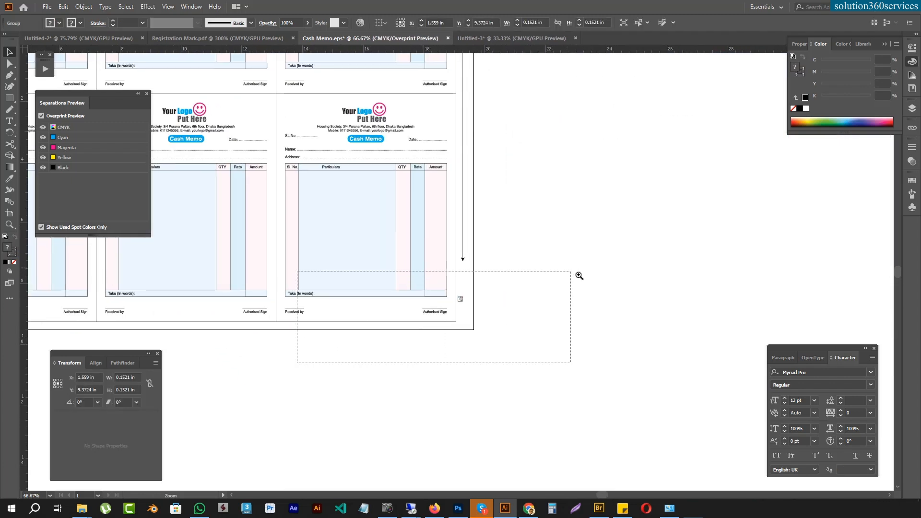
drag(525, 207, 483, 285)
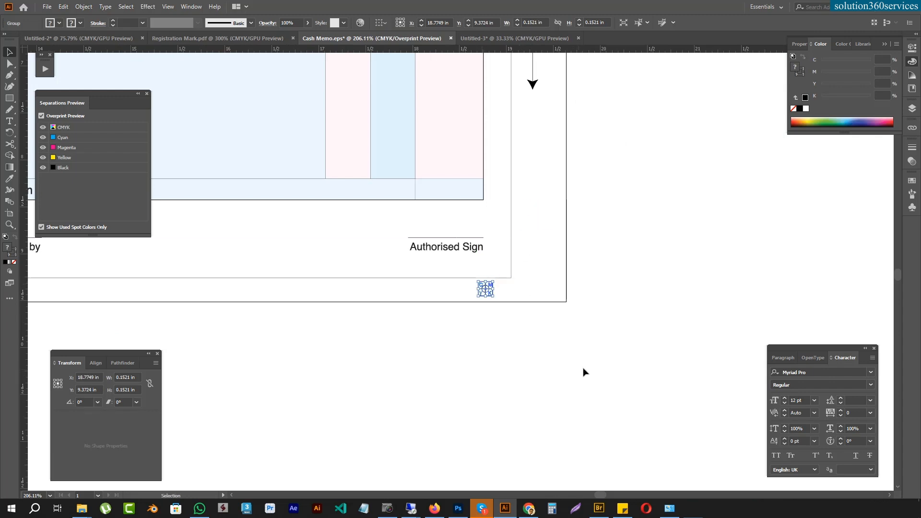
Step: Delete the two registration marks in the margin below the bottom row of memos
key(ctrl+0)
drag(371, 331, 773, 320)
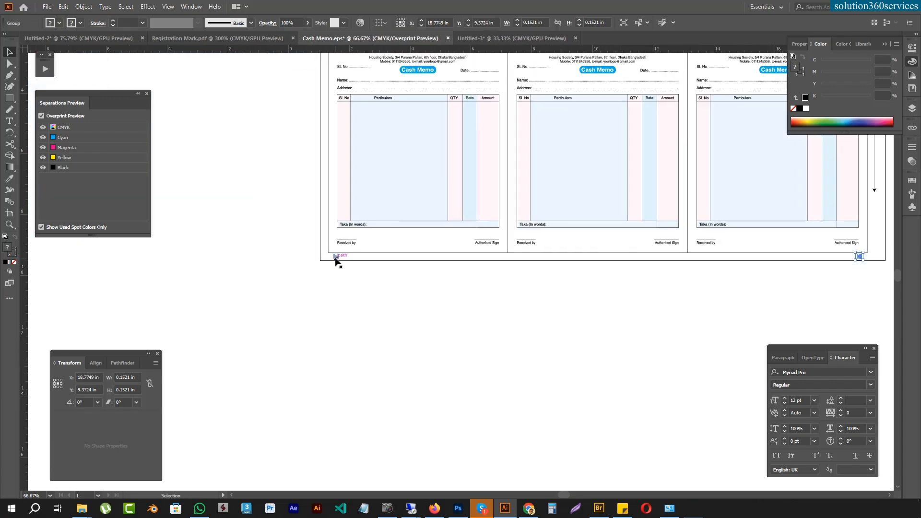
shift+click(336, 256)
key(Delete)
Step: Copy the vertical CMYK colour strip from Registration Mark.pdf and return to Cash Memo.eps
click(197, 41)
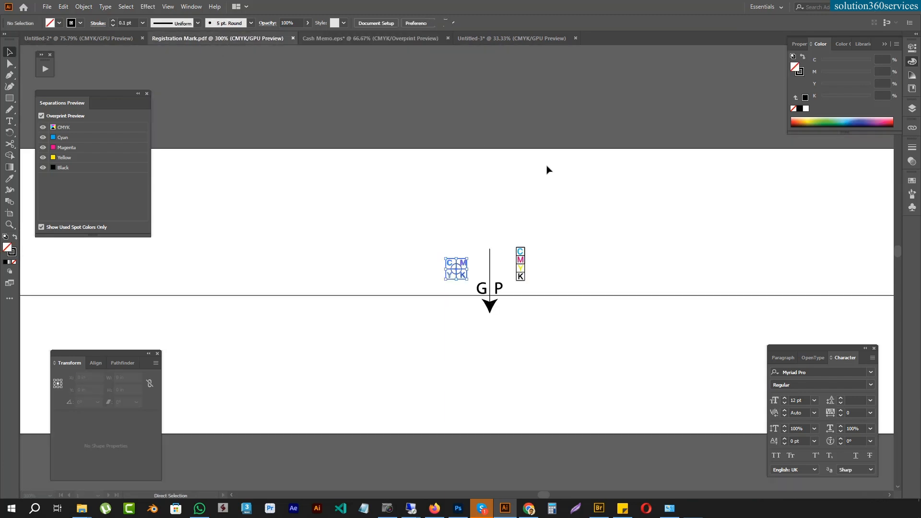
drag(491, 206, 513, 287)
key(a)
key(v)
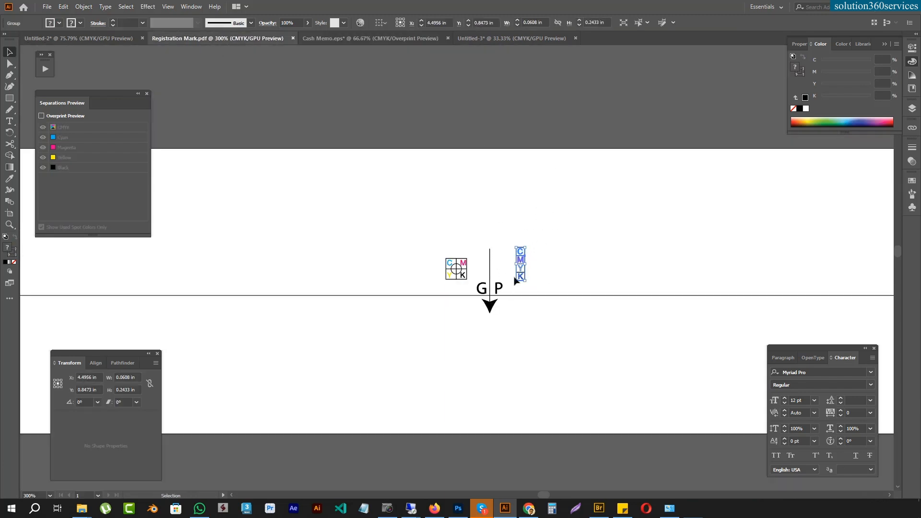
click(395, 38)
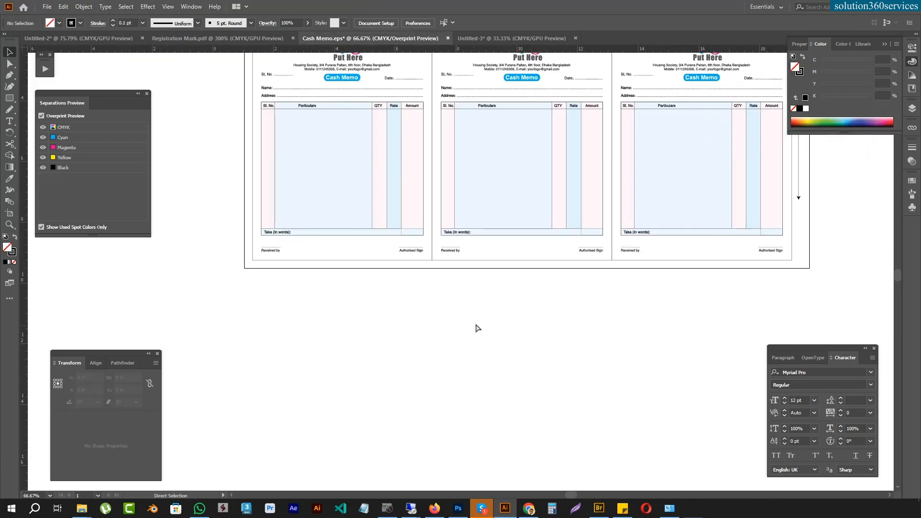
Step: Paste the CMYK colour strip, rotate it 90° to horizontal, and place it in the margin below the bottom-left memo
key(ctrl+v)
key(r)
drag(456, 267, 536, 297)
drag(274, 362, 796, 257)
drag(560, 280, 630, 287)
key(Down)
Step: Duplicate the horizontal colour strip to the margin below the bottom-right memo, level with the first strip
key(ctrl+minus)
key(ctrl+minus)
drag(356, 276, 727, 395)
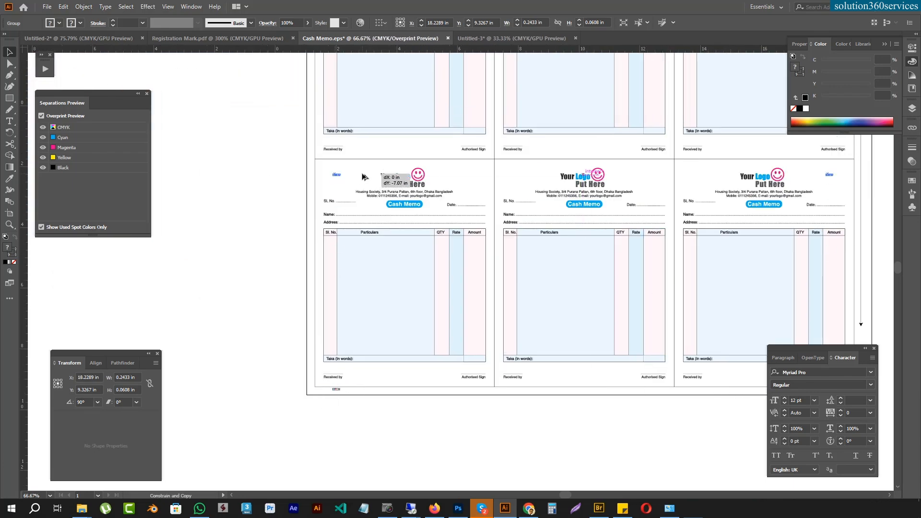
Step: Copy both bottom colour strips straight up to the margin above the top row of memos
click(379, 173)
drag(387, 140, 394, 452)
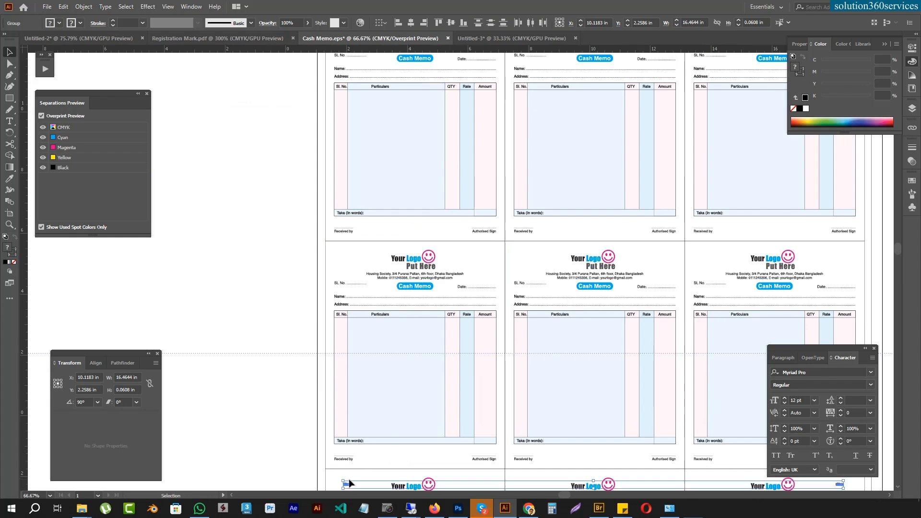
drag(348, 487, 349, 65)
drag(387, 130, 350, 395)
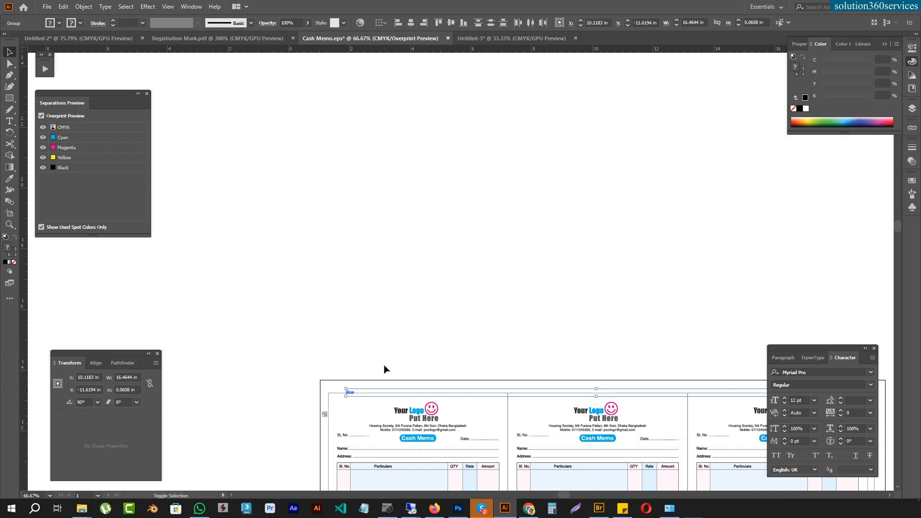
Step: Delete the two registration marks in the side margins beside the top row of memos
click(324, 414)
click(347, 247)
drag(348, 248, 237, 239)
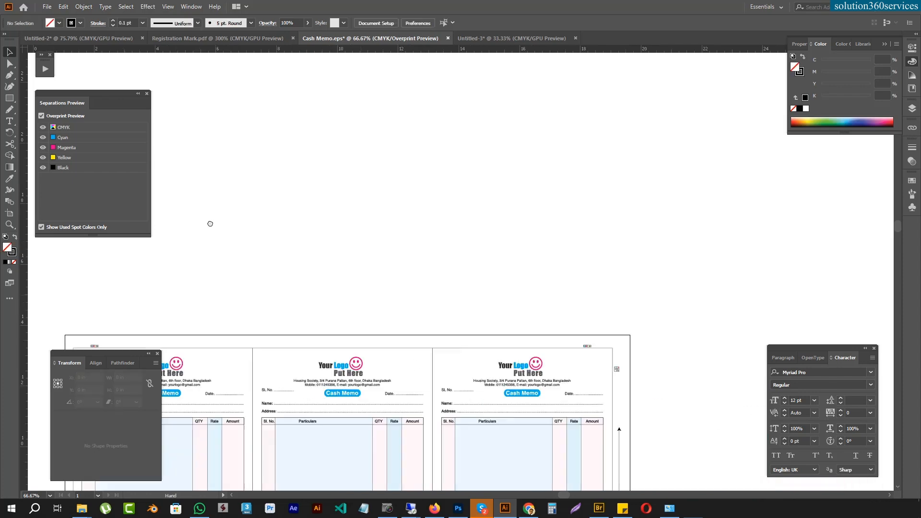
drag(748, 375, 482, 273)
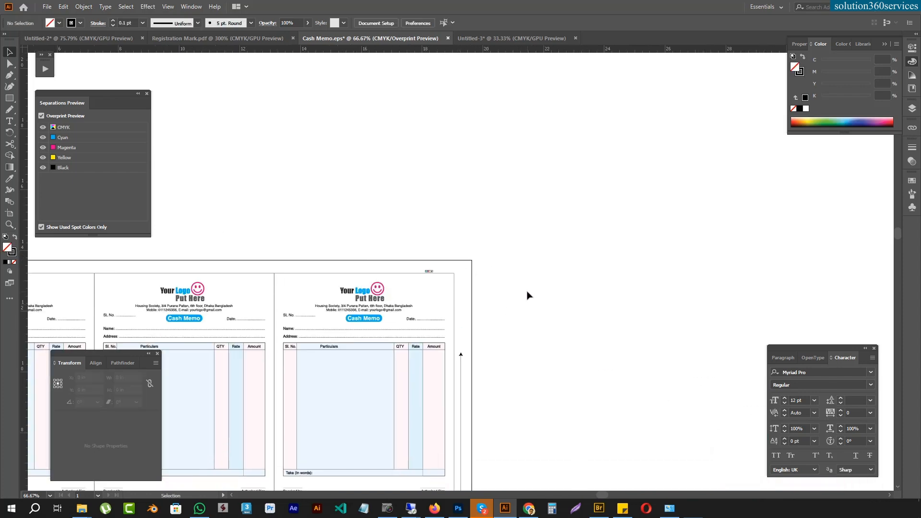
Step: Review the full nine-up sheet, including the colour strips in the upper and lower margins and the right-hand arrow line
key(ctrl+minus)
key(ctrl+minus)
drag(421, 341, 549, 183)
drag(423, 437, 370, 288)
key(ctrl+apostrophe)
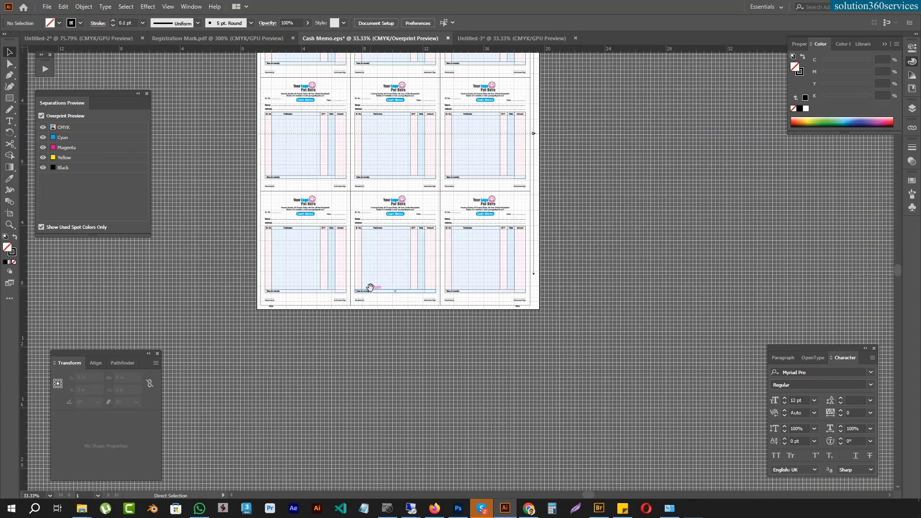
key(ctrl+apostrophe)
drag(370, 287, 374, 420)
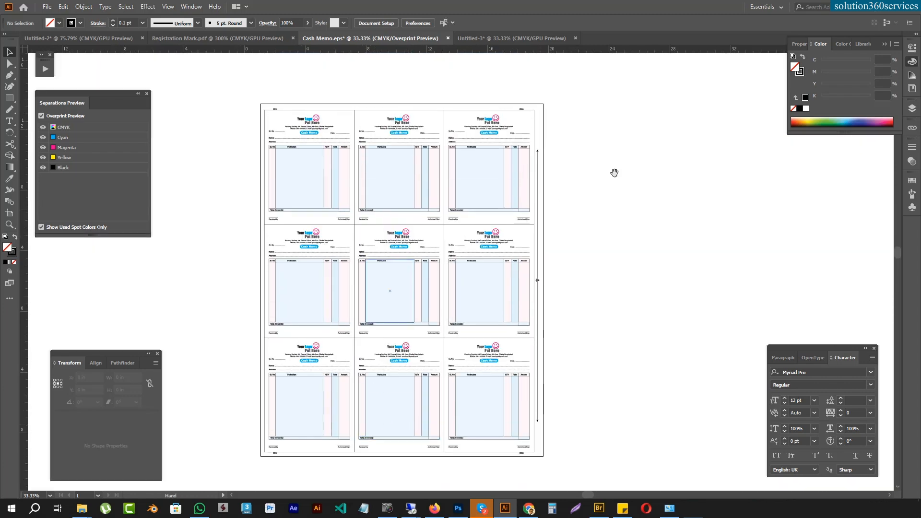
drag(246, 94, 593, 456)
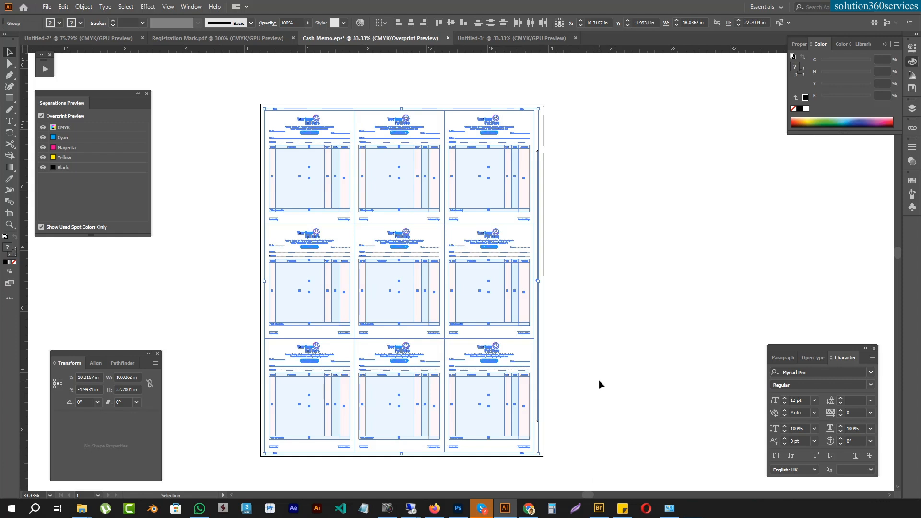
click(613, 384)
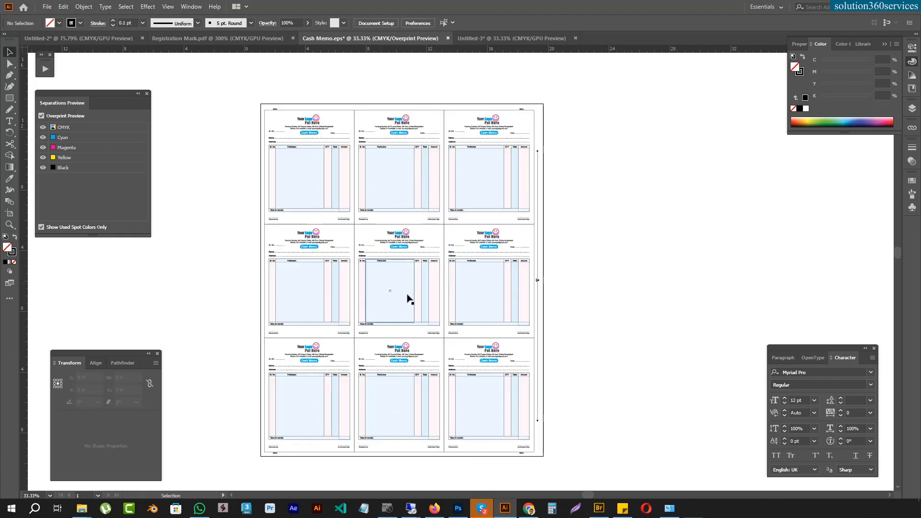
Step: Try a green fill on the left and right memo frames of the middle row, and clear the fill
key(a)
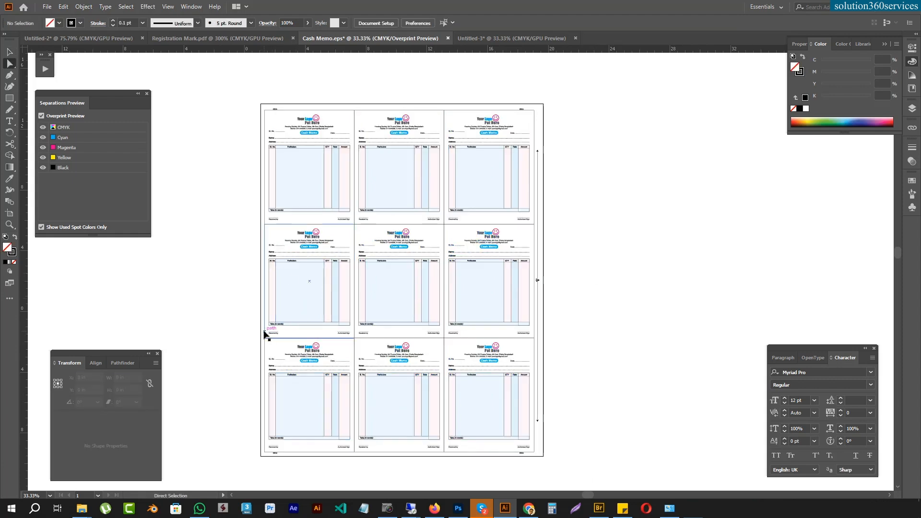
click(265, 332)
shift+click(534, 322)
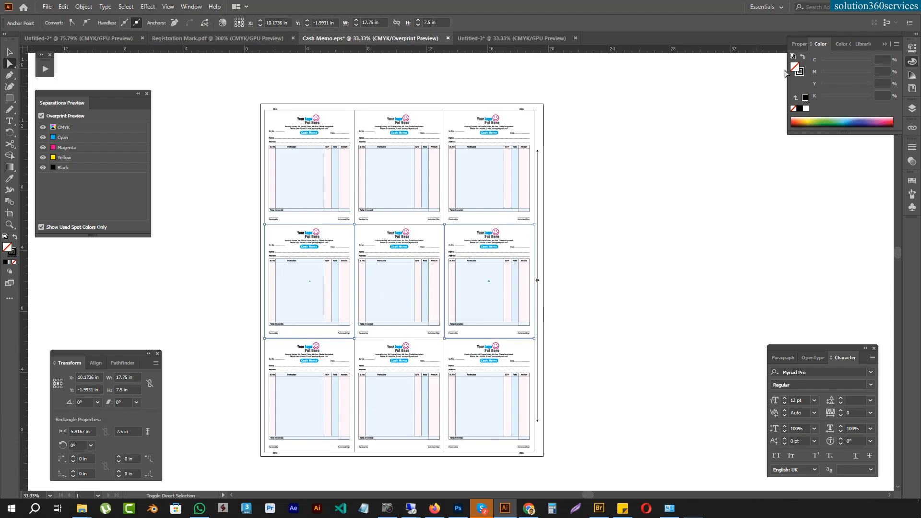
click(823, 121)
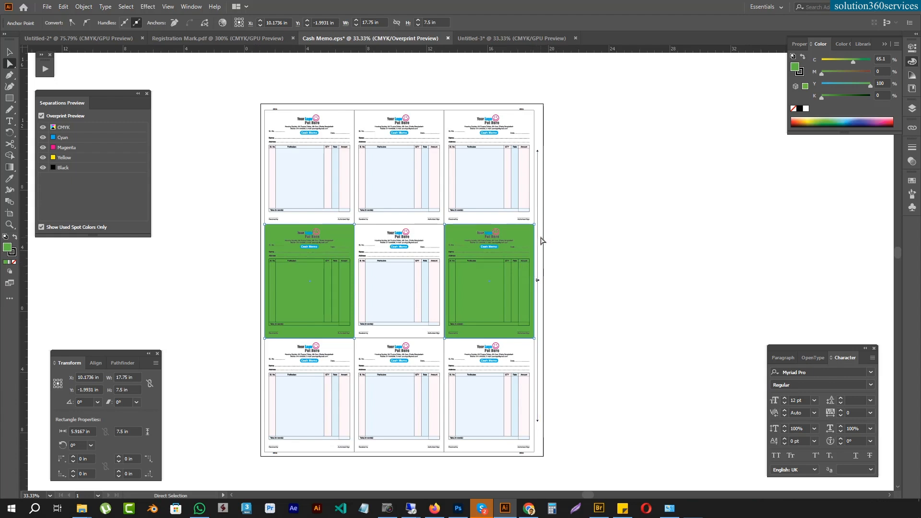
key(slash)
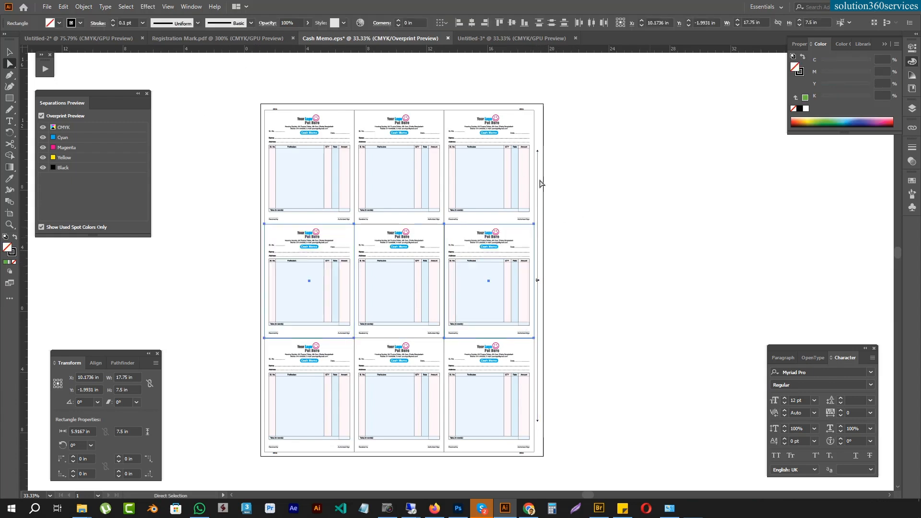
Step: Scale the entire nine-up artwork uniformly to 98% inside the sheet border
drag(233, 91, 595, 472)
key(s)
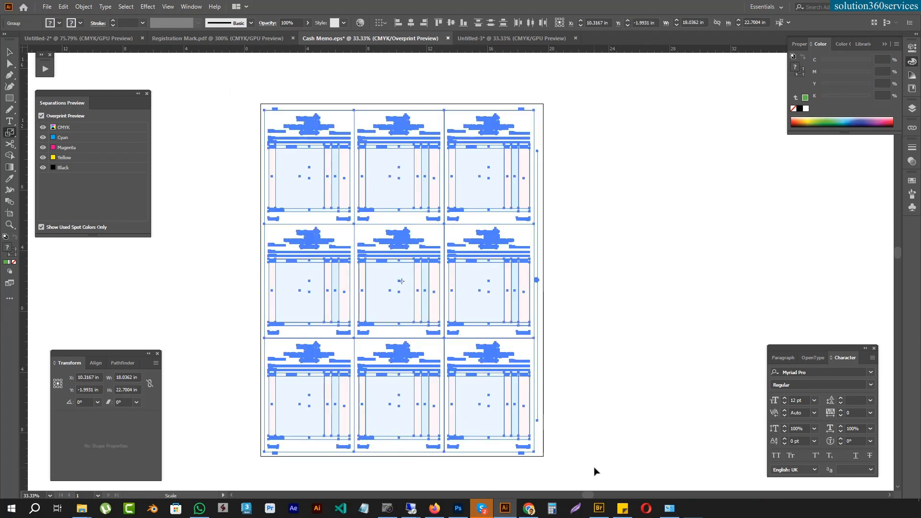
key(Return)
text(98)
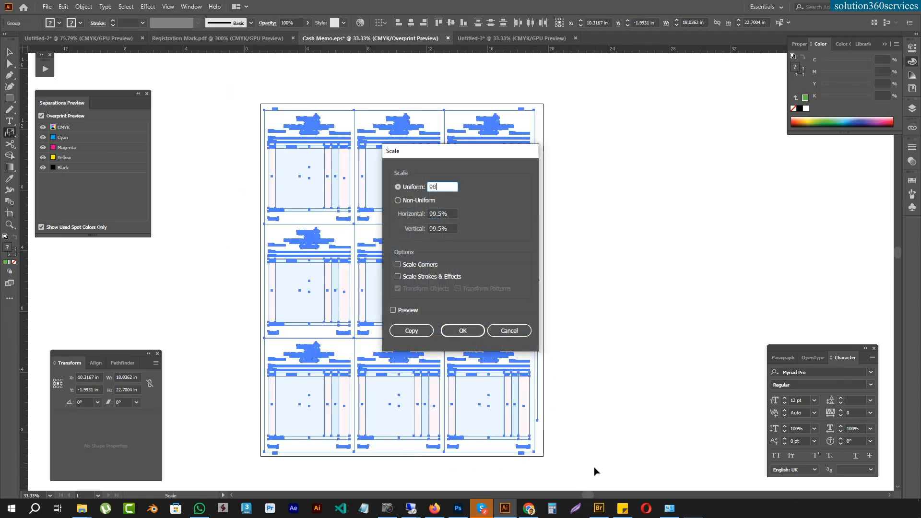
key(Return)
key(v)
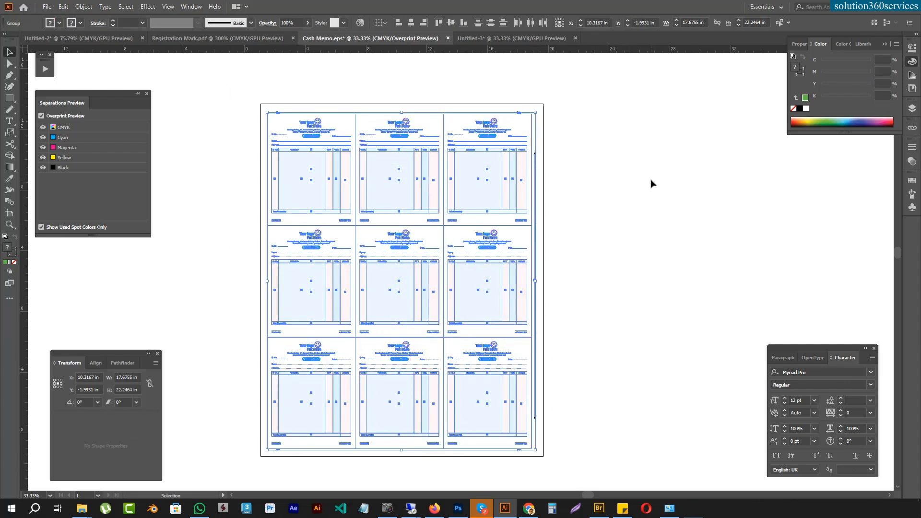
click(657, 173)
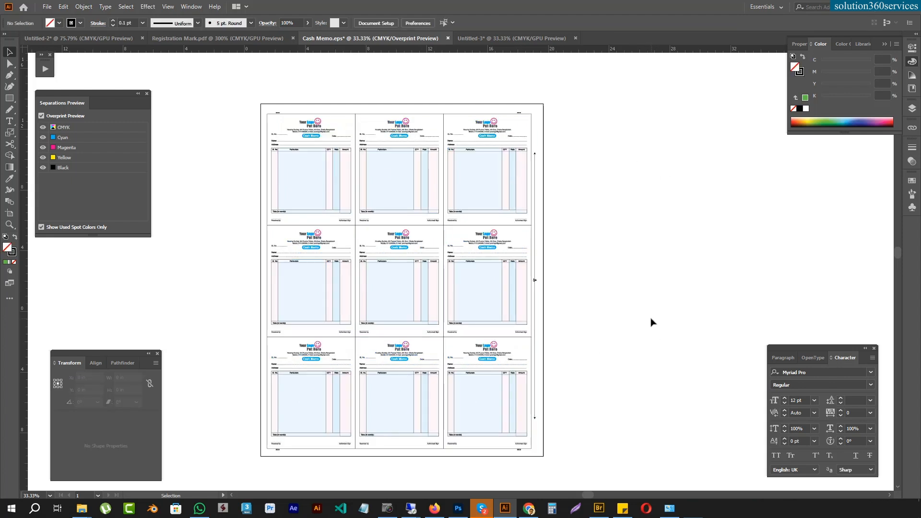
drag(654, 320, 590, 324)
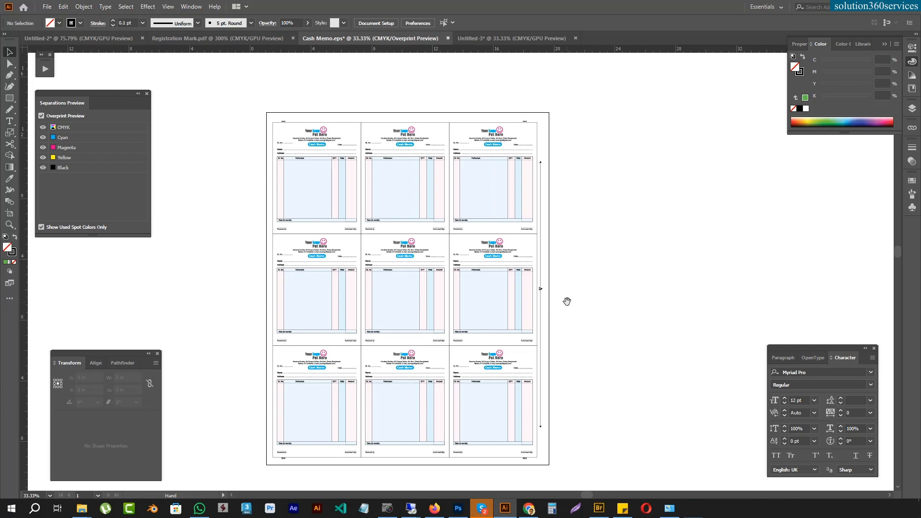
Step: Switch to Firefox and look over the Part 08 Voucher lessons in the course outline
click(435, 509)
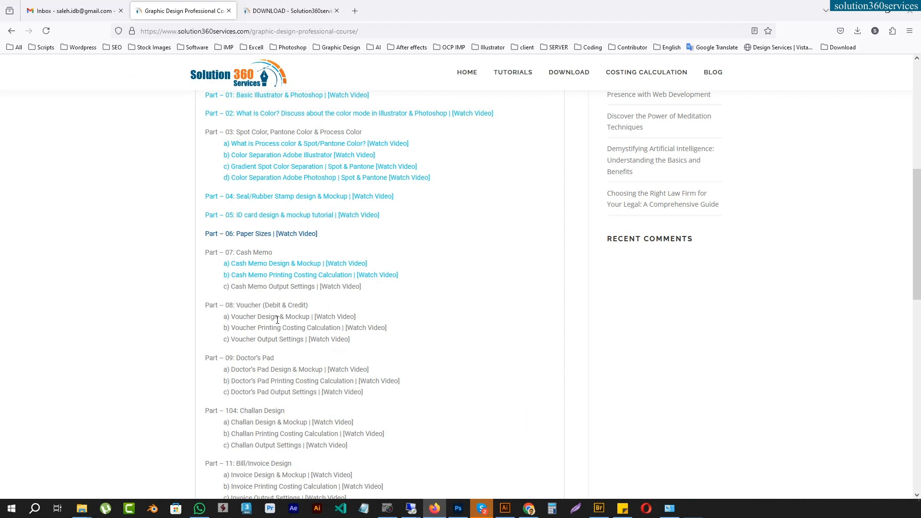
drag(273, 329, 320, 331)
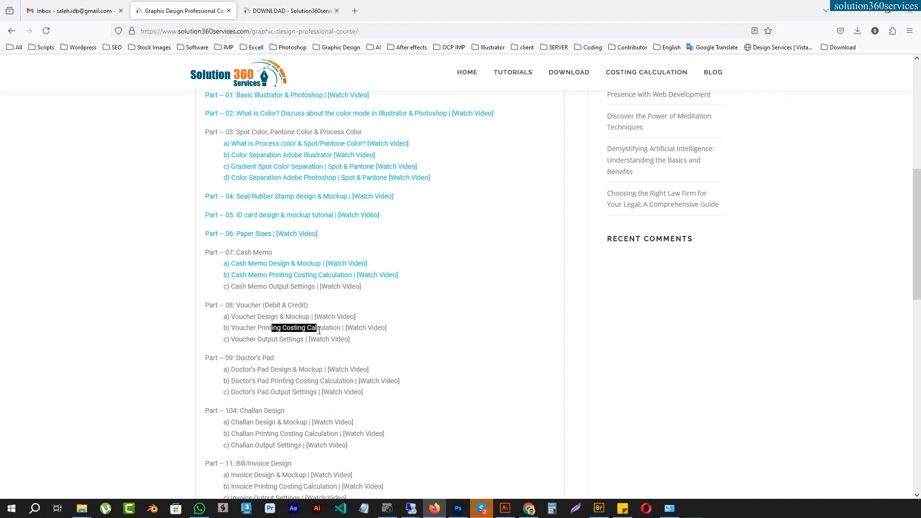
click(272, 341)
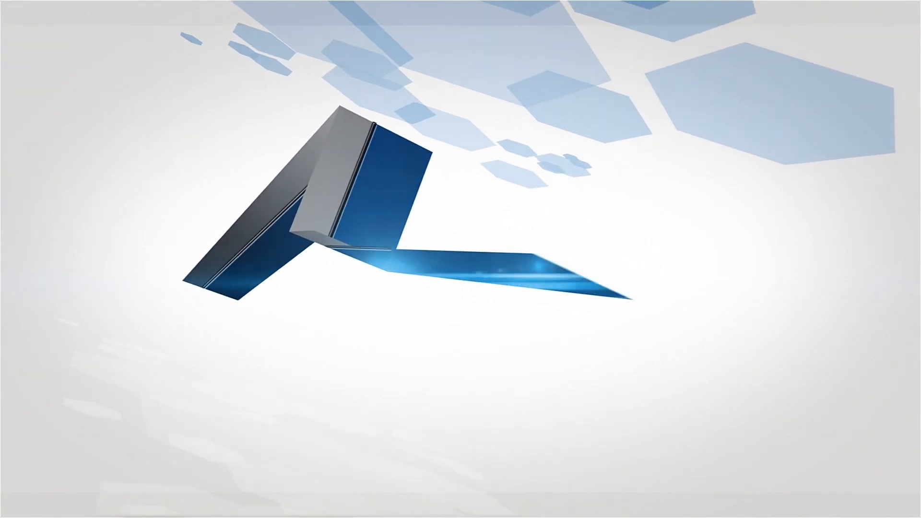